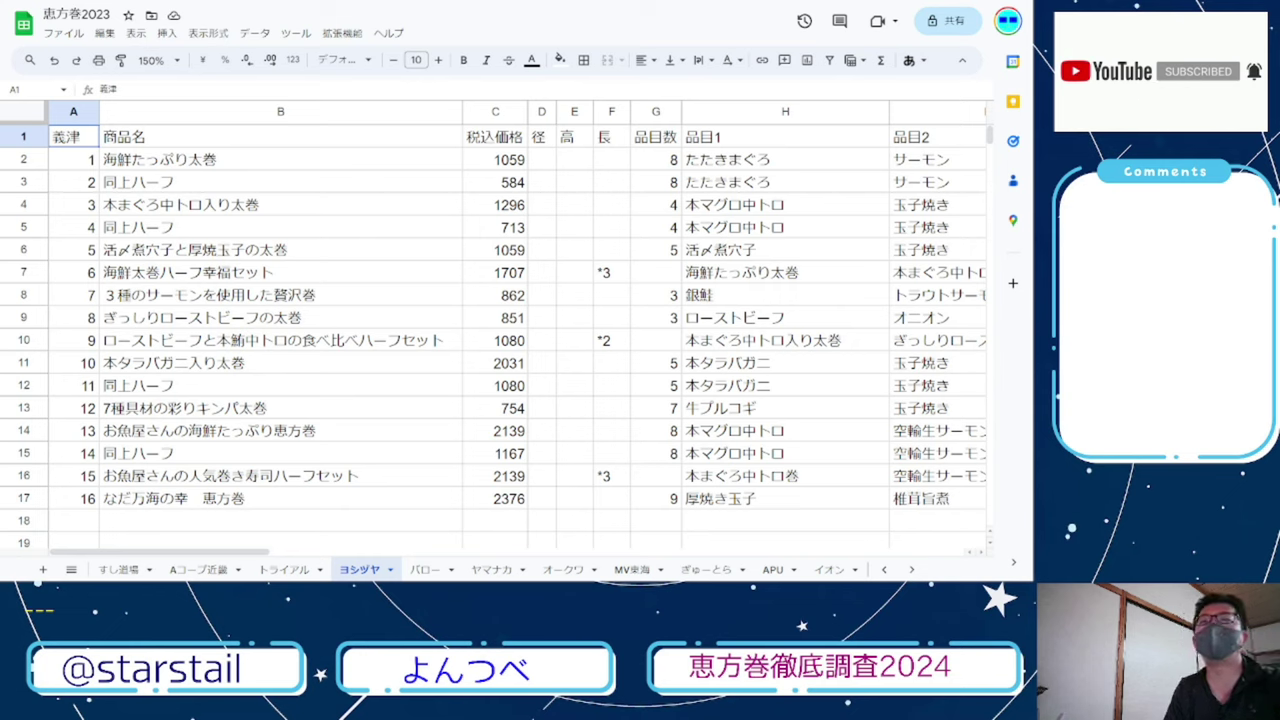
- Review the product names and tax-included prices of individual rolls on the 恵方巻2023 ヨシヅヤ sheet, including rows 2–4, 6, 14 and 17
left_click(293, 498)
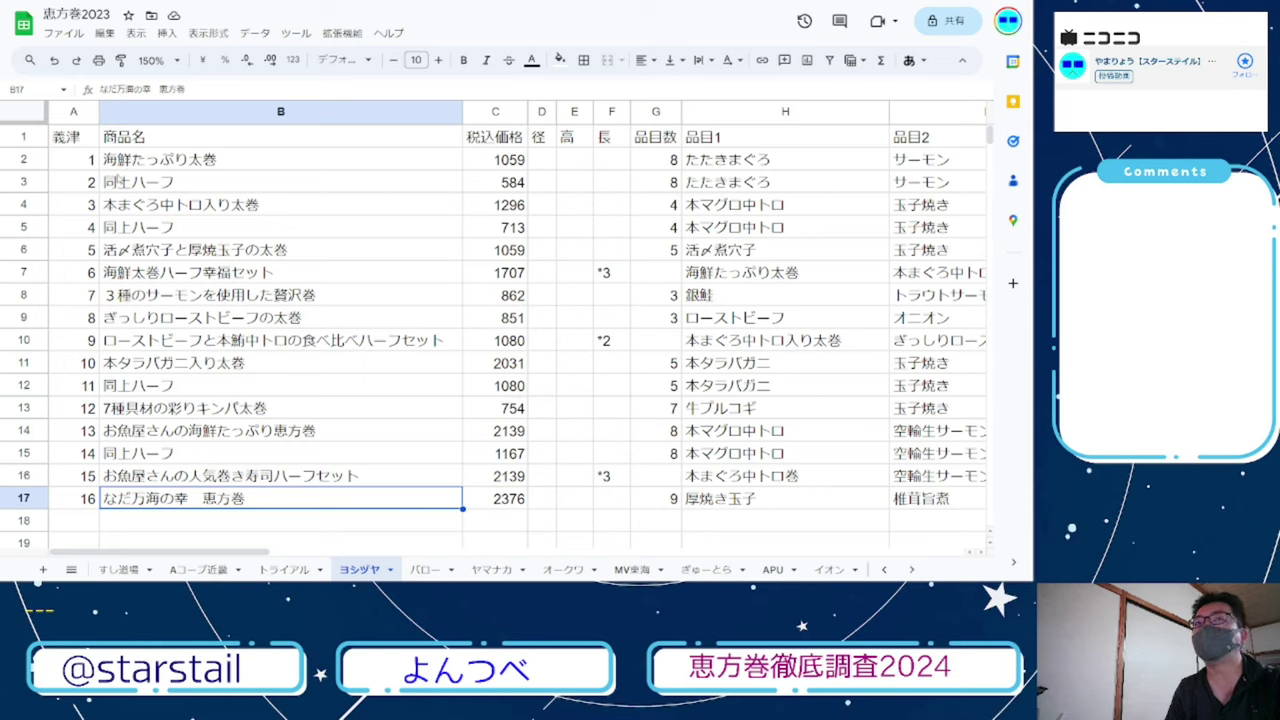
left_click_drag(22, 160, 23, 204)
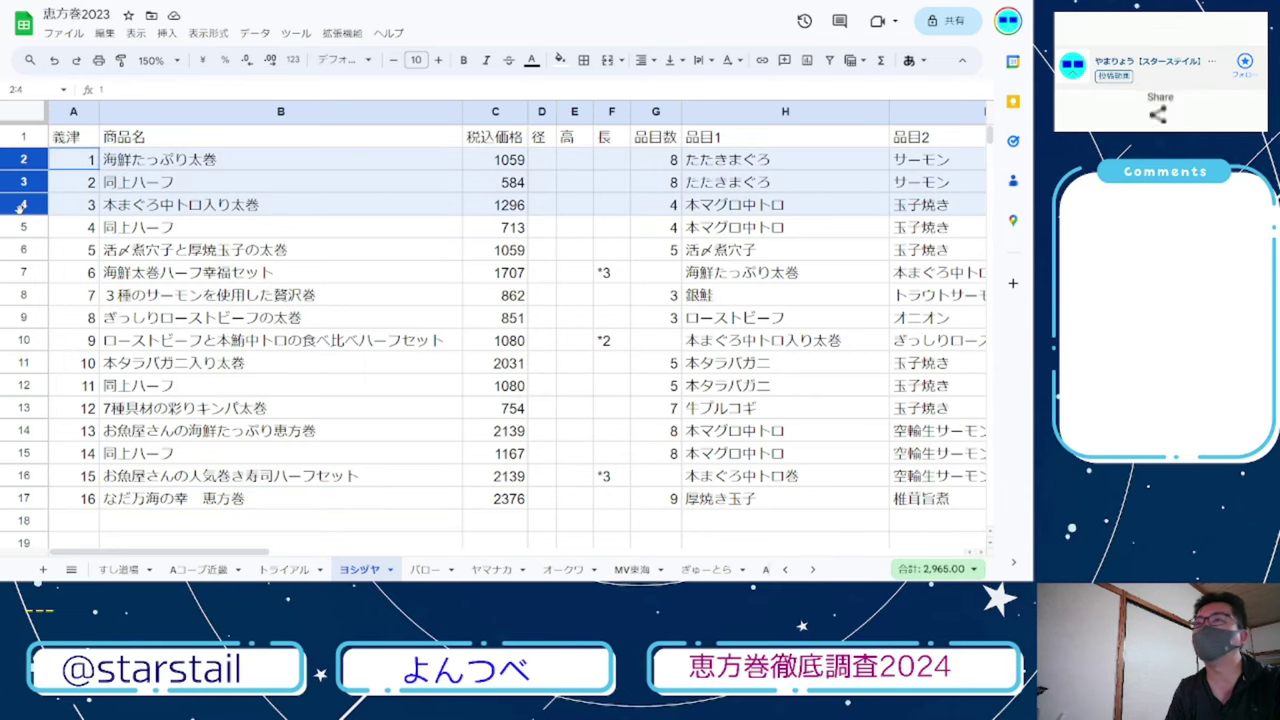
left_click(497, 207)
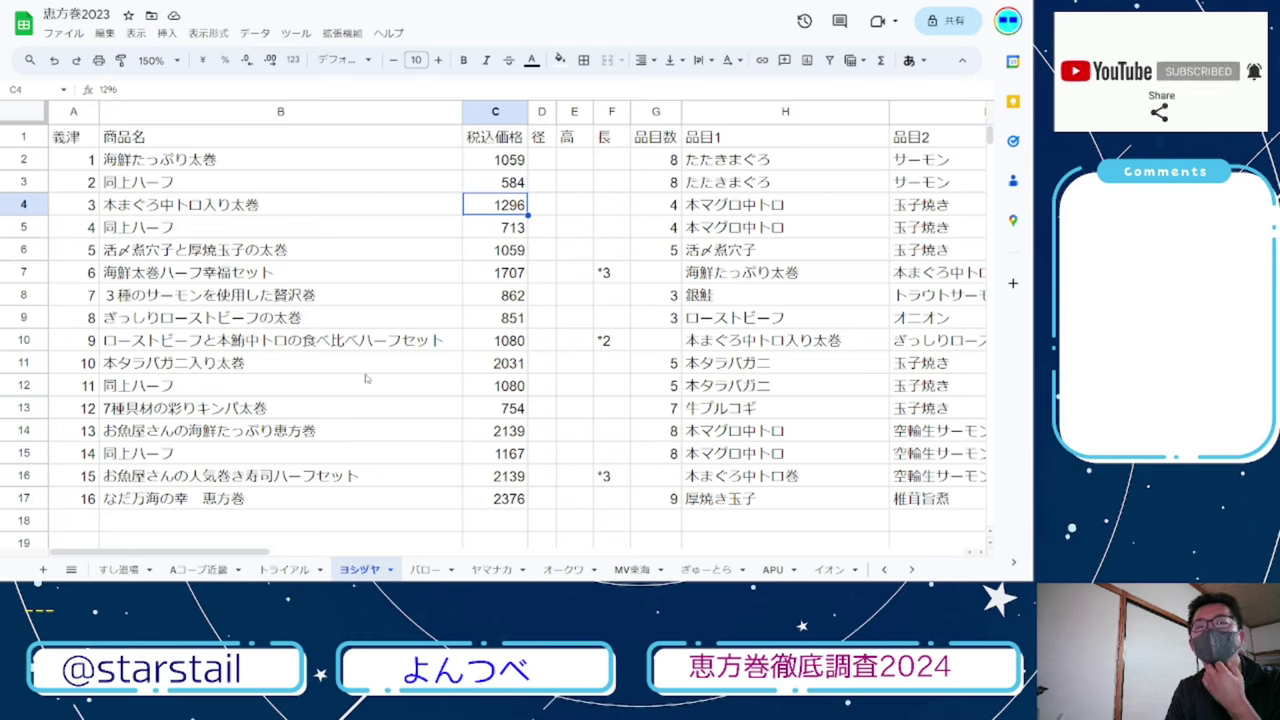
left_click(28, 432)
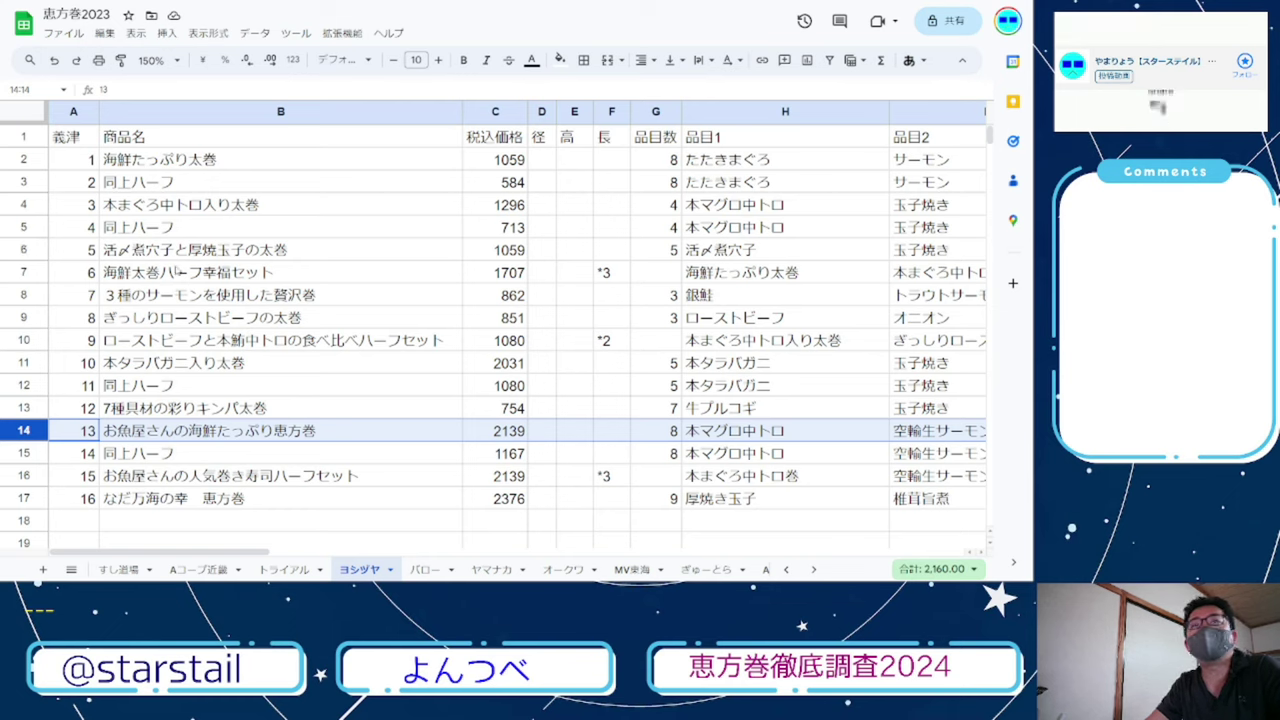
left_click(25, 250)
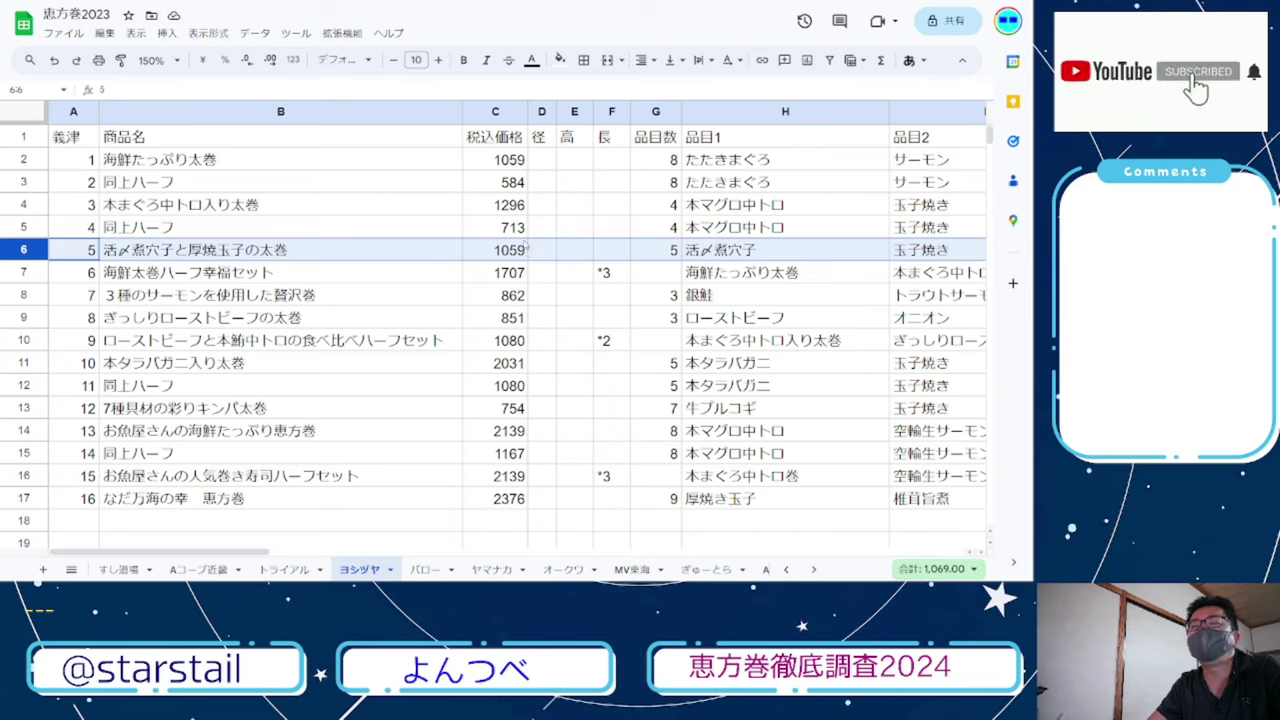
left_click(519, 210)
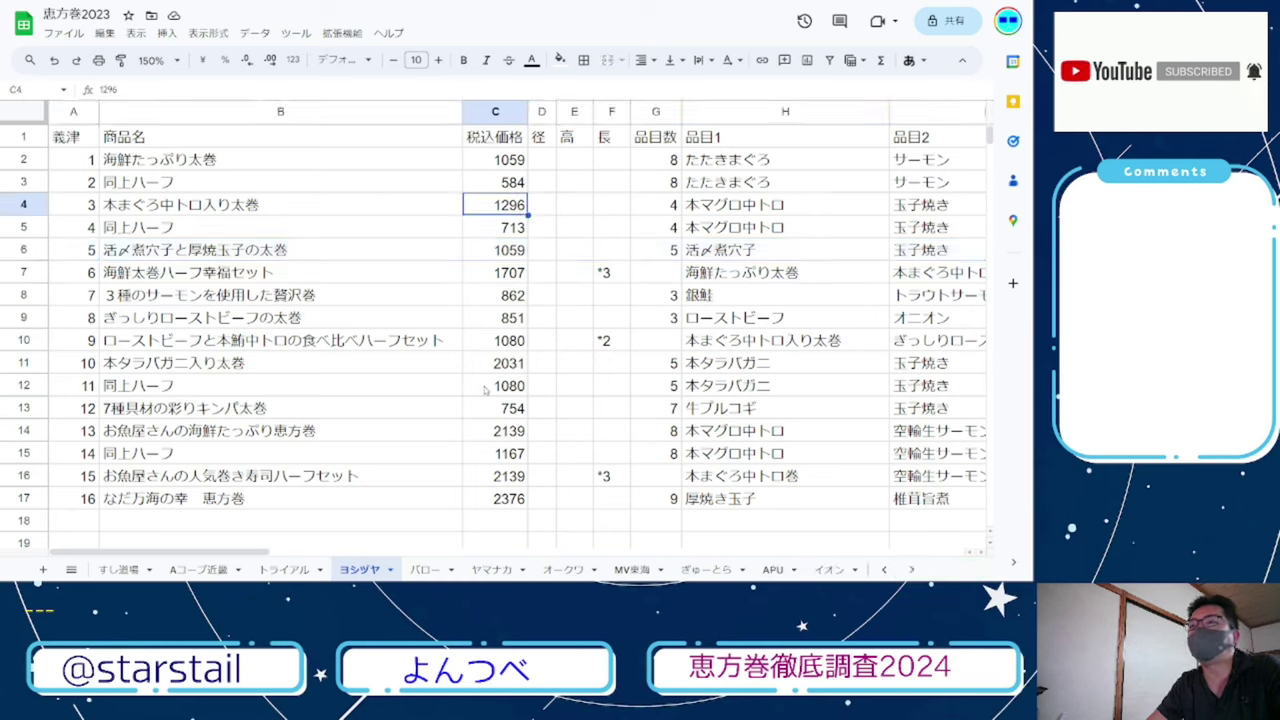
left_click(24, 497)
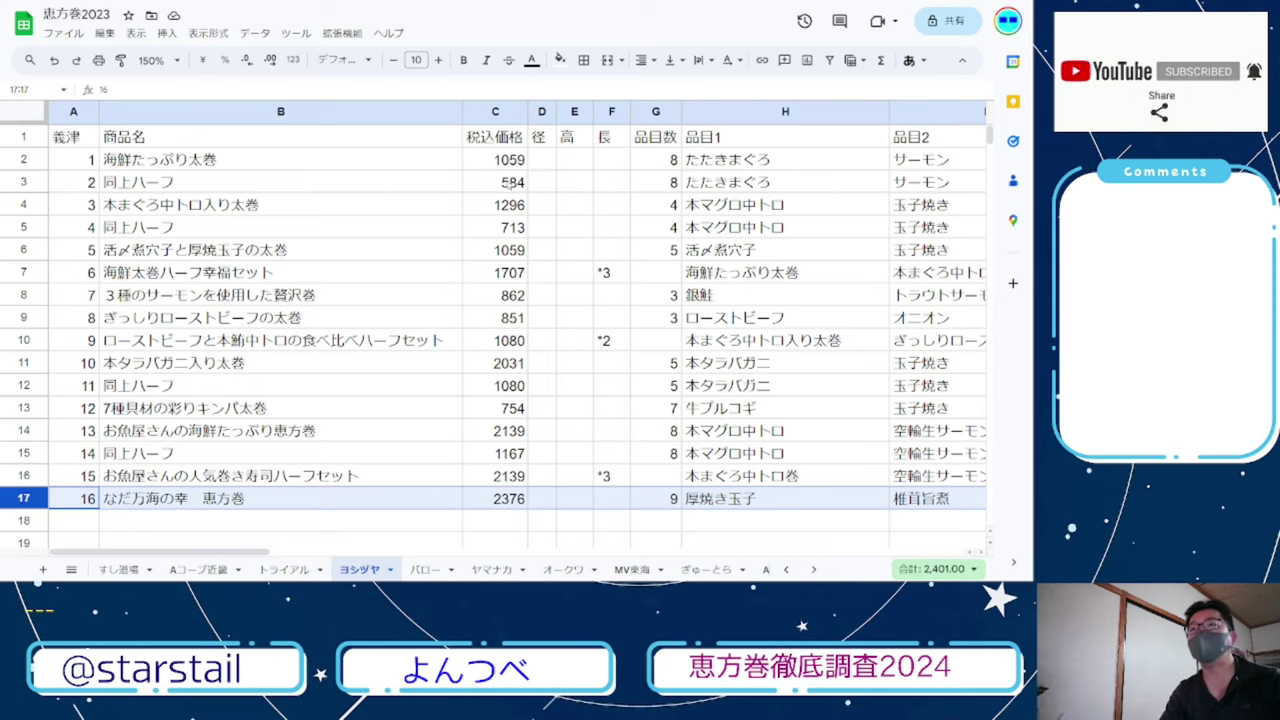
left_click(511, 184)
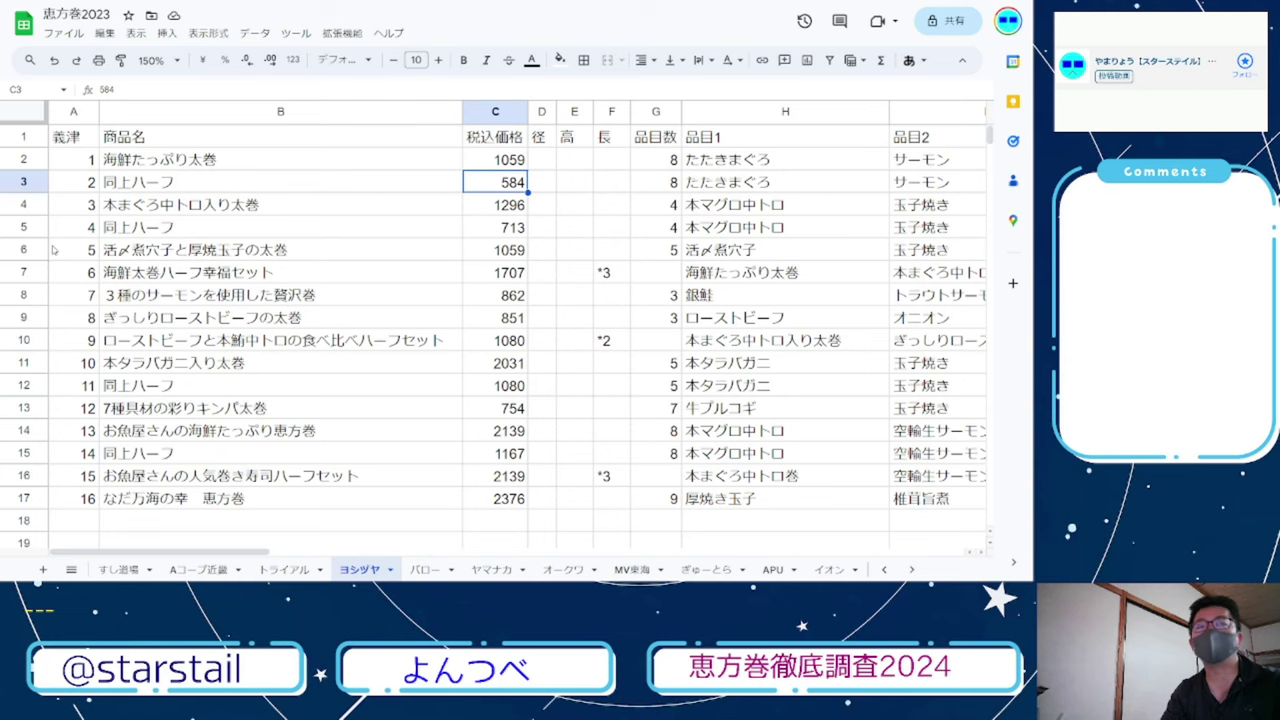
- Compare the ヨシヅヤ product list in 恵方巻2023 with the same shop's list in 恵方巻2024
key("ctrl+Tab")
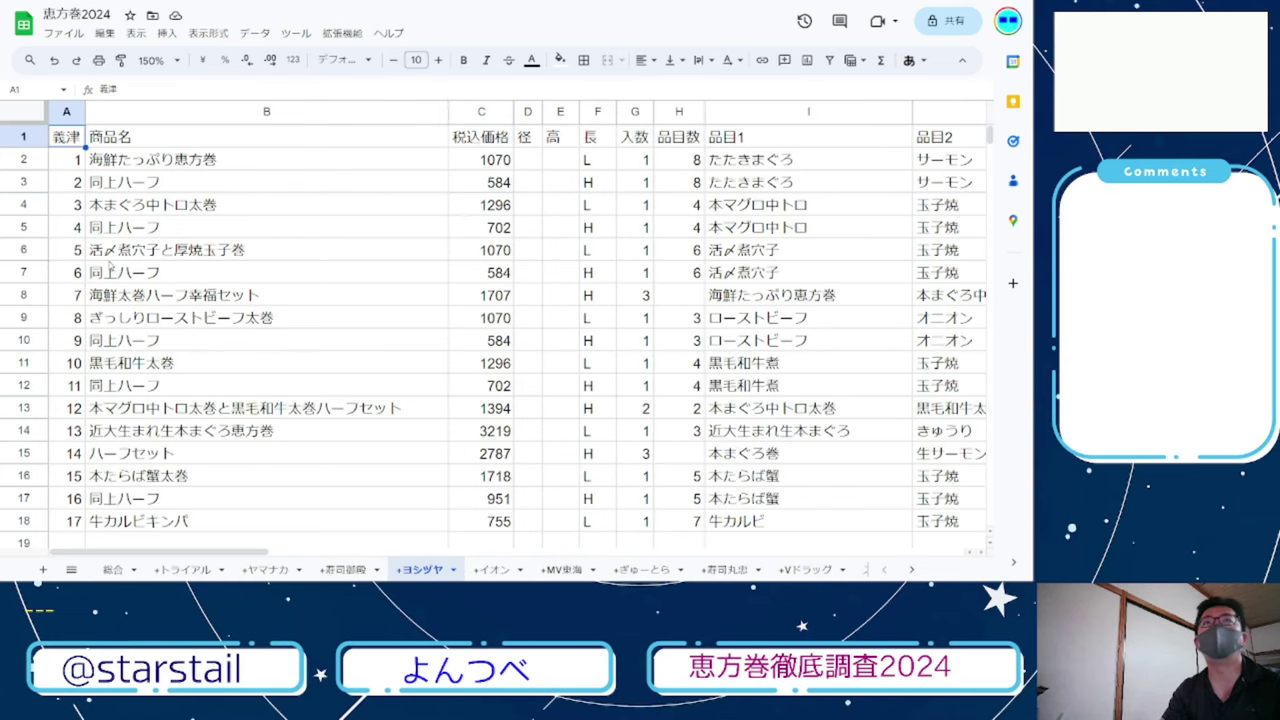
key("ctrl+Tab")
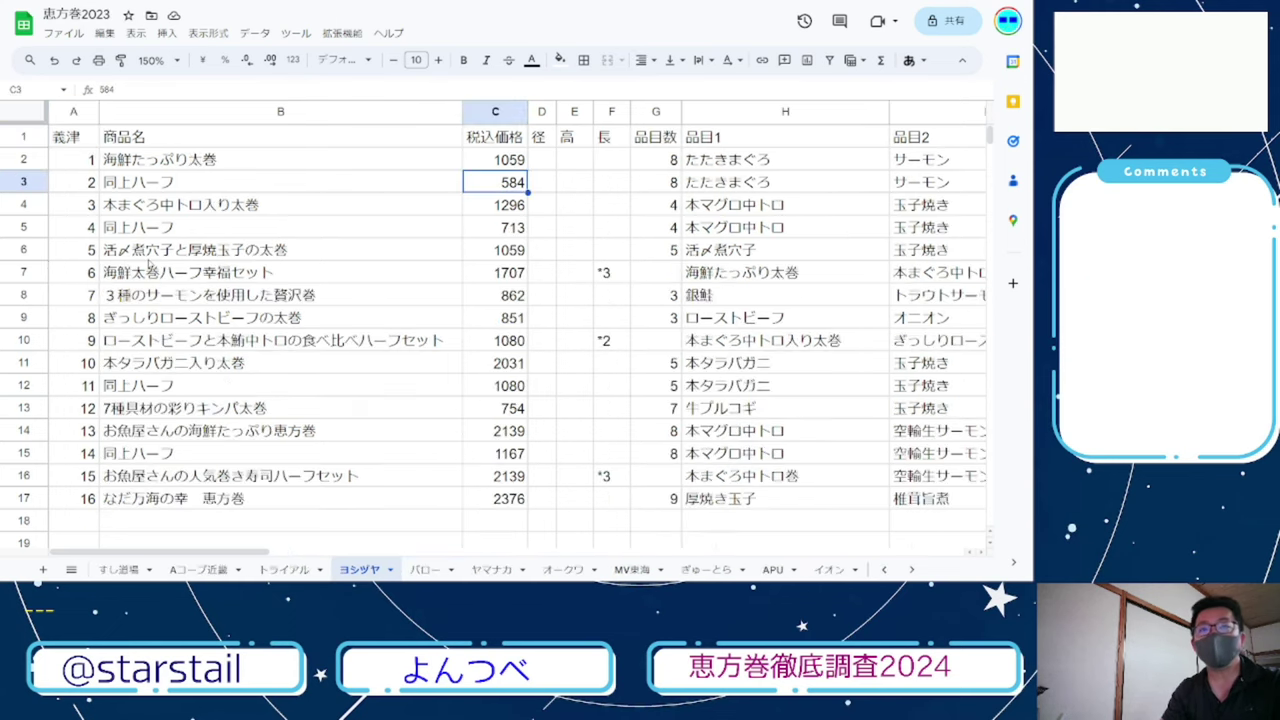
key("ctrl+Tab")
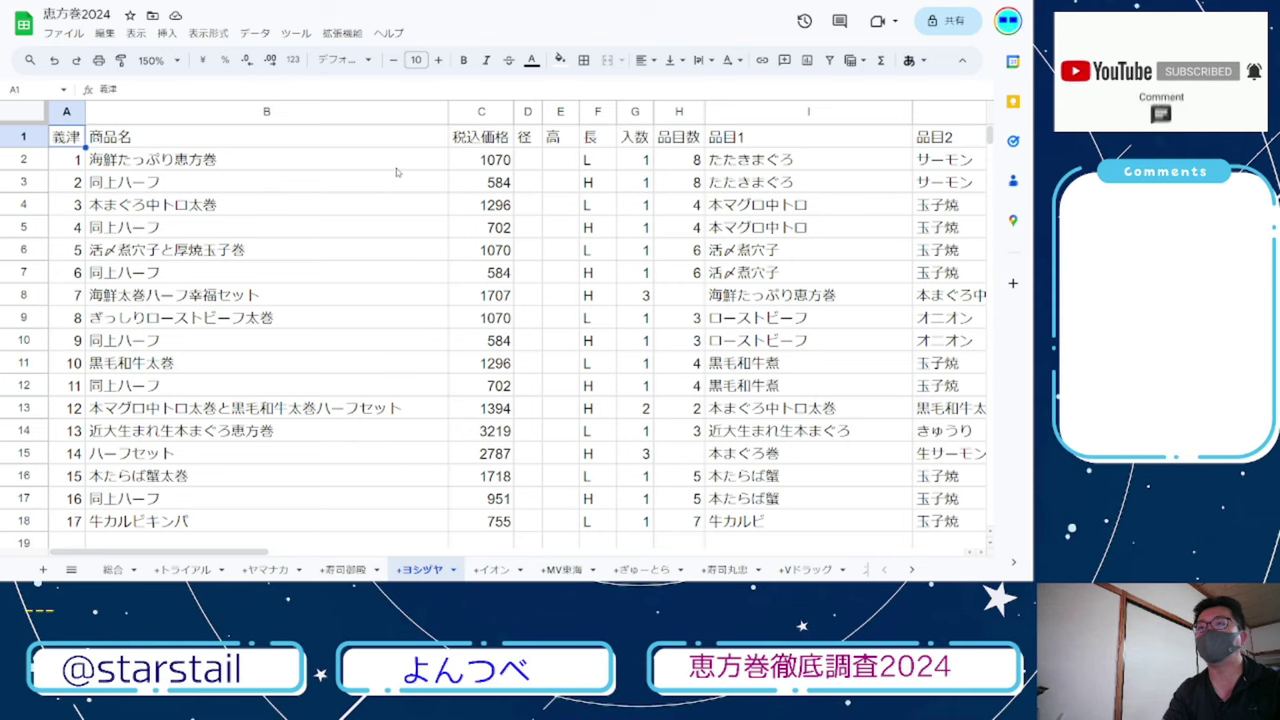
key("ctrl+Tab")
key("ctrl+shift+Tab")
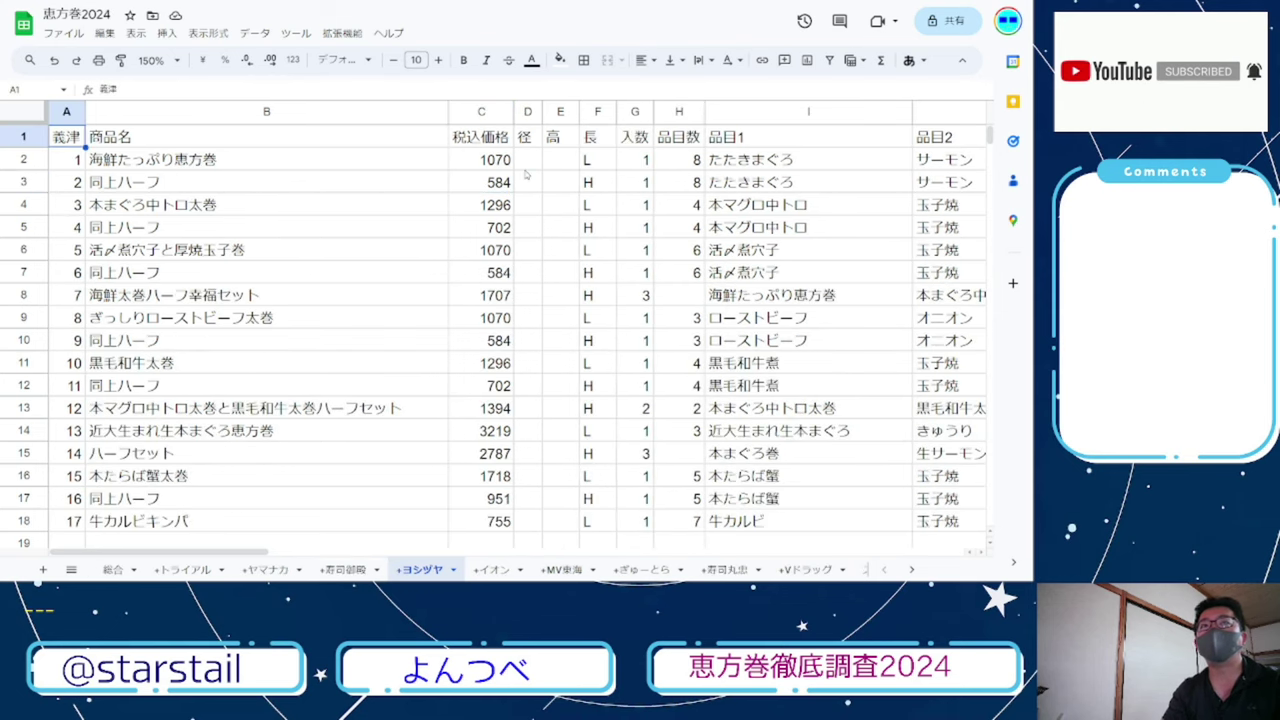
- Compare the 海鮮たっぷり and 本まぐろ中トロ roll rows between the 恵方巻2024 and 恵方巻2023 ヨシヅヤ sheets
left_click(23, 163)
left_click(23, 205)
key("ctrl+Tab")
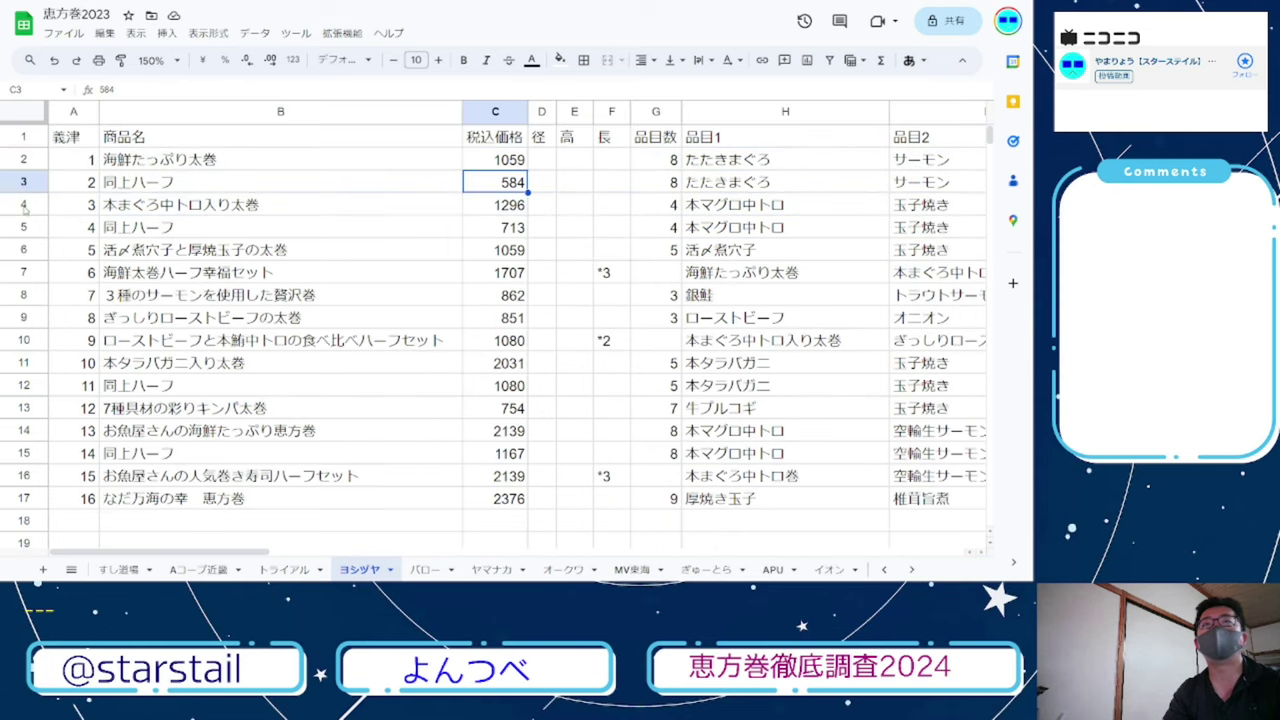
left_click(30, 206)
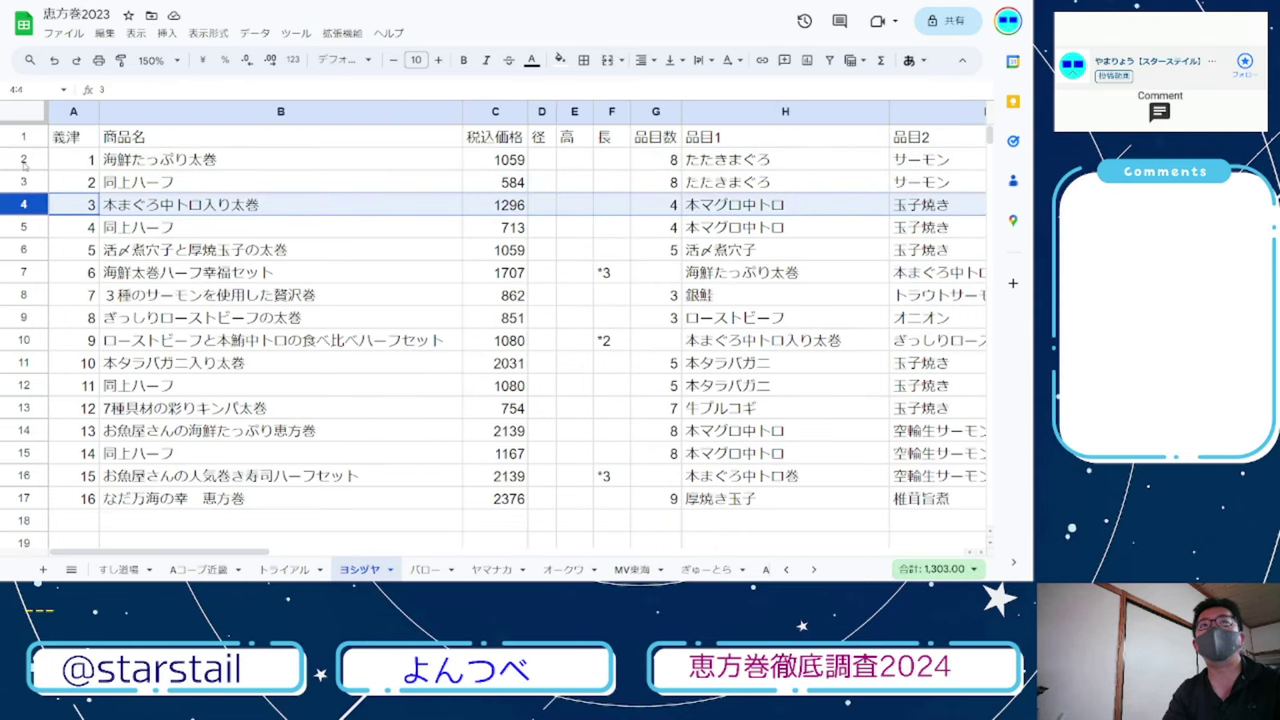
left_click(23, 160)
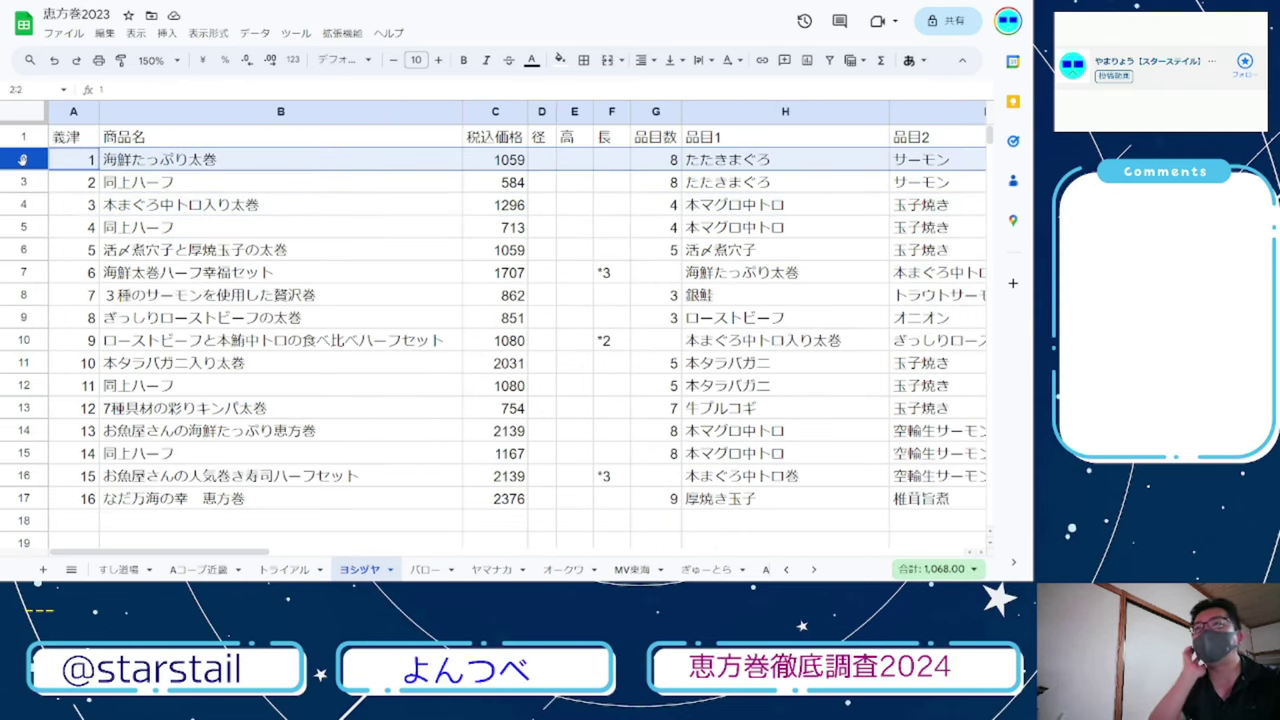
key("ctrl+Tab")
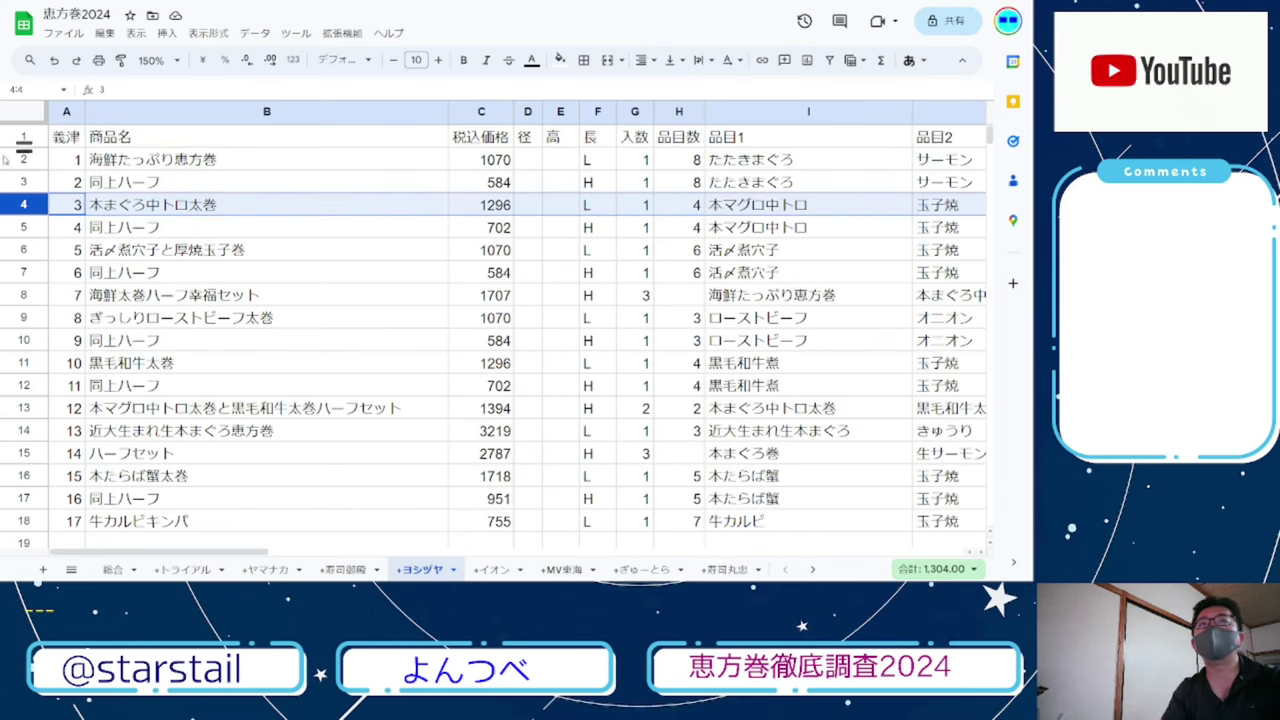
left_click(23, 160)
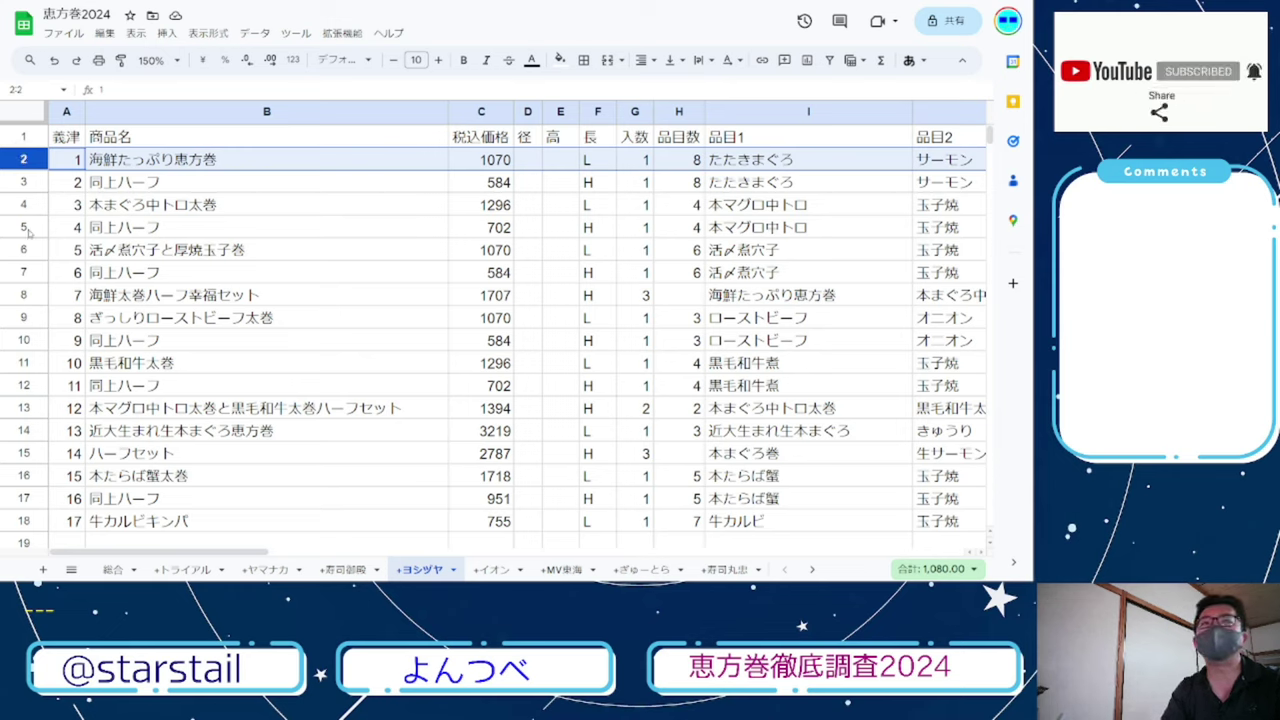
key("ctrl+Tab")
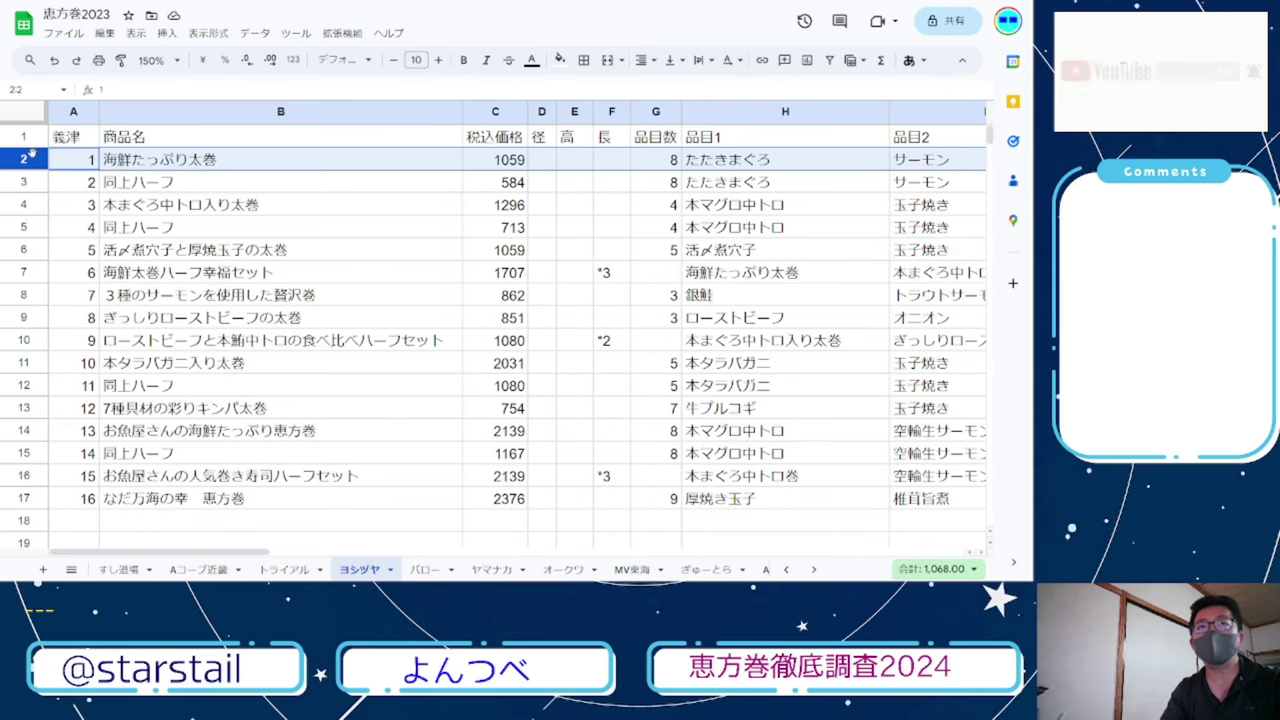
key("ctrl+shift+Tab")
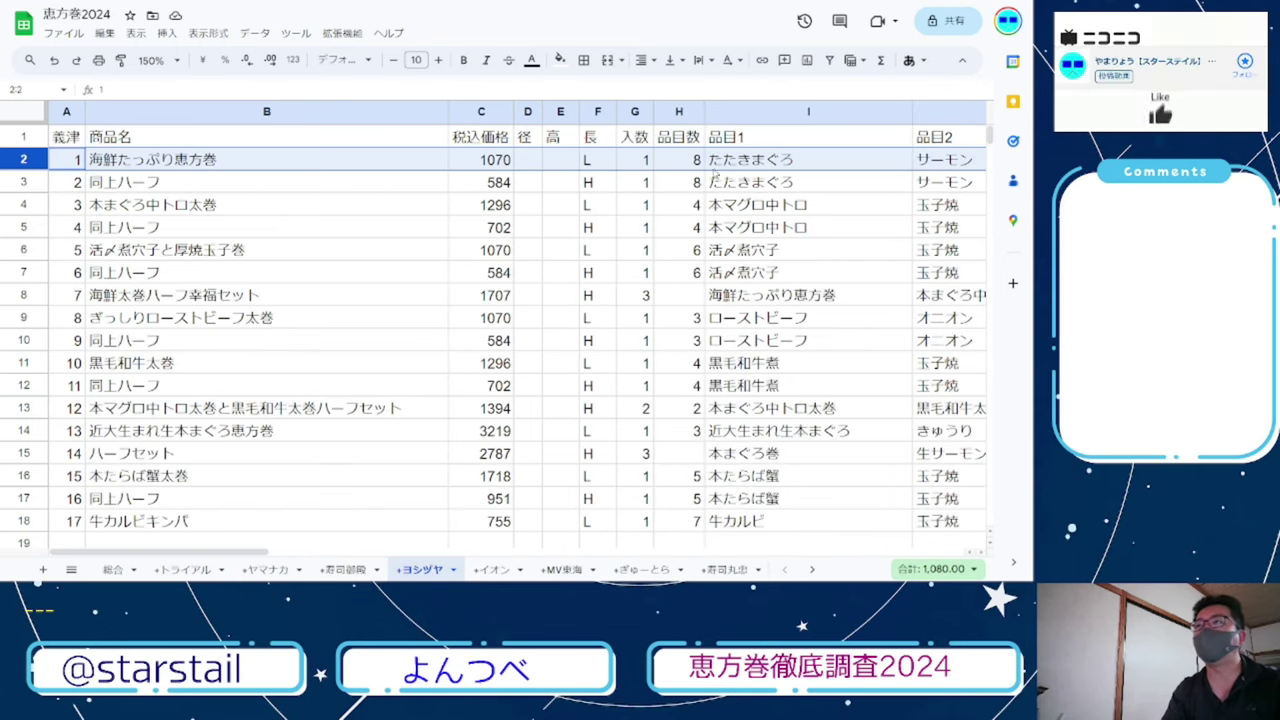
- Examine the ingredients of 海鮮たっぷり恵方巻 across row 2 up to 品目5 in 恵方巻2024
left_click(715, 170)
key("Right")
key("Right")
key("Right")
key("Right")
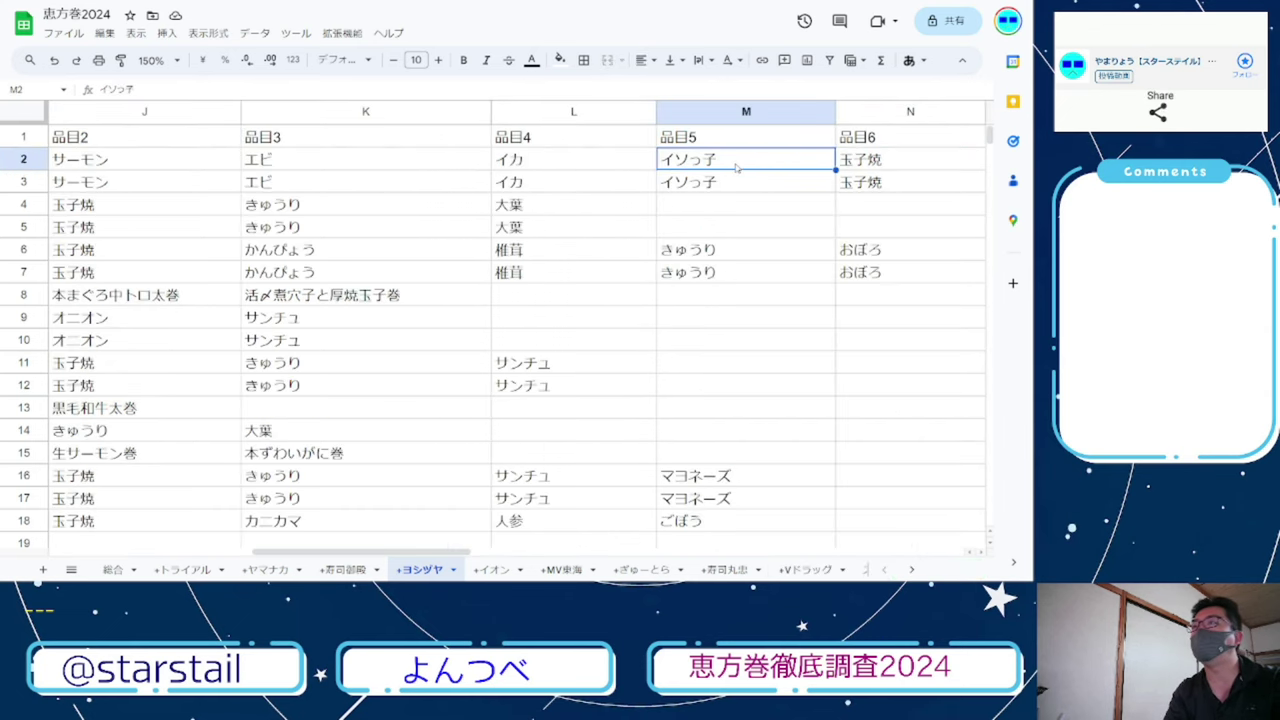
- Check the ingredients of 海鮮たっぷり太巻 across row 2 up to 品目8 in 恵方巻2023 against the 2024 version
key("ctrl+Tab")
key("Right")
key("Right")
key("Right")
key("Right")
key("Right")
key("Right")
key("Right")
key("Right")
key("Right")
key("Right")
key("Right")
key("Right")
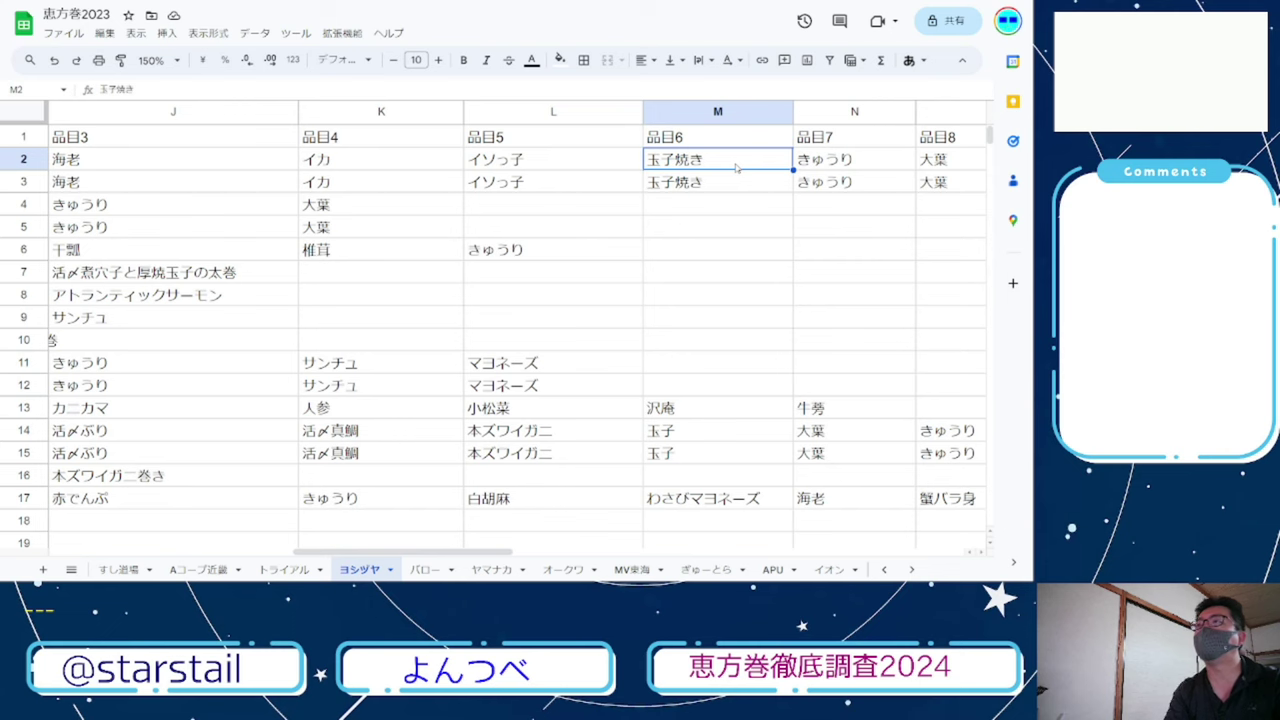
key("ctrl+shift+Tab")
key("ctrl+Tab")
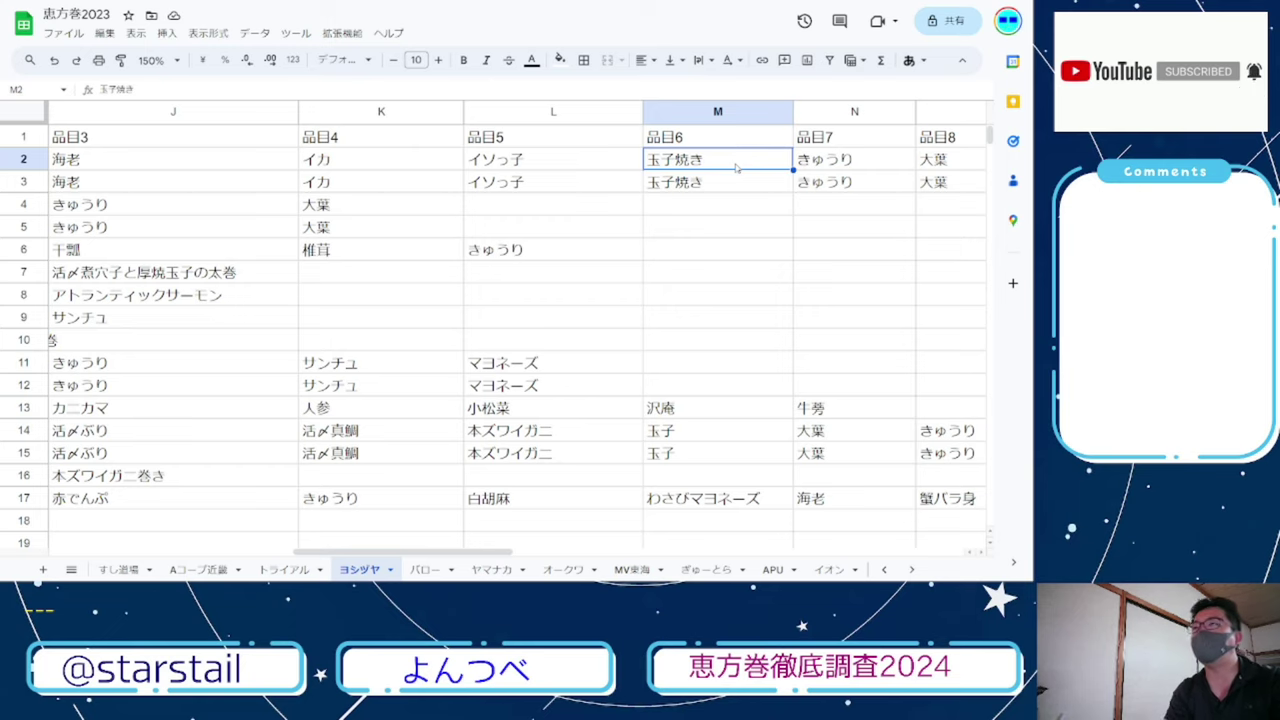
key("Right")
key("Right")
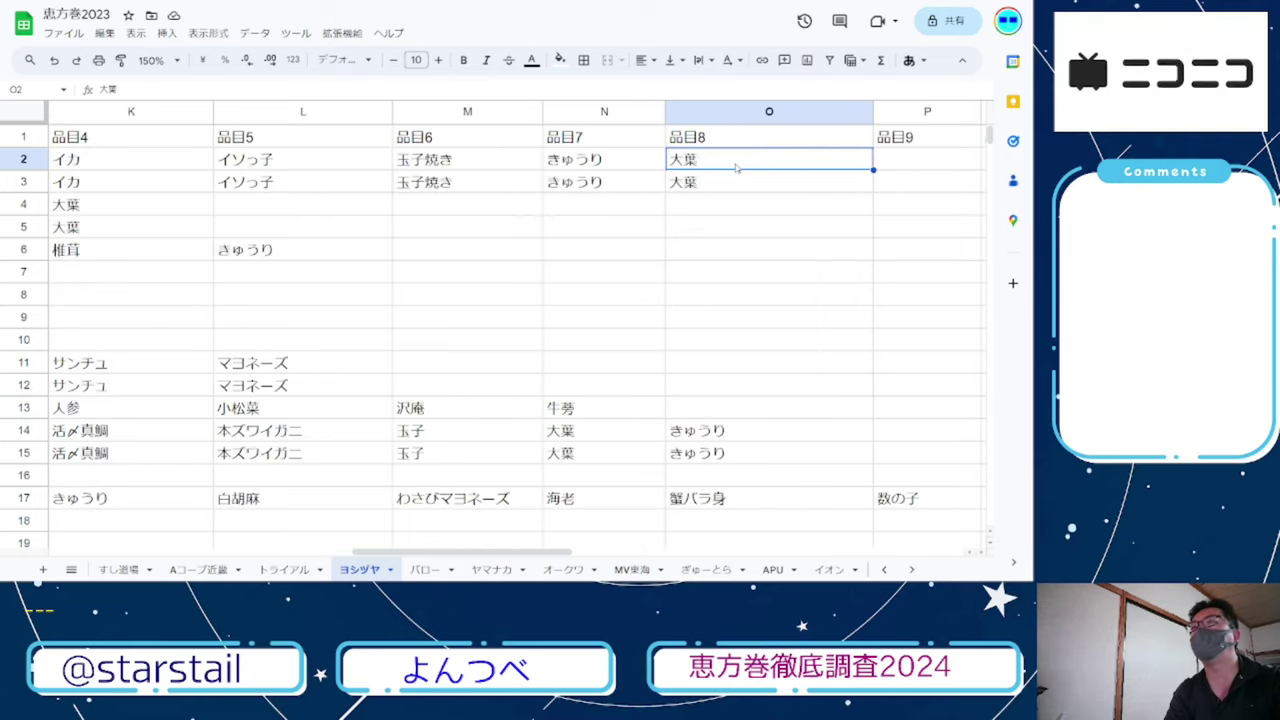
- Read back through the ingredients of the half-size 海鮮たっぷり太巻 in row 3 of 恵方巻2023 to its 品目数 column
key("Down")
key("Left")
key("Left")
key("Left")
key("Left")
key("Left")
key("Left")
key("Left")
key("Left")
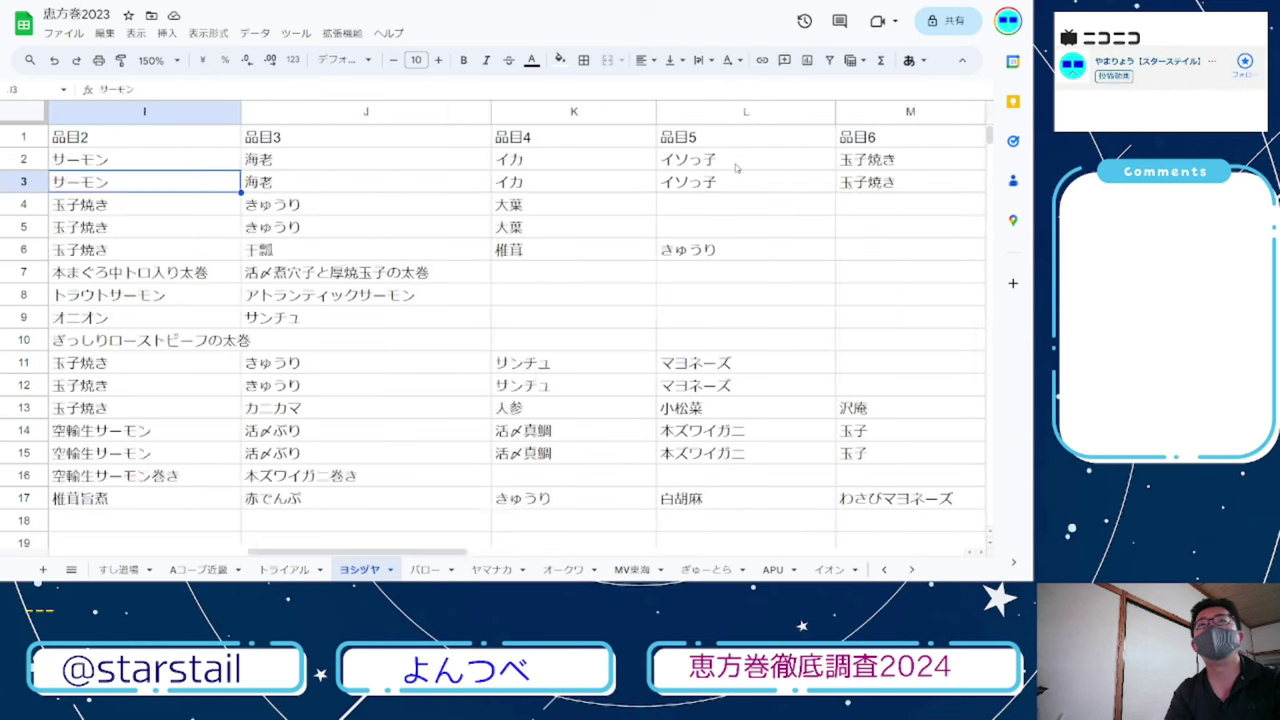
key("Left")
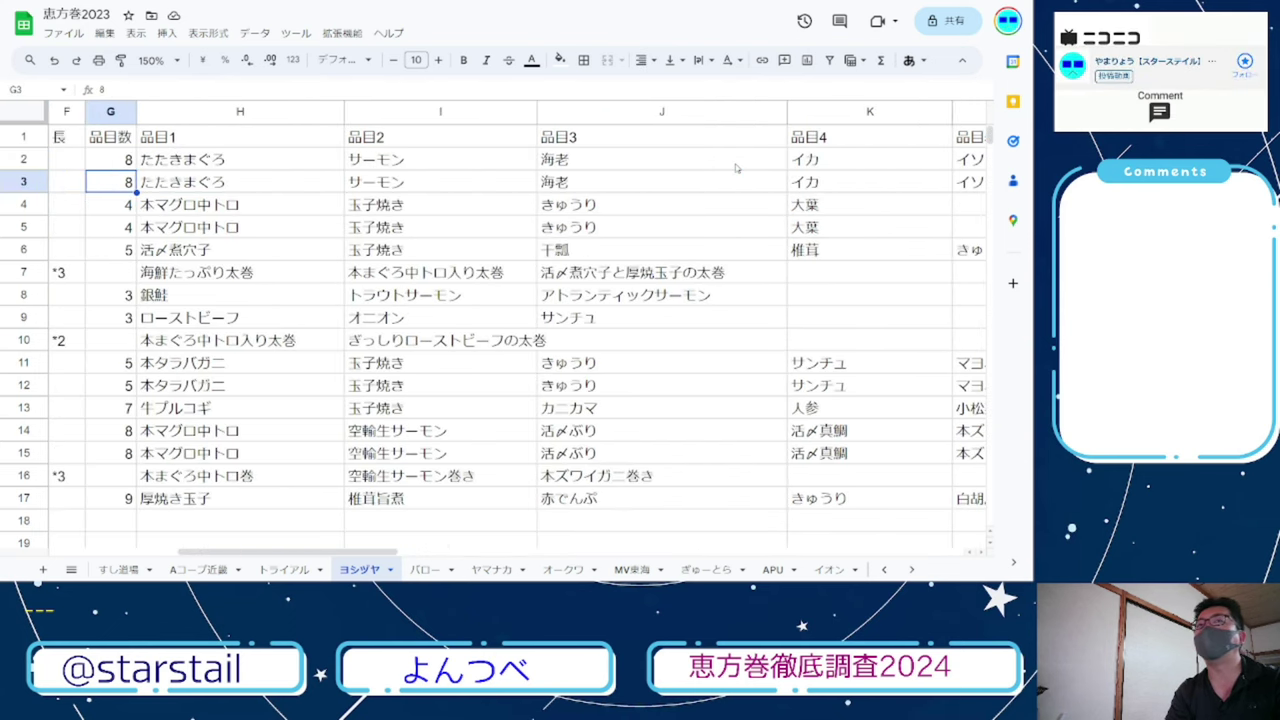
- Examine the ingredients and length entry of the half-size 海鮮たっぷり恵方巻 in row 3 of 恵方巻2024
key("ctrl+Tab")
key("Down")
key("Right")
key("Right")
key("Right")
key("Right")
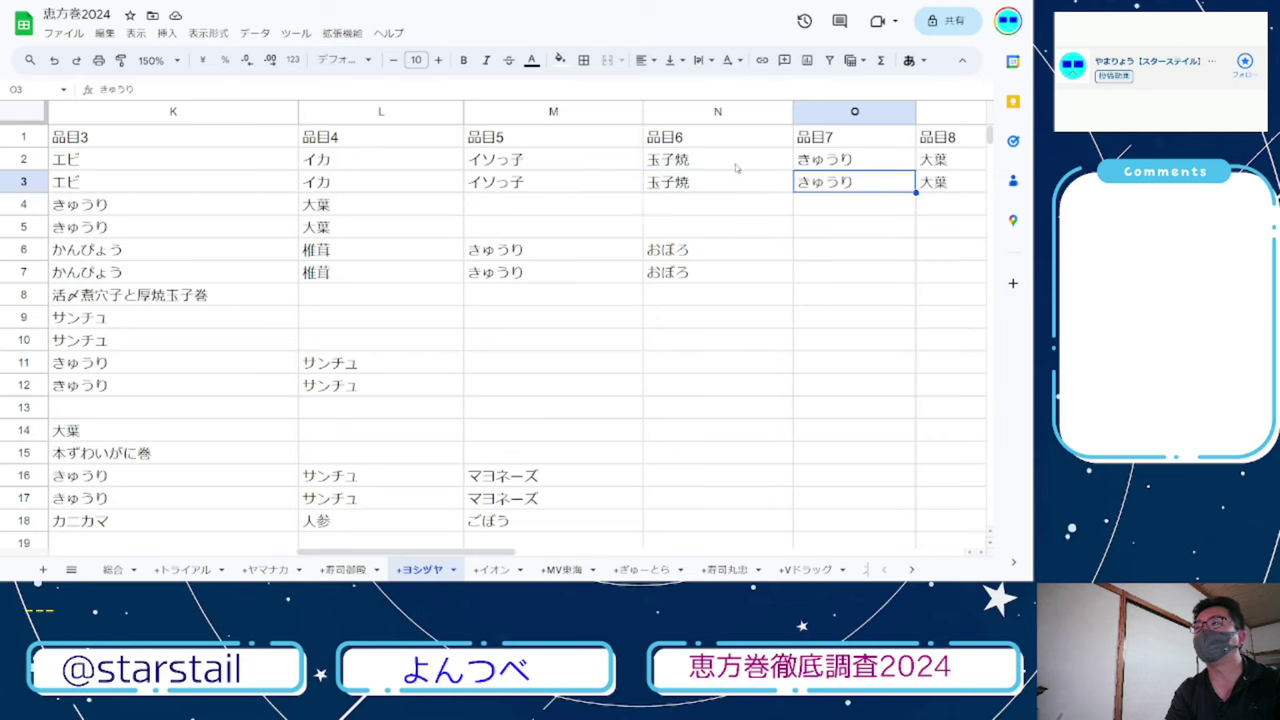
key("Left")
key("Left")
key("Left")
key("Left")
key("Left")
key("Left")
key("Left")
key("Left")
key("Left")
key("Left")
key("Left")
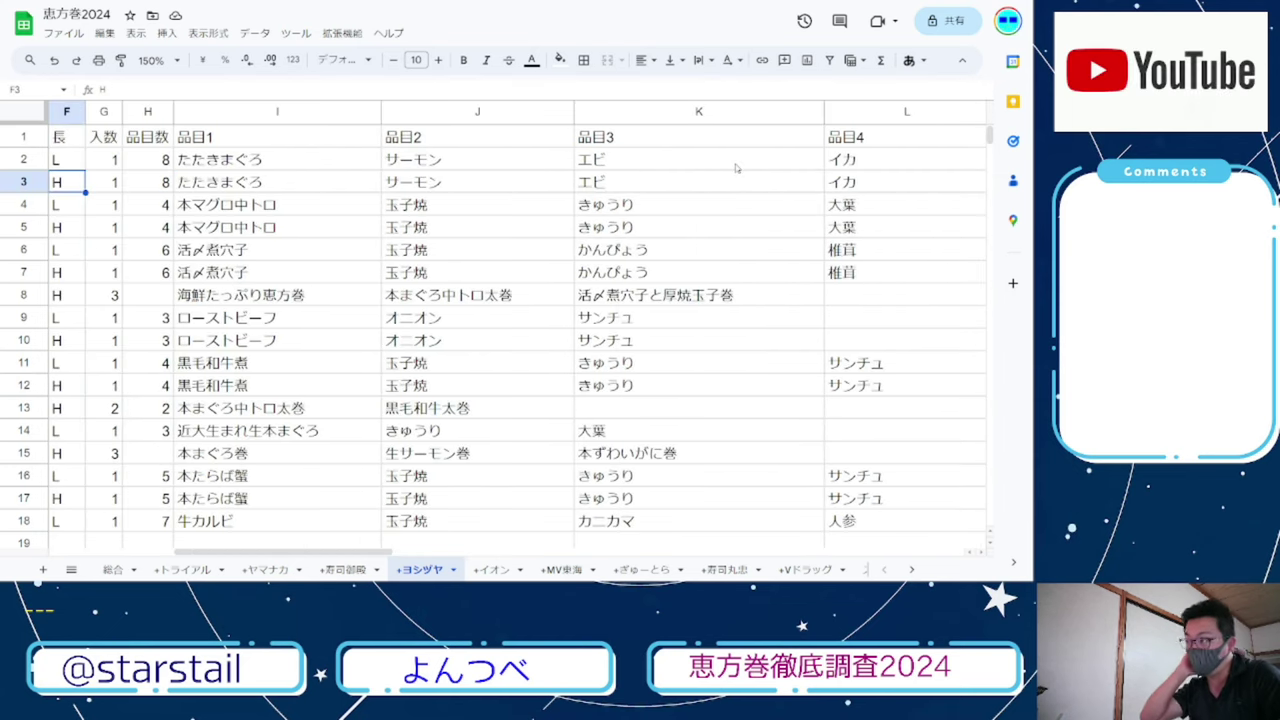
- Review the name, price and ingredients of 本まぐろ中トロ入り太巻 in row 4 of 恵方巻2023
key("ctrl+Tab")
key("Down")
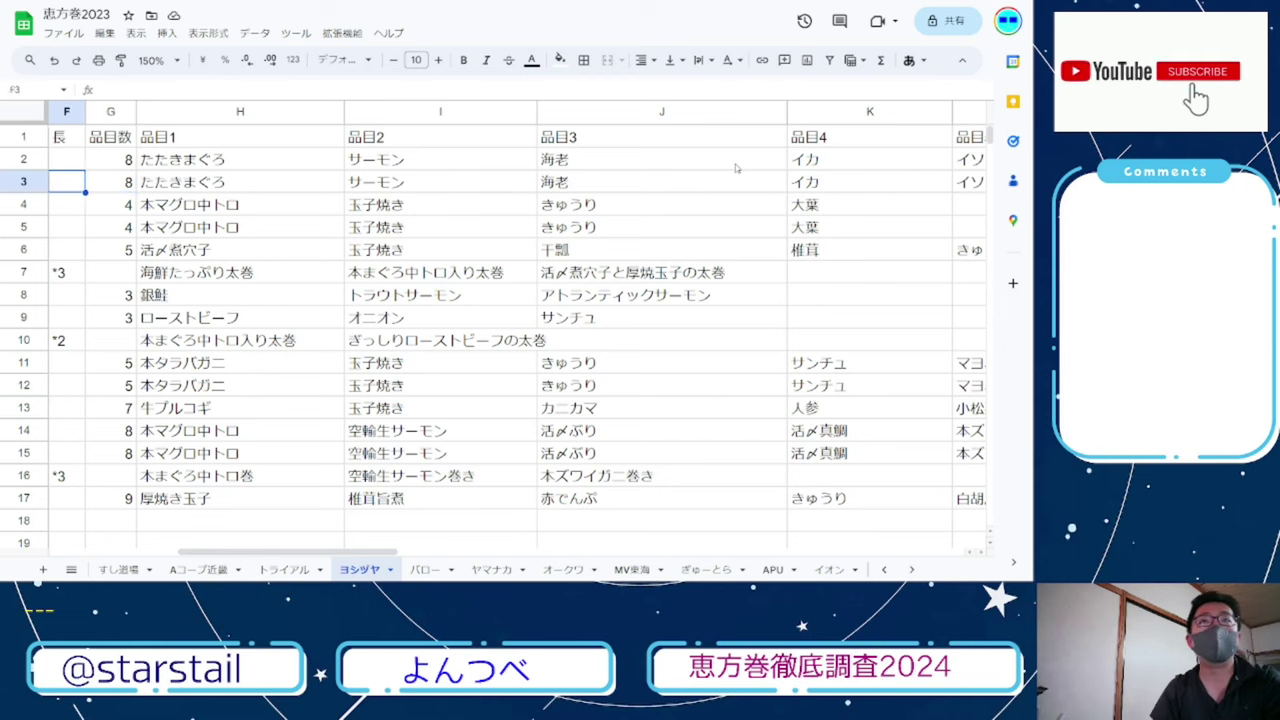
key("Left")
key("Left")
key("Left")
key("Left")
key("Right")
key("Right")
key("Right")
key("Right")
key("Right")
key("Right")
key("Right")
key("Right")
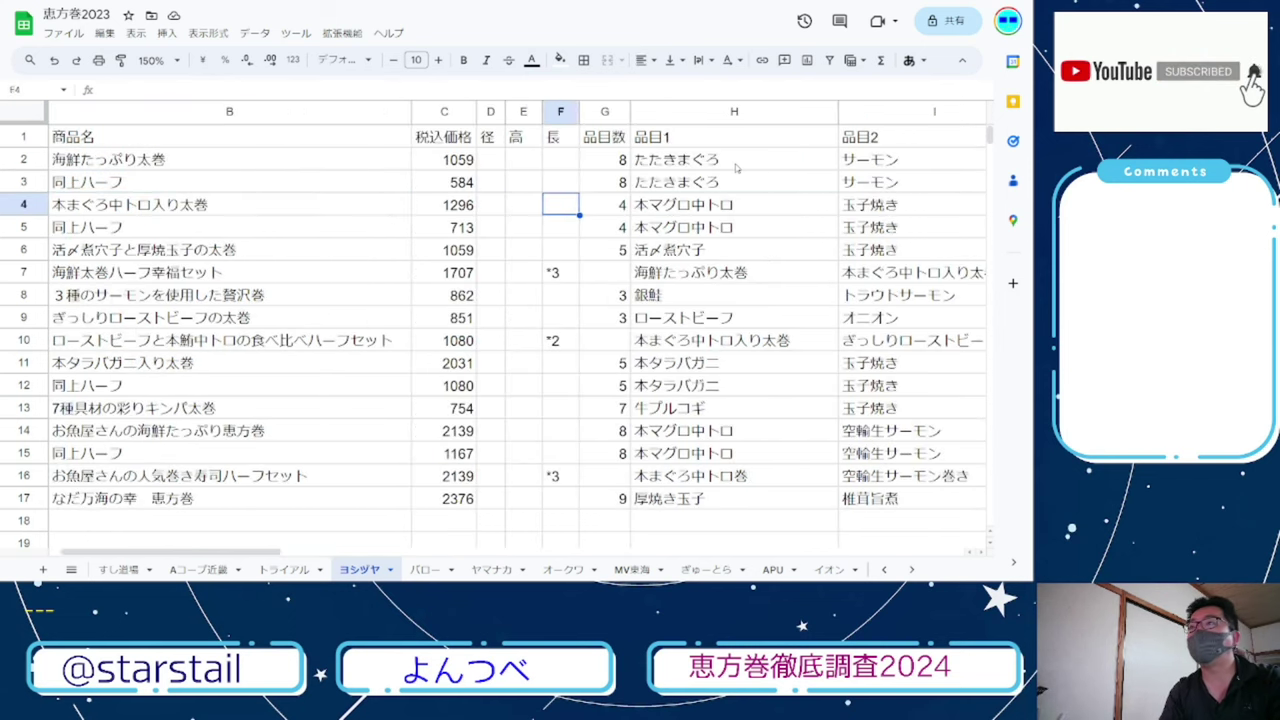
key("Left")
key("Left")
key("Left")
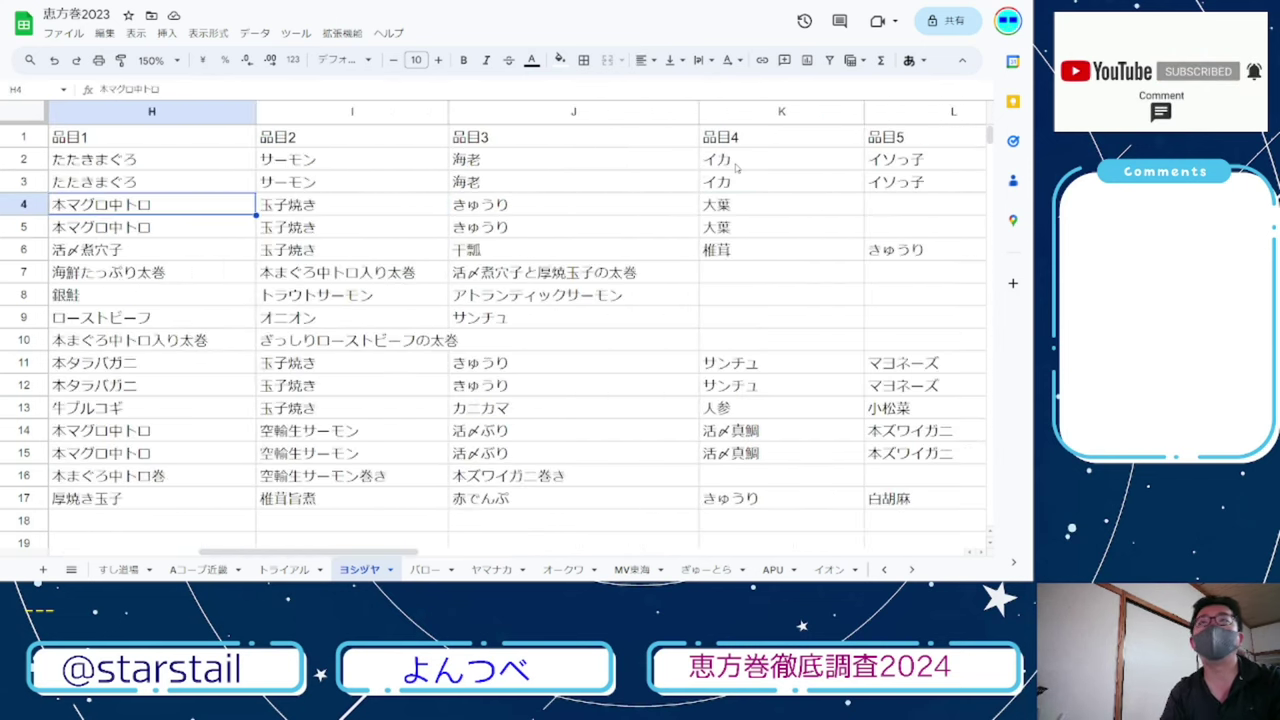
- Compare the ingredients of the 本まぐろ中トロ太巻 and its half size in 恵方巻2024 with those in 恵方巻2023
key("ctrl+Tab")
key("Right")
key("Right")
key("Right")
key("Right")
key("Left")
key("Left")
key("Left")
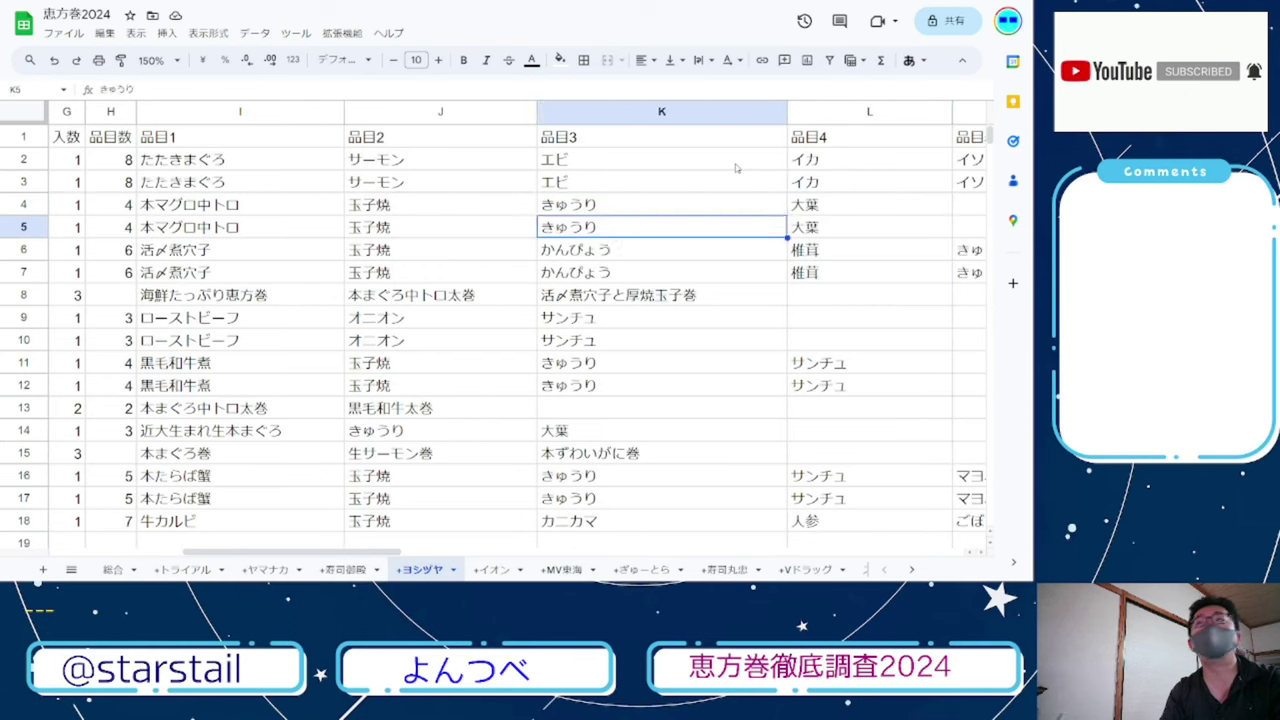
key("ctrl+Tab")
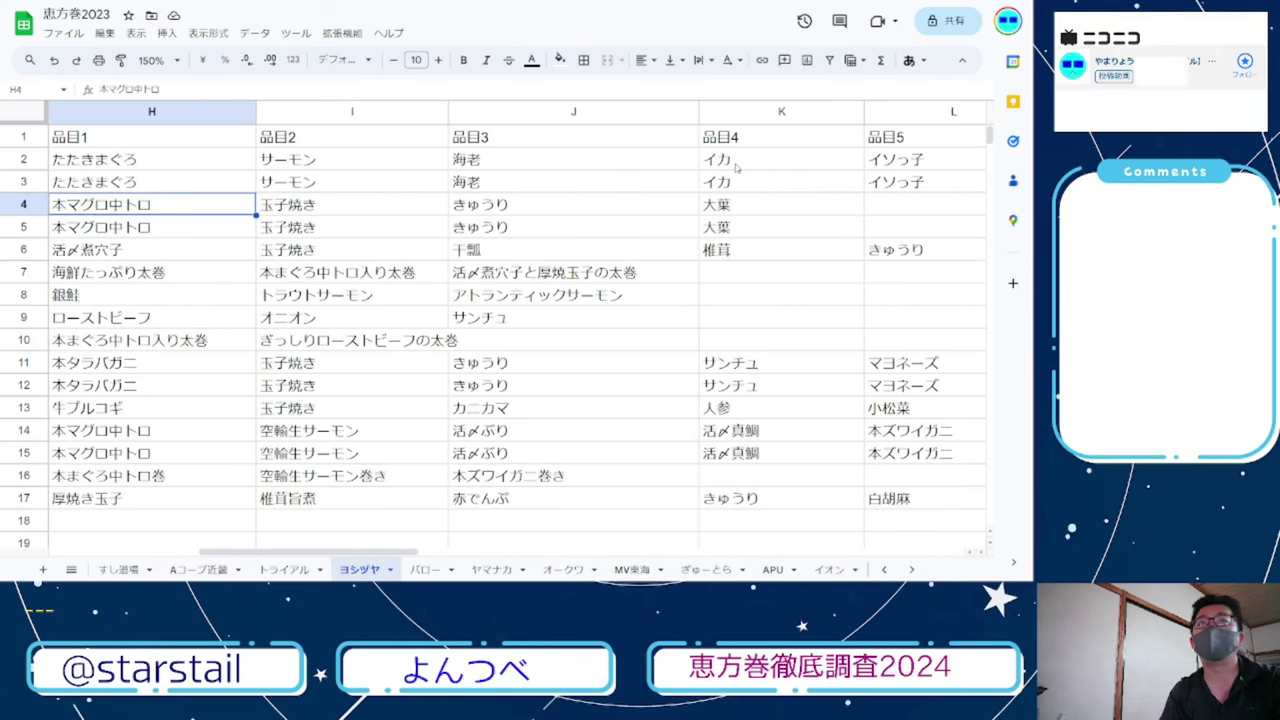
- Return to the product names in 恵方巻2024 and examine the 活〆煮穴子と厚焼玉子巻 row
key("ctrl+Tab")
key("Left")
key("Left")
key("Left")
key("Left")
key("Left")
key("Left")
key("Left")
key("Left")
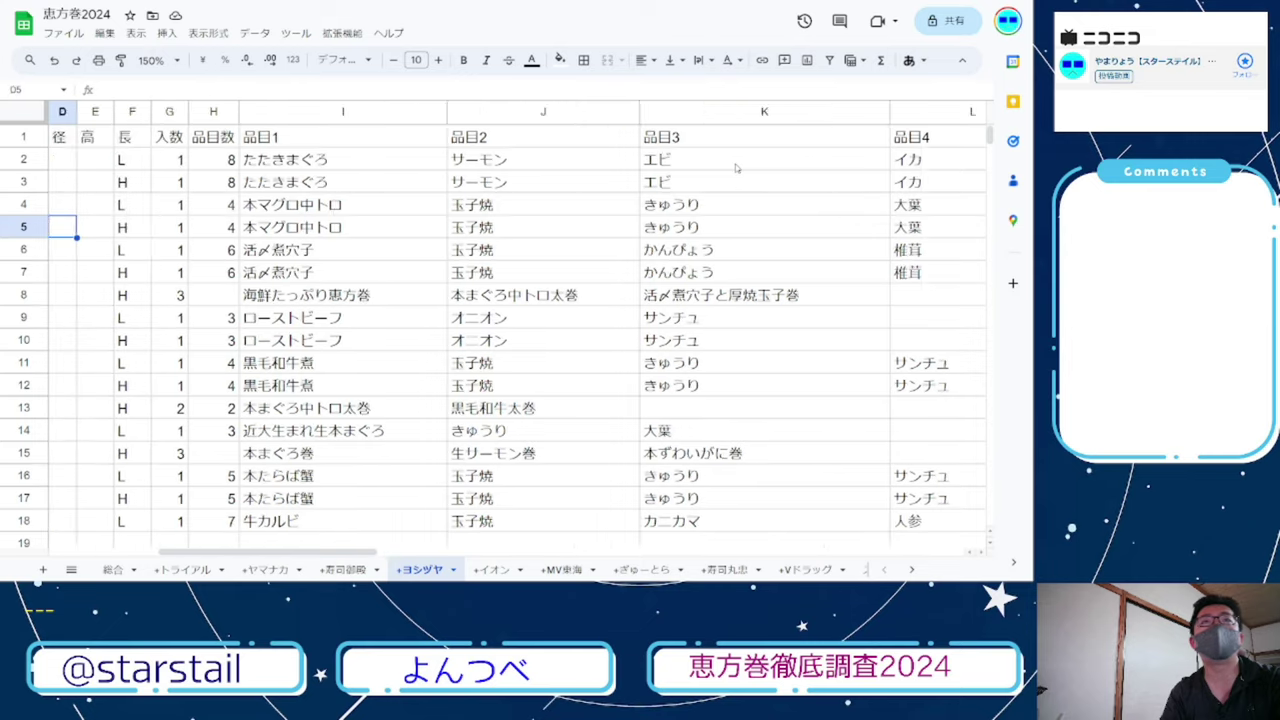
key("Down")
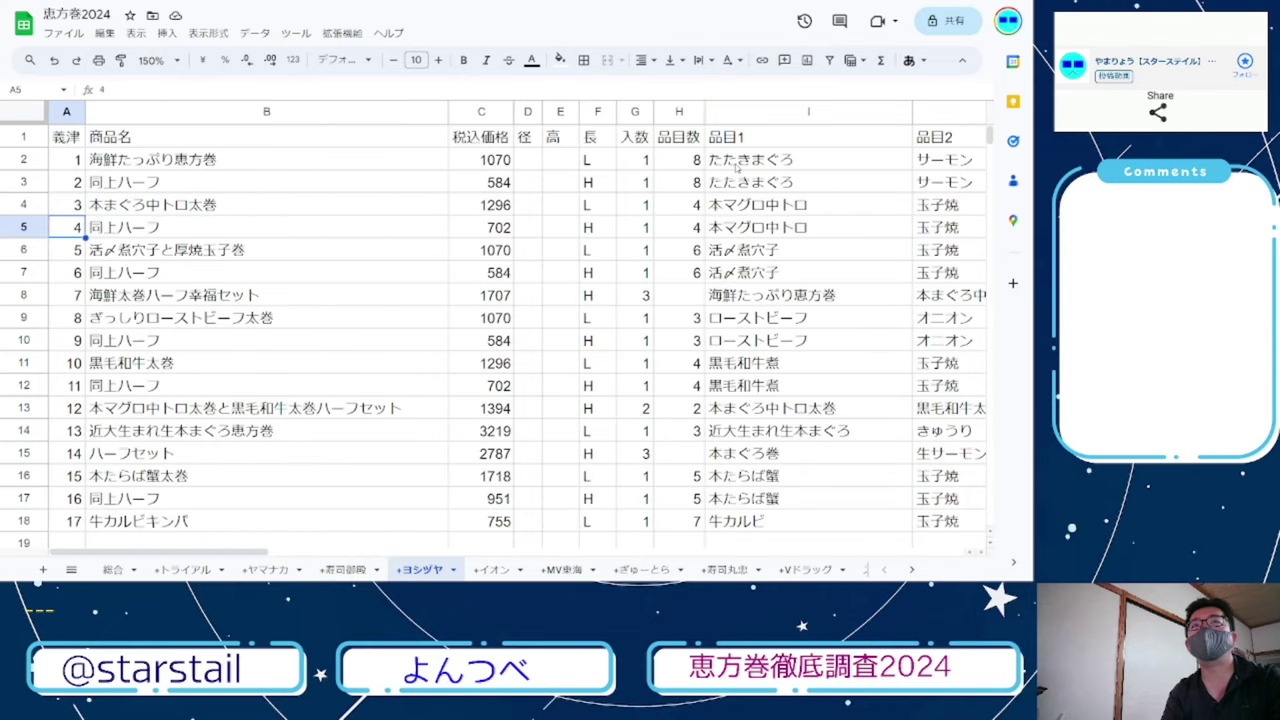
key("Down")
key("Right")
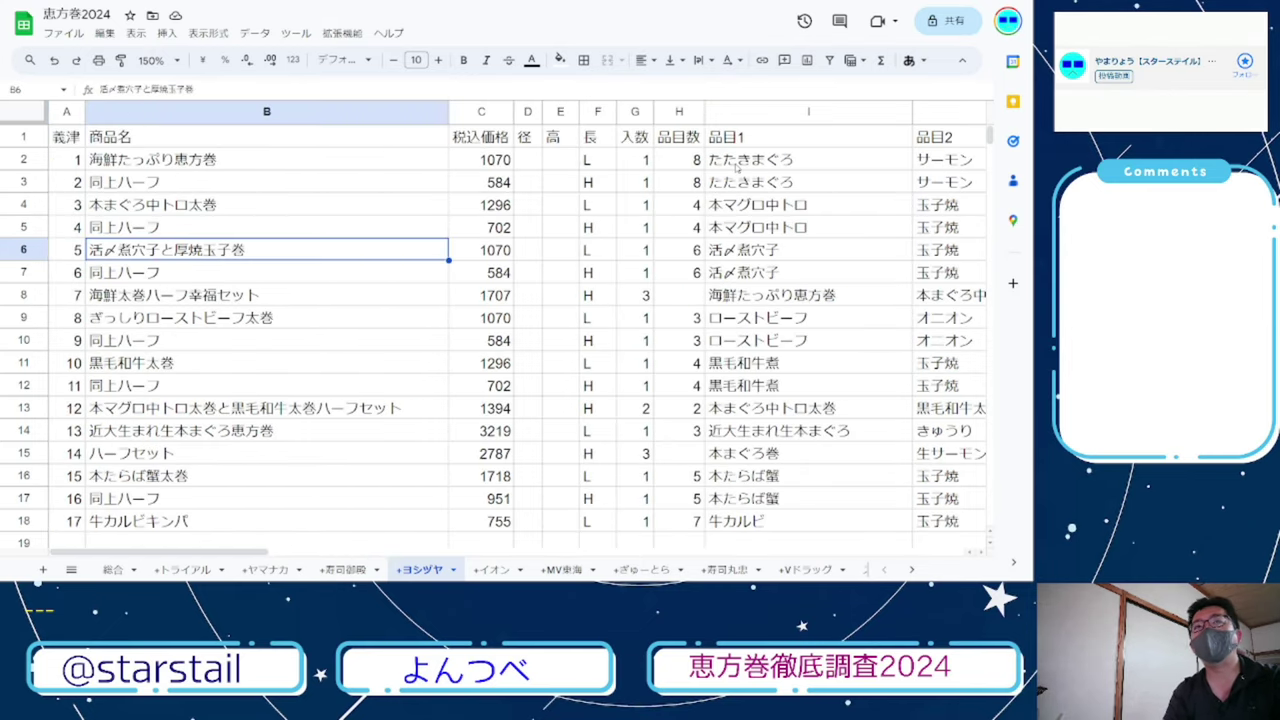
- Switch to 恵方巻2023 and review the 活〆煮穴子と厚焼玉子の太巻 row from its product name
key("ctrl+Tab")
key("Left")
key("Left")
key("Left")
key("Left")
key("Left")
key("Left")
key("Left")
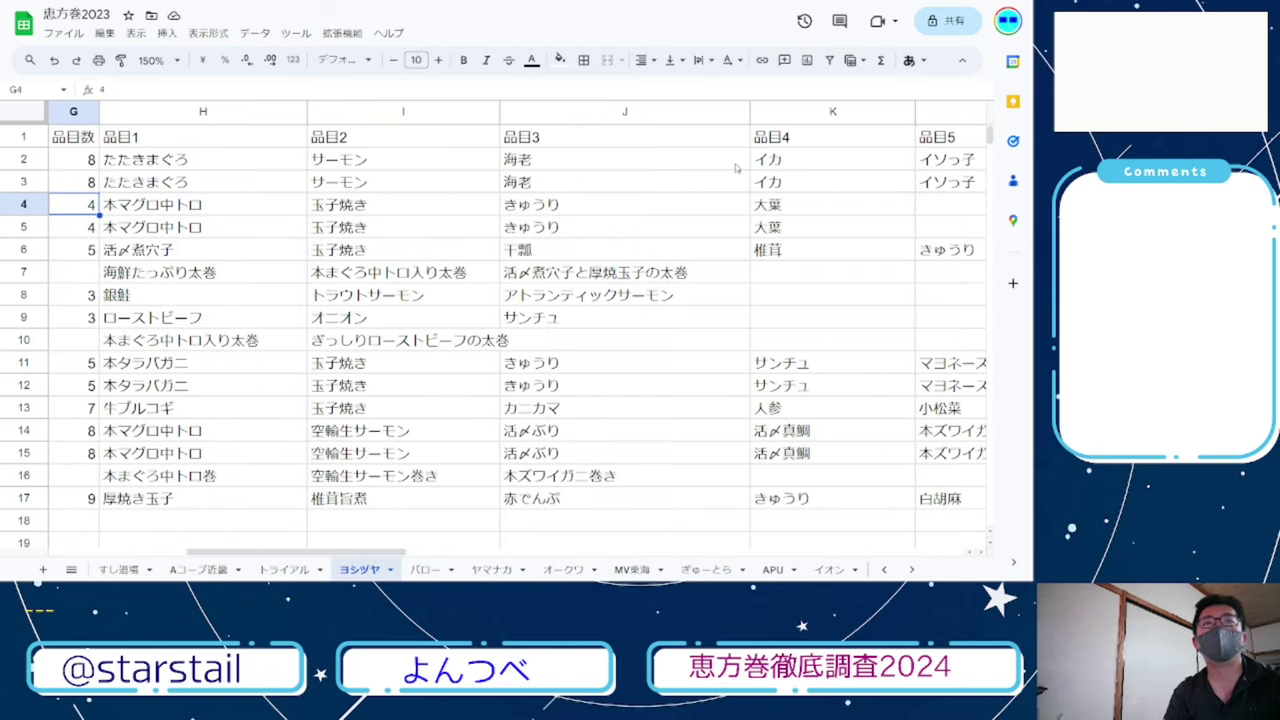
key("Down")
key("Down")
key("Right")
- Compare the price and ingredient count of the 活〆煮穴子と厚焼玉子 roll between 恵方巻2024 and 恵方巻2023
key("ctrl+Tab")
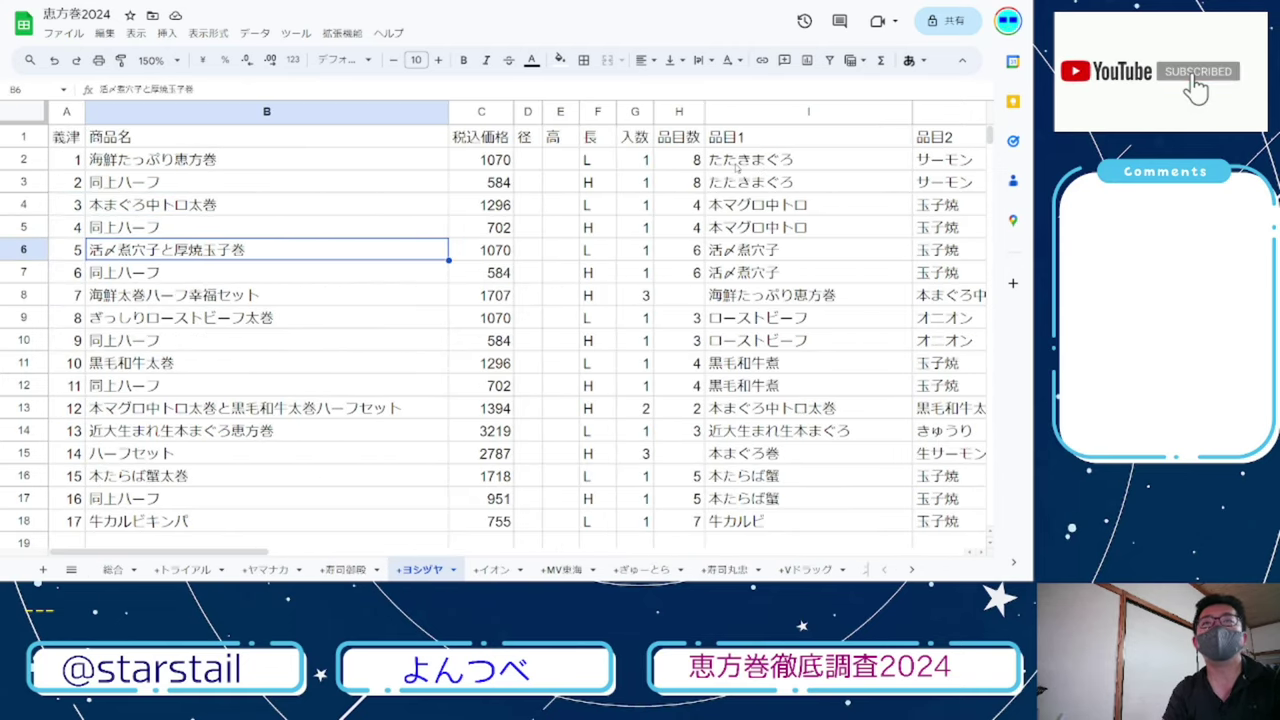
key("ctrl+Tab")
key("ctrl+Tab")
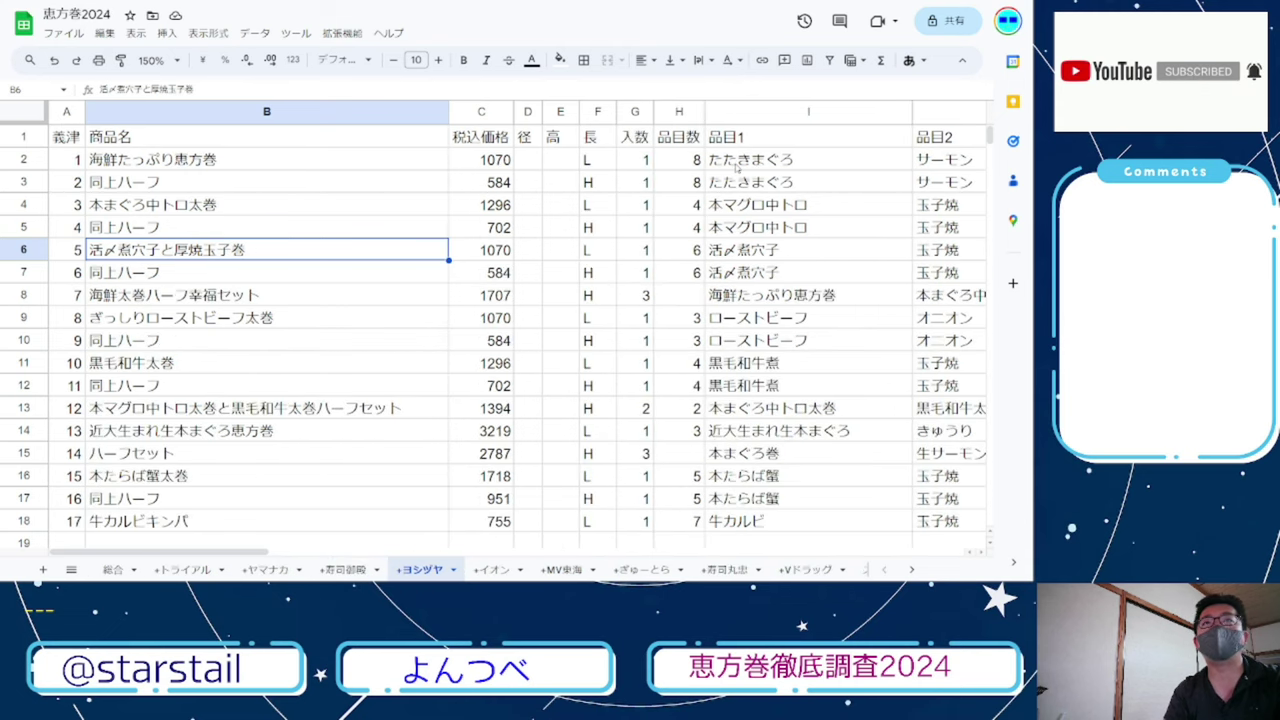
key("ctrl+Tab")
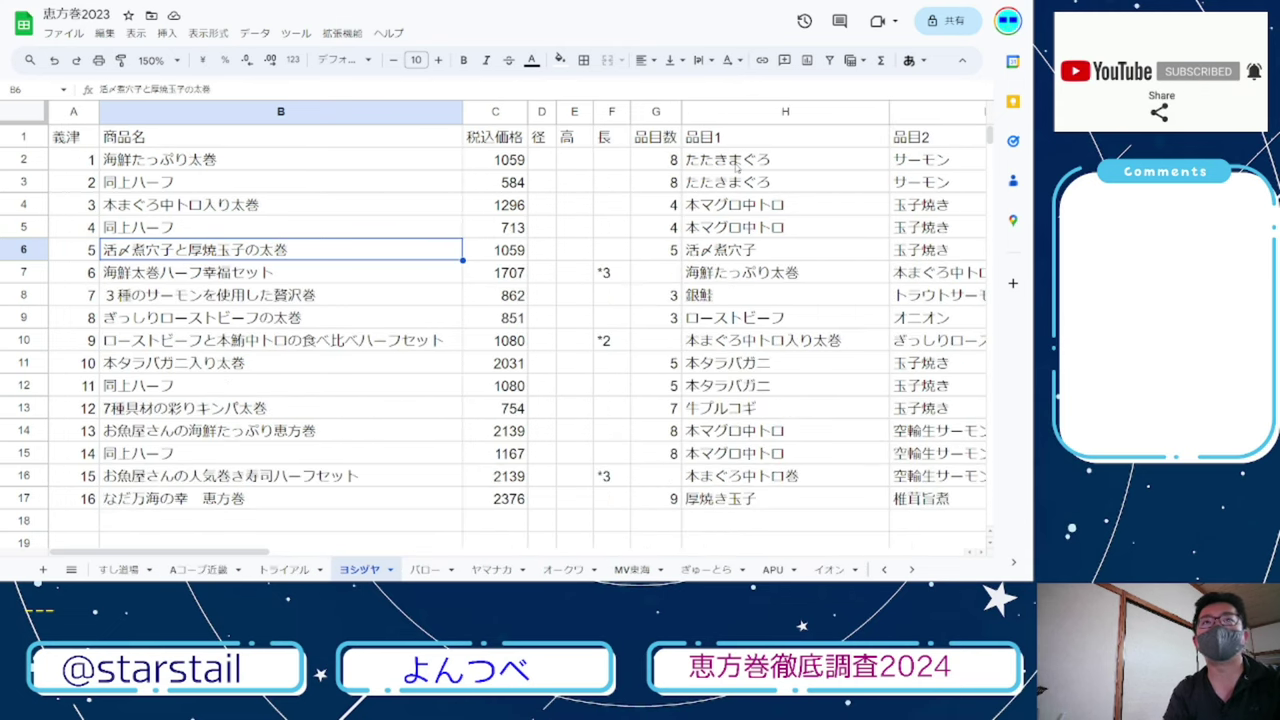
- Compare the name and price of the 海鮮たっぷり roll in row 2 of 恵方巻2023 and 恵方巻2024
key("Up")
key("Up")
key("Up")
key("Up")
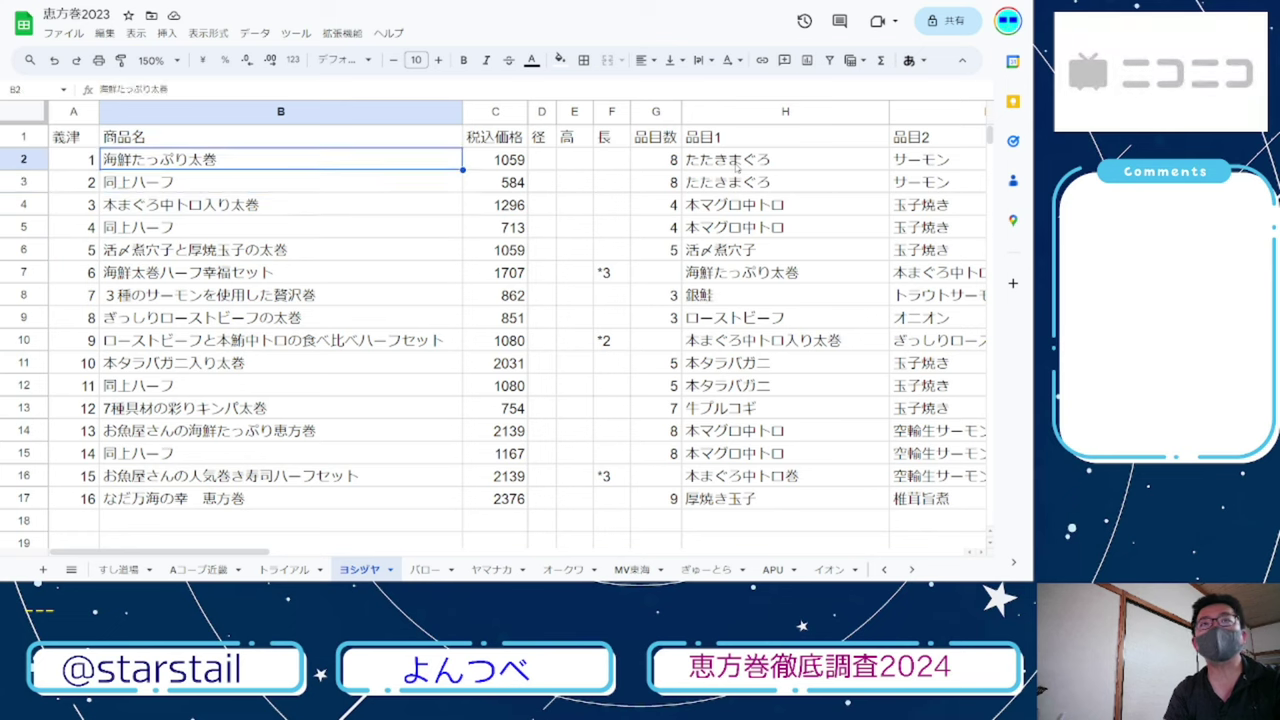
key("ctrl+Tab")
key("Up")
key("Up")
key("Up")
key("Up")
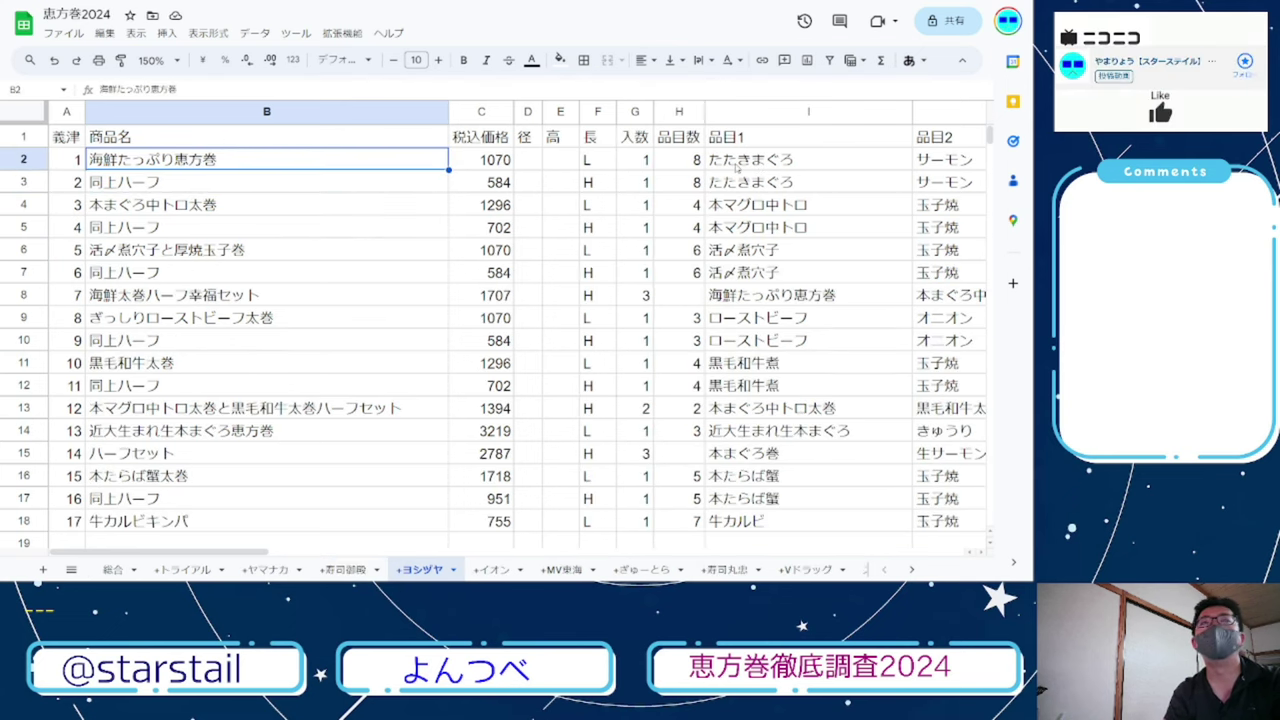
- Examine the size and quantity columns of 海鮮たっぷり恵方巻 in 恵方巻2024 and check the row against 恵方巻2023
key("Right")
key("Right")
key("Right")
key("Right")
key("Right")
key("Right")
key("Right")
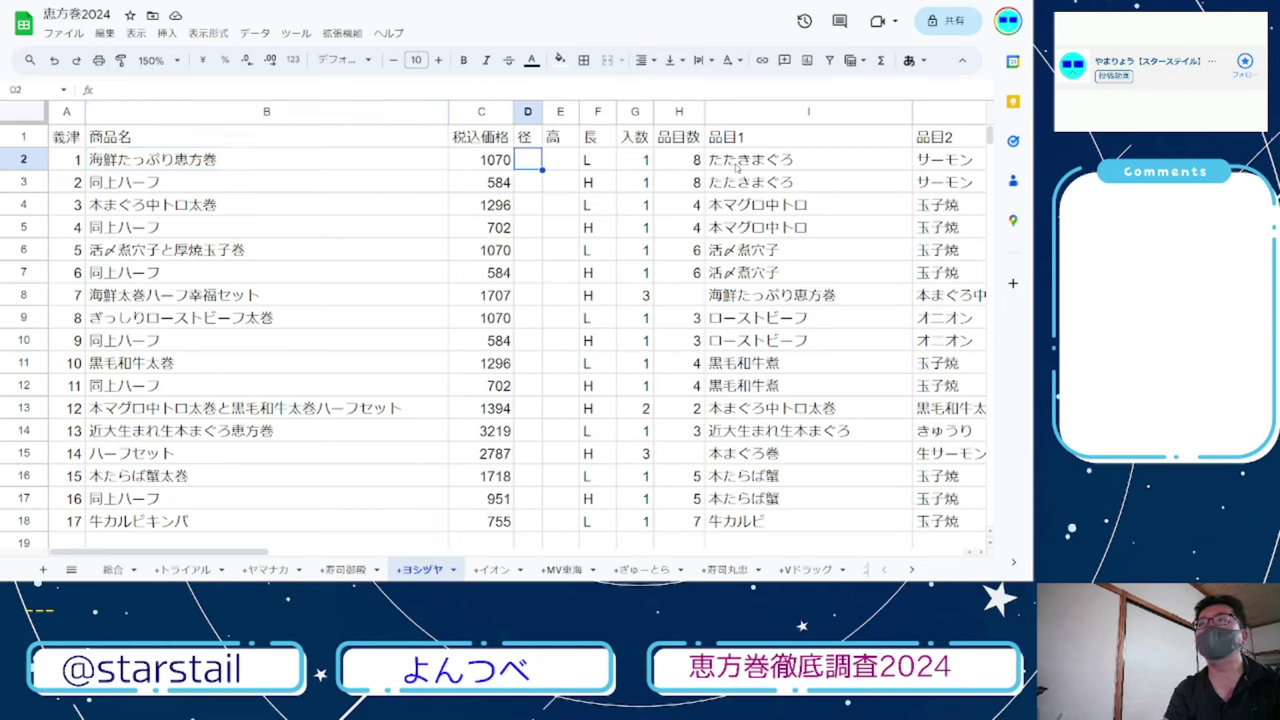
key("Left")
key("Left")
key("Left")
key("Left")
key("Left")
key("Left")
key("Left")
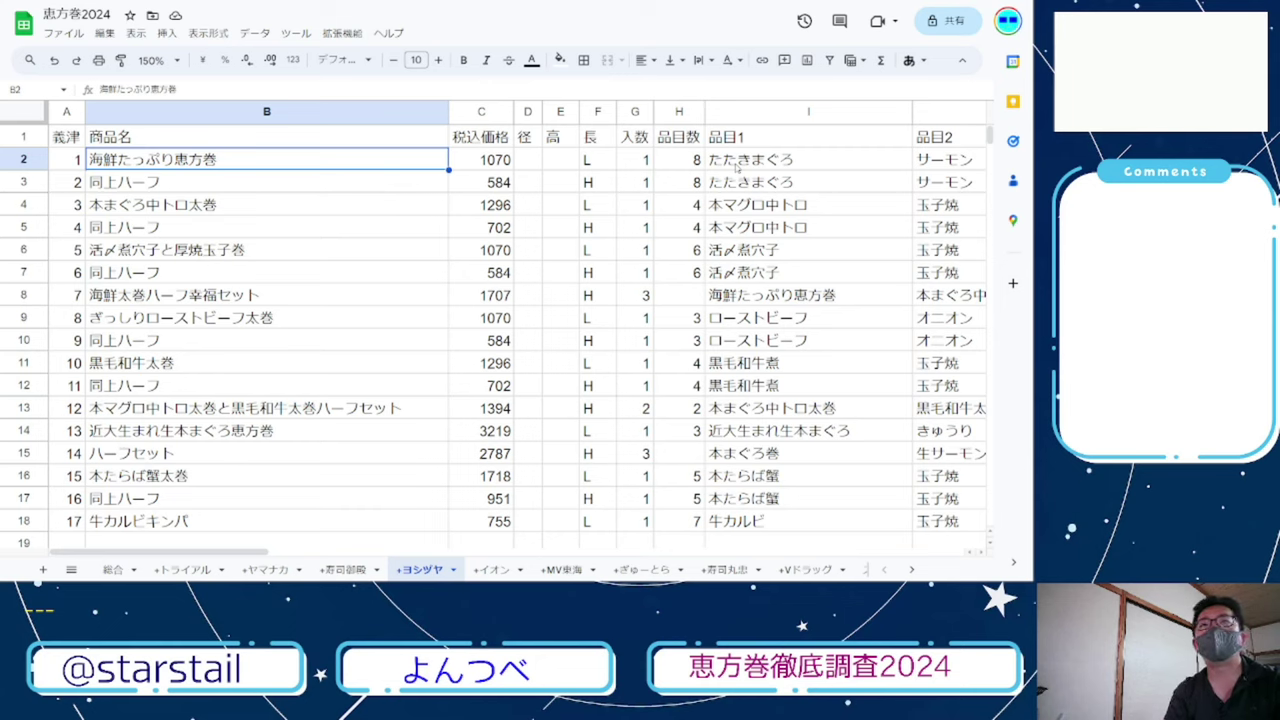
key("ctrl+Tab")
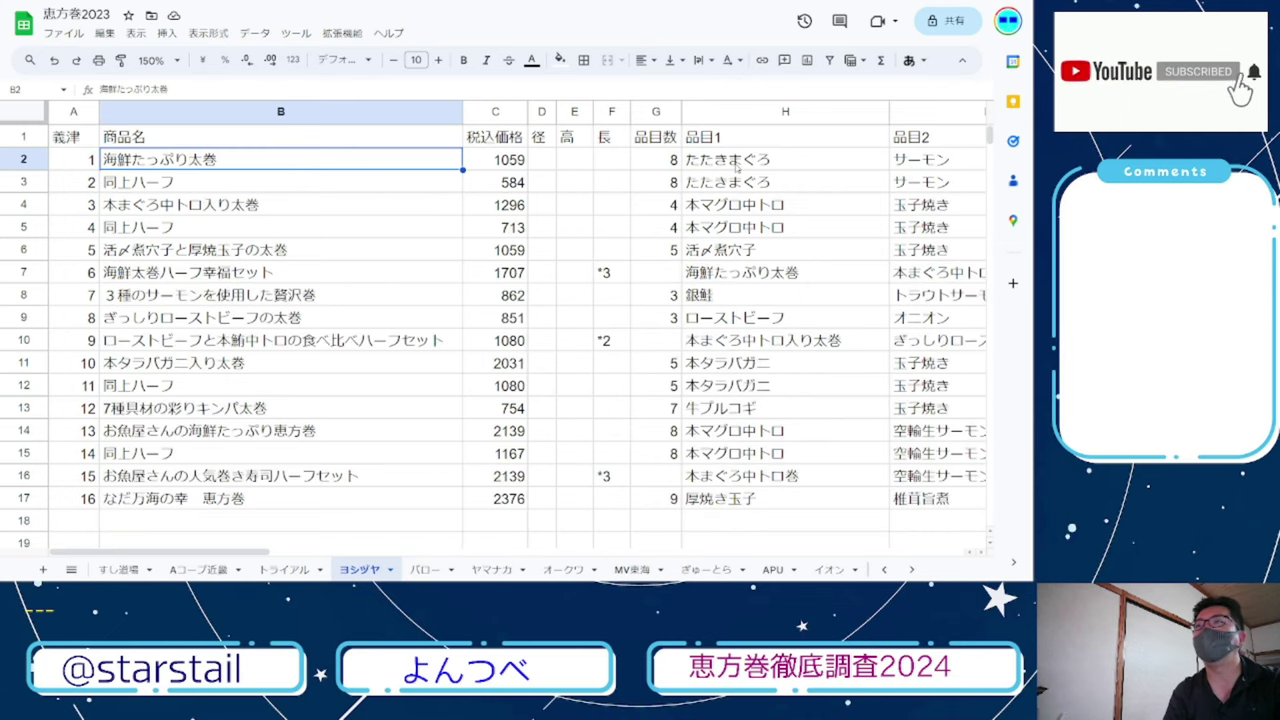
key("ctrl+Tab")
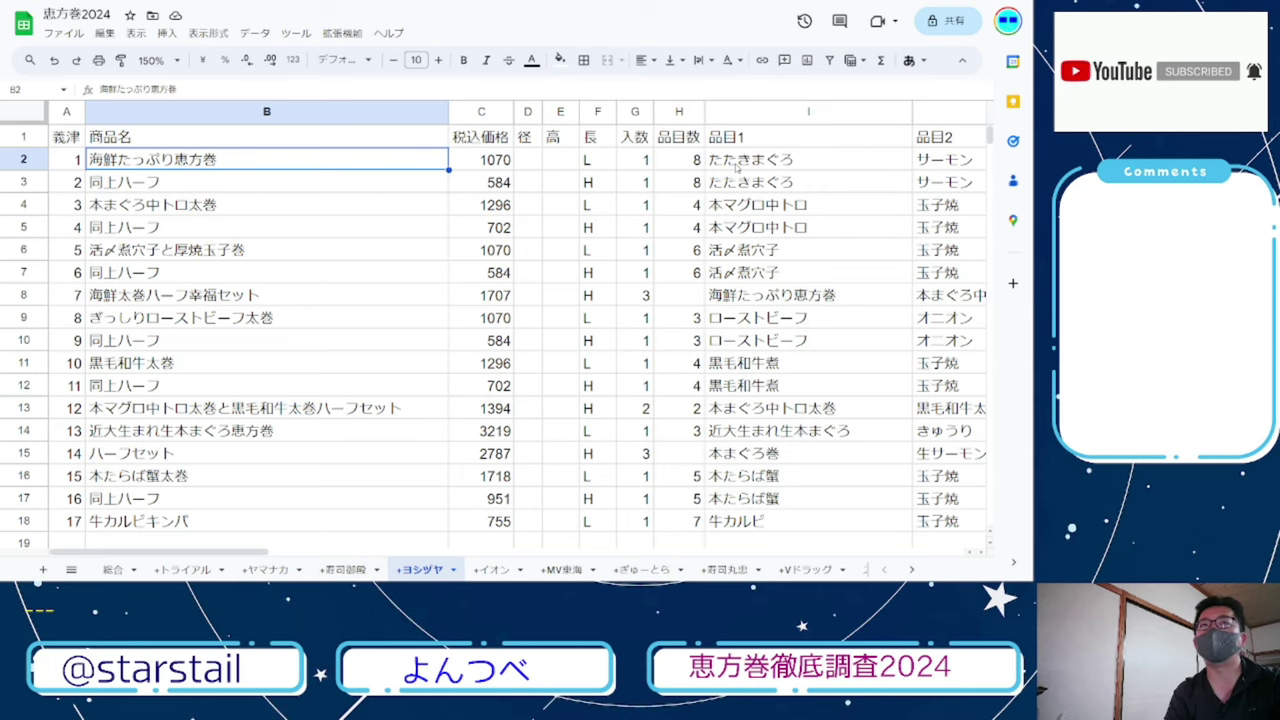
- Compare the name and price of the 本まぐろ中トロ roll in row 4 of 恵方巻2024 and 恵方巻2023
key("Down")
key("Down")
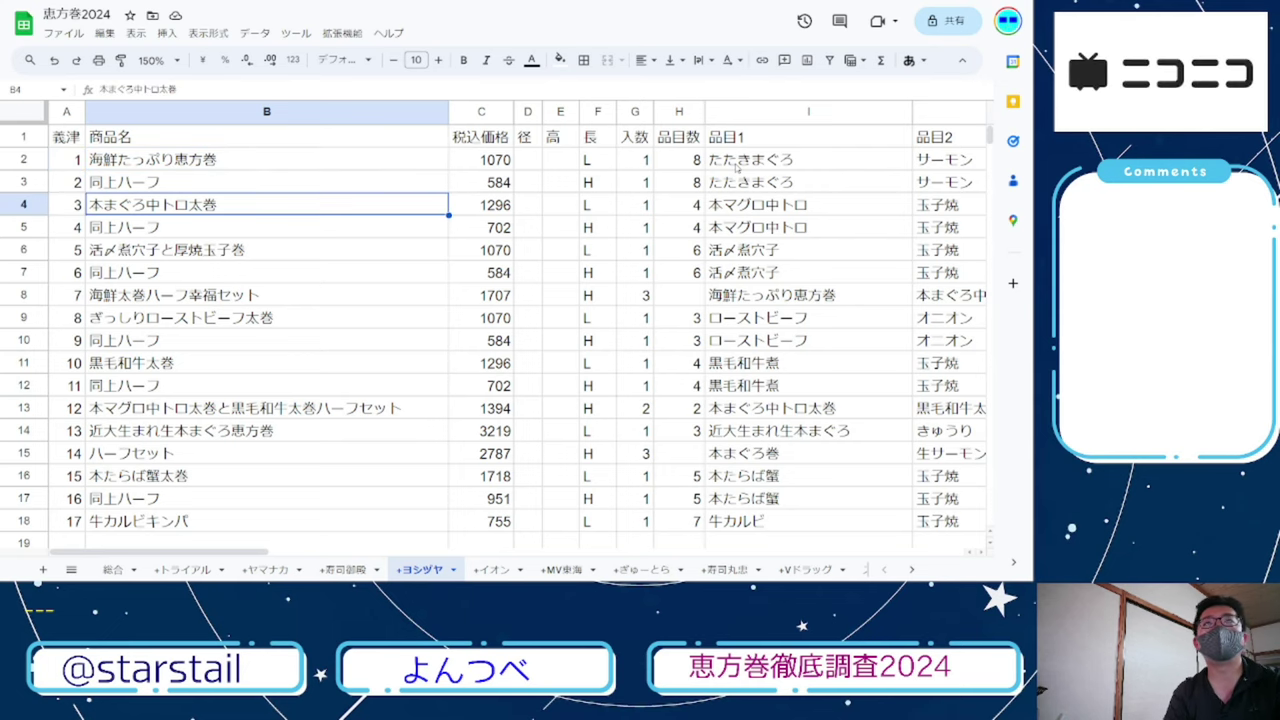
key("ctrl+Tab")
key("Down")
key("Down")
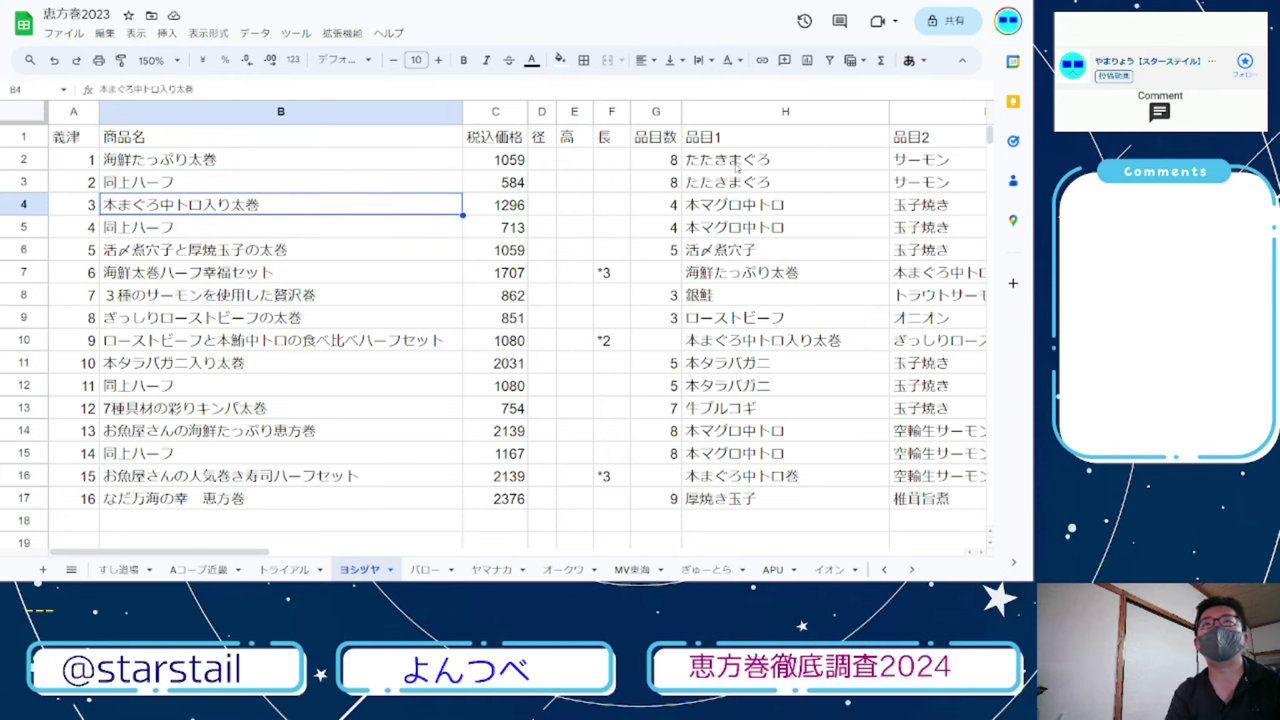
key("ctrl+Tab")
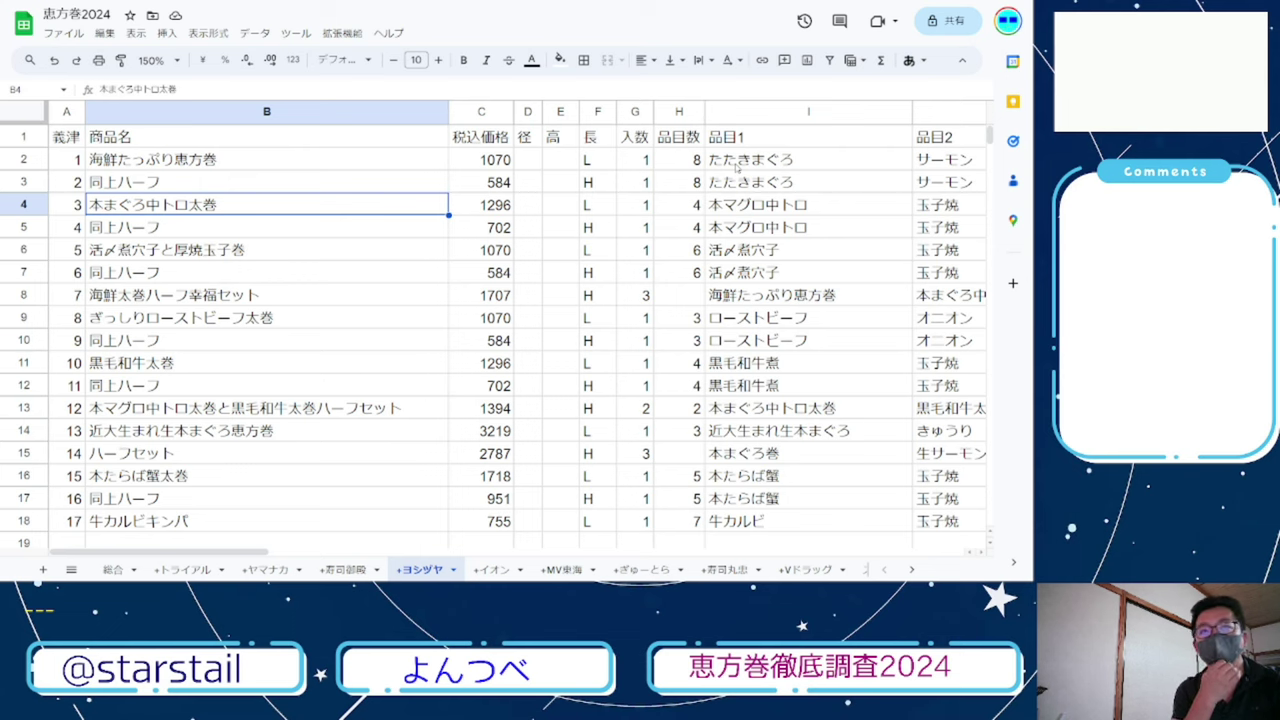
- Compare row 6, the 活〆煮穴子と厚焼玉子 roll, in both spreadsheets and return to 恵方巻2024
key("Down")
key("Down")
key("ctrl+Tab")
key("Down")
key("Down")
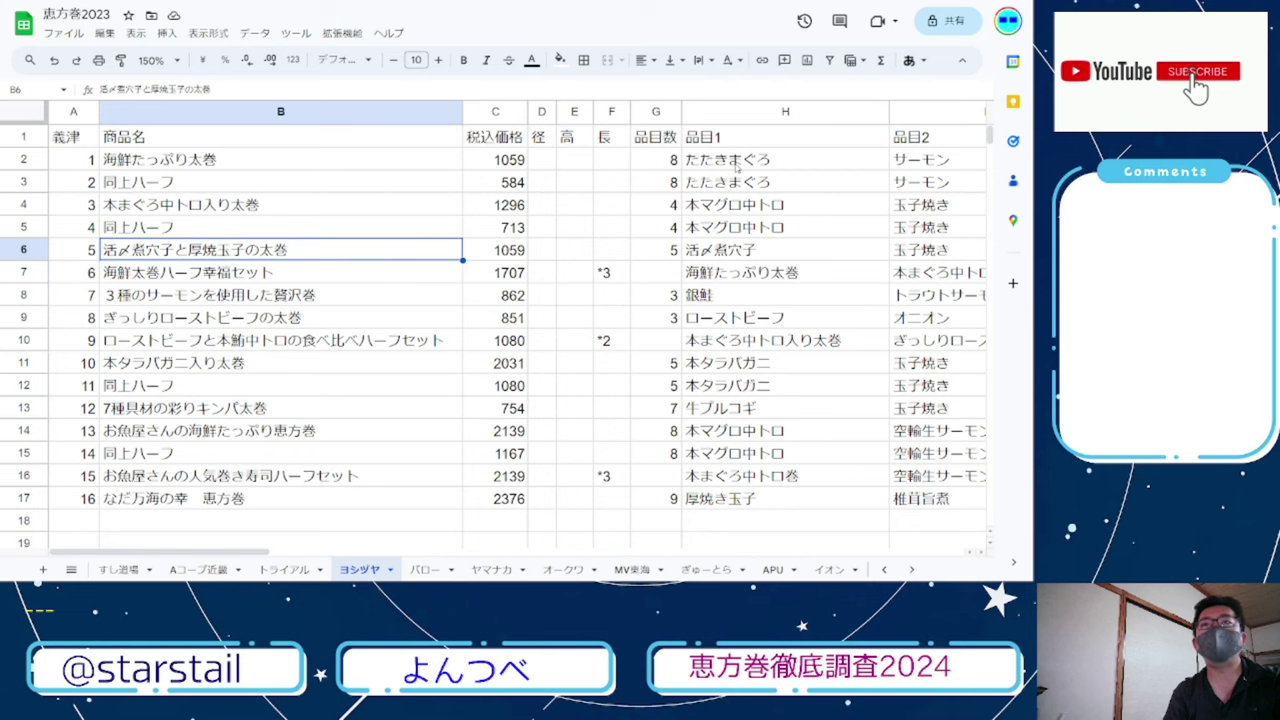
key("ctrl+shift+Tab")
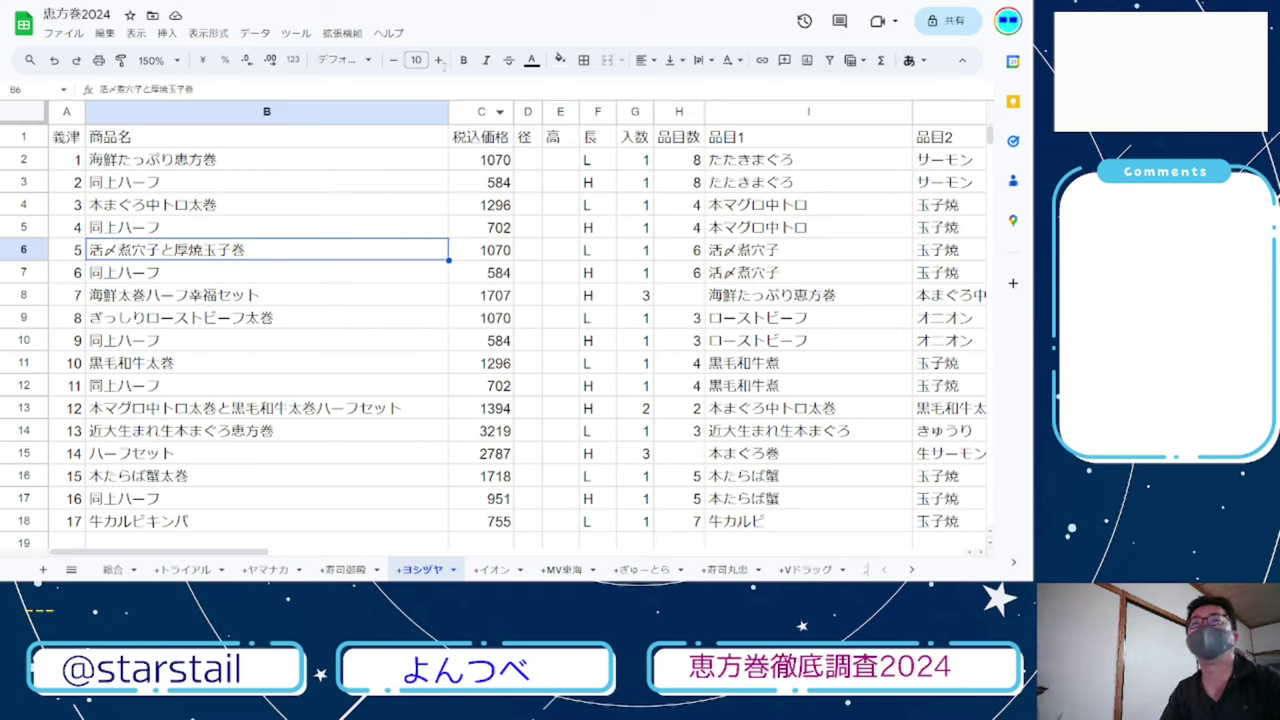
- Review the 本まぐろ中トロ太巻 row in 恵方巻2024 and check it against the 恵方巻2023 list
left_click(229, 205)
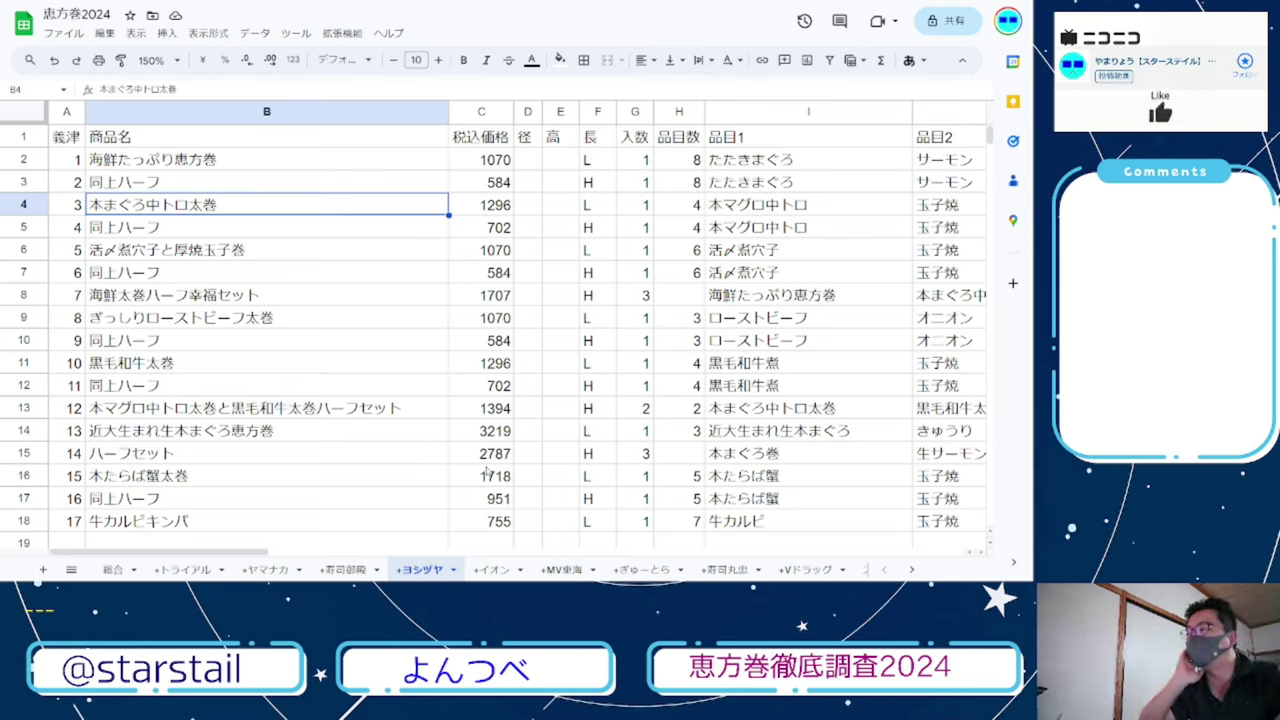
key("ctrl+Tab")
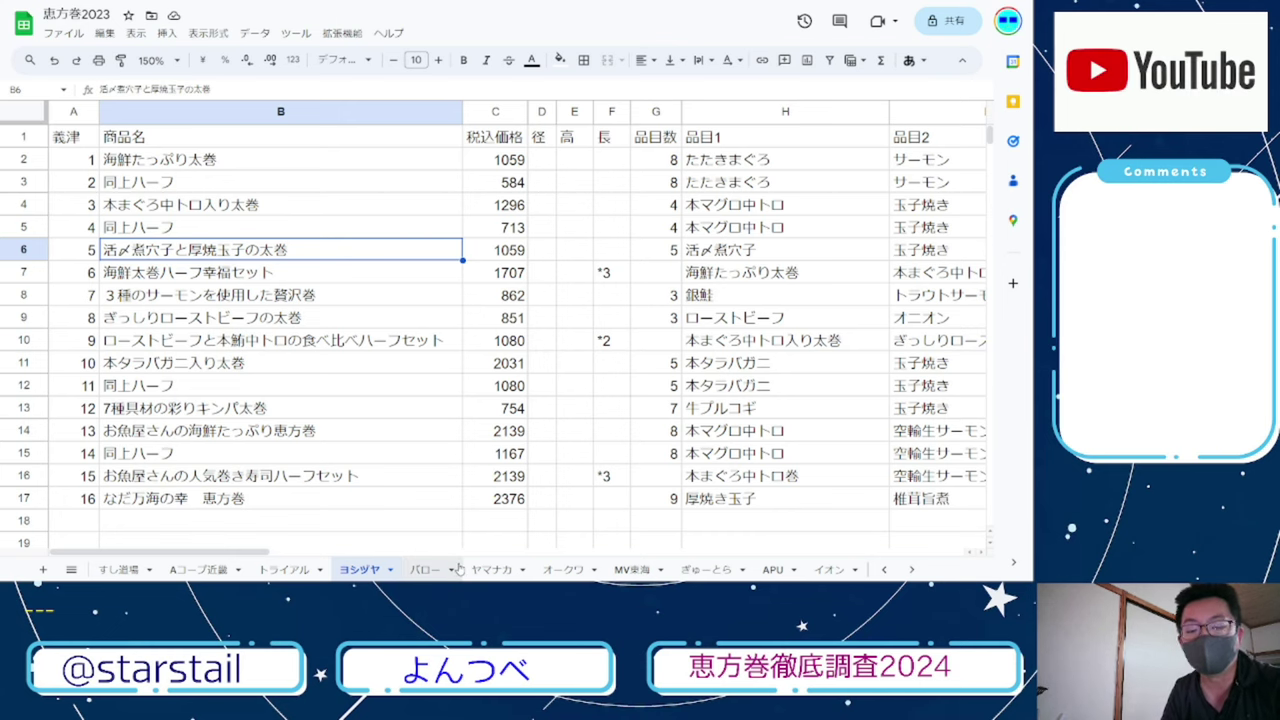
key("ctrl+Tab")
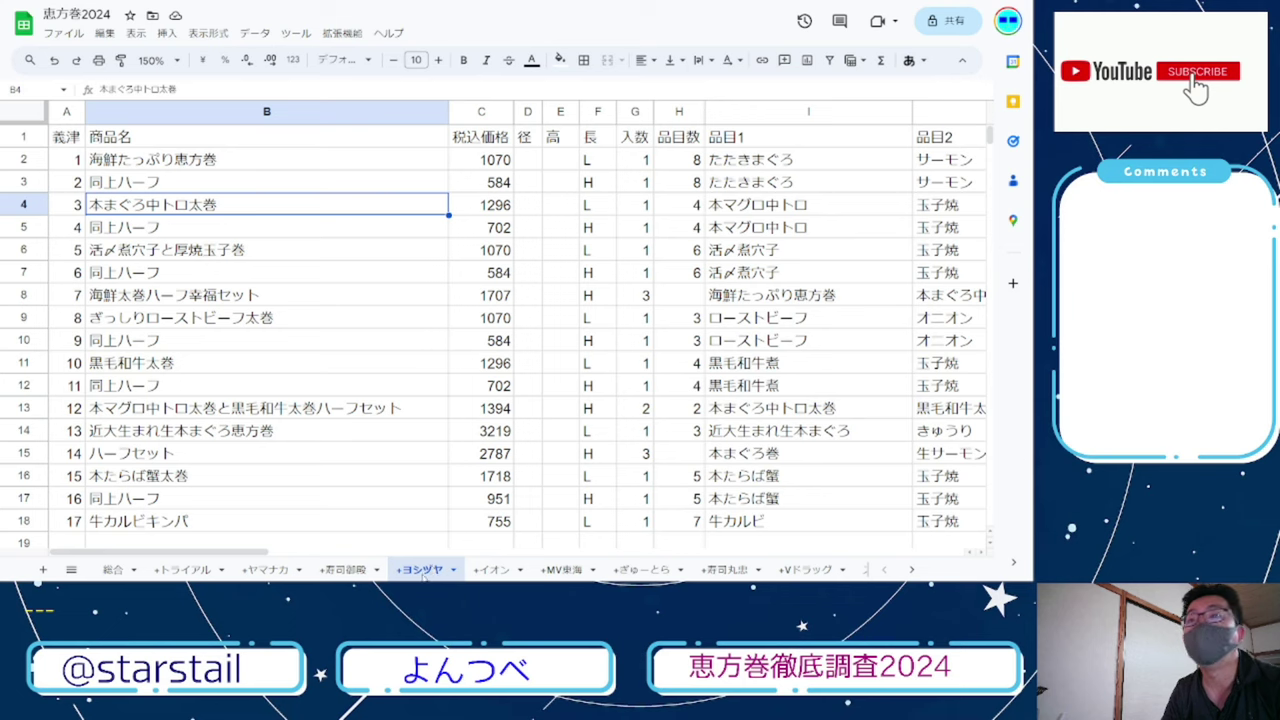
- Open the イオン sheet of 恵方巻2024 and examine the マダイ, かに and 車えび roll entries in rows 13, 18 and 19
left_click(492, 569)
scroll(268, 338, "down", 2)
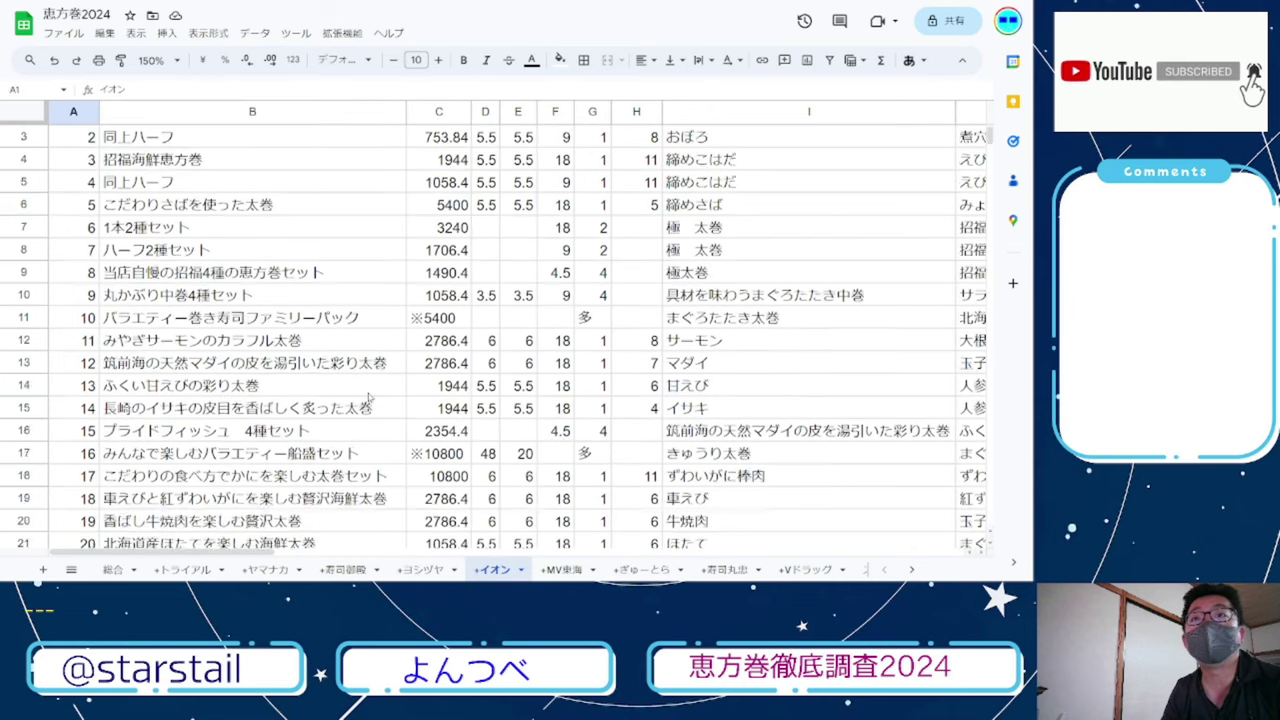
left_click(180, 315)
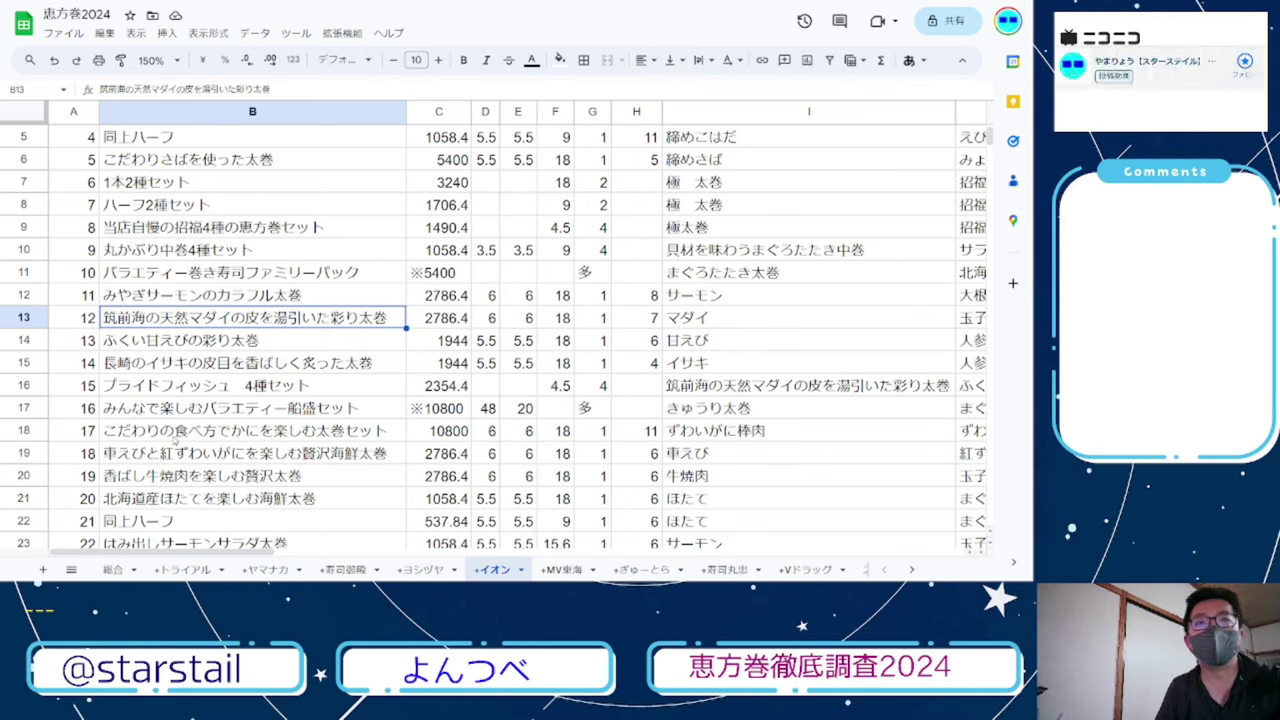
left_click(172, 436)
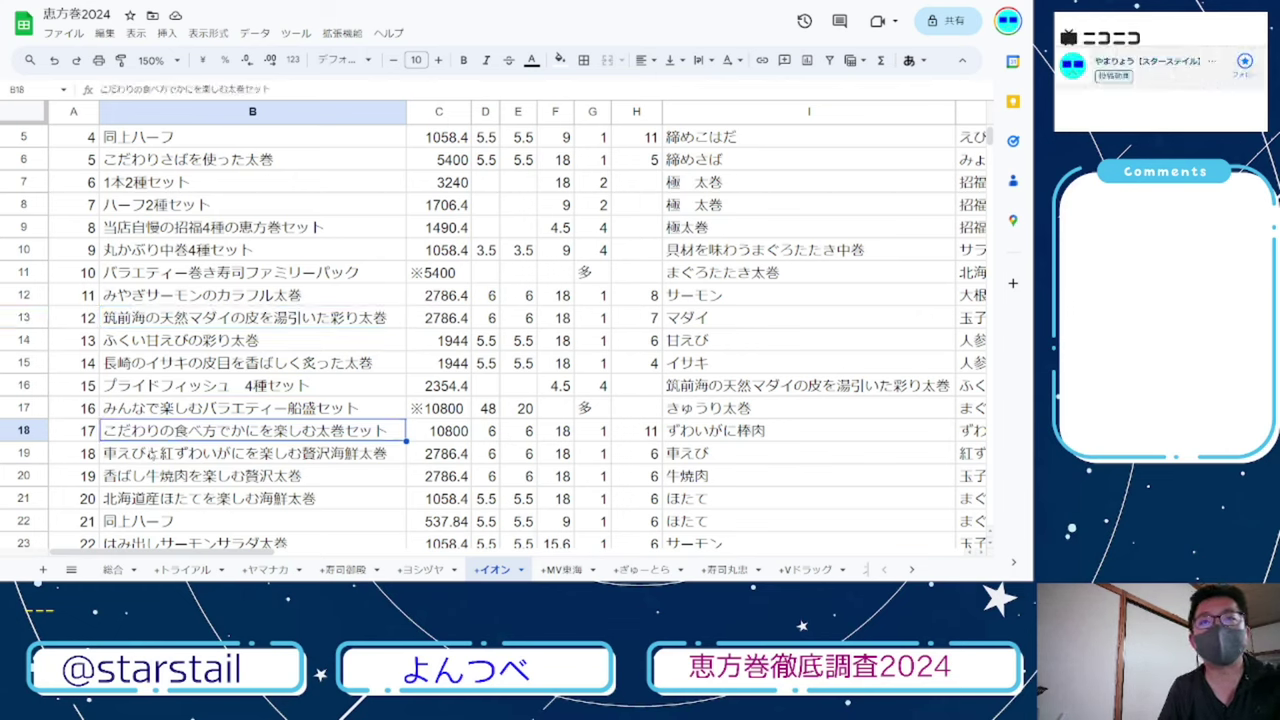
left_click(172, 453)
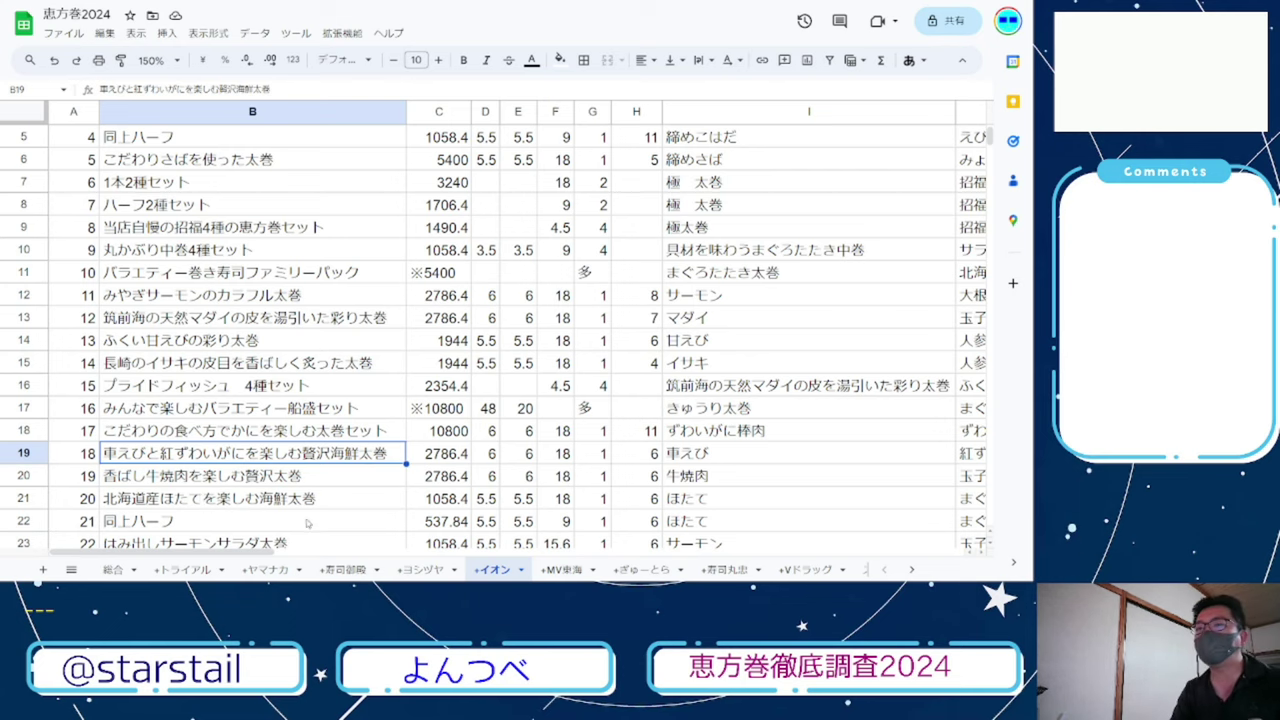
- Return to the ヨシヅヤ sheet and review the 活〆煮穴子と厚焼玉子巻 row
left_click(421, 569)
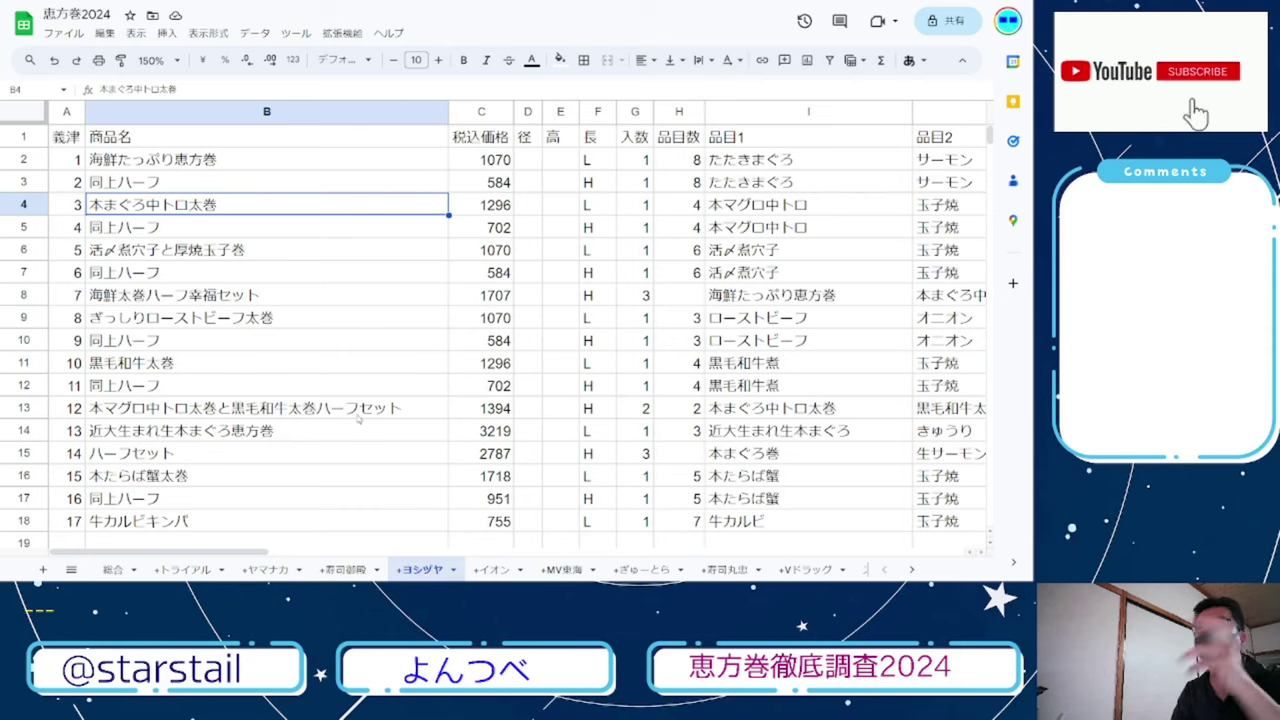
left_click(330, 250)
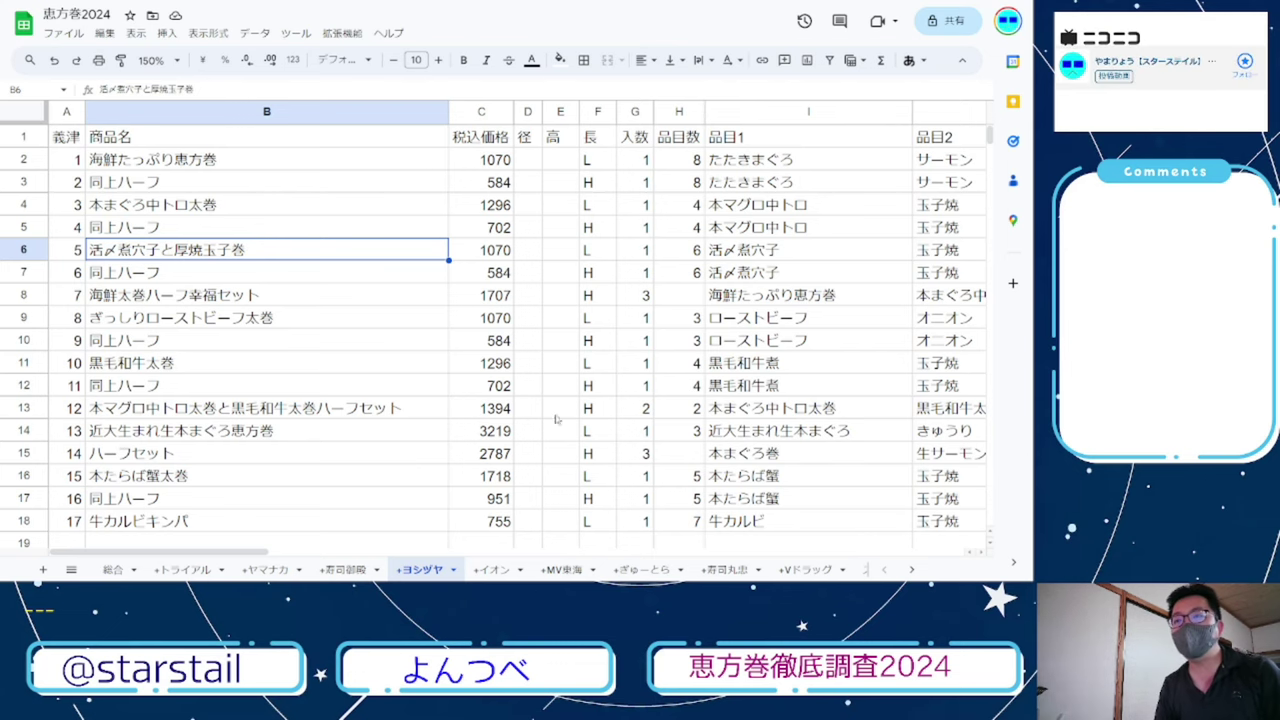
- Reopen the イオン sheet and examine the prices of みんなで楽しむバラエティー船盛セット and 車えびと紅ずわいがにを楽しむ贅沢海鮮太巻
left_click(493, 569)
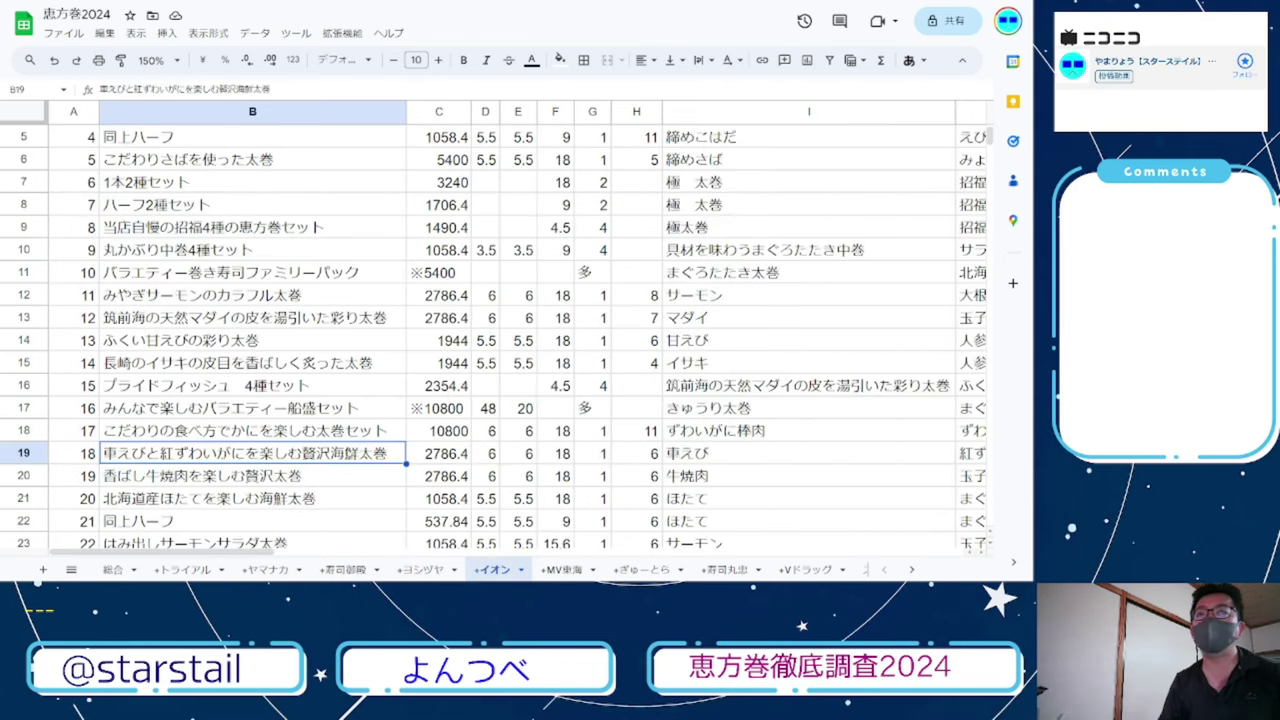
left_click(453, 413)
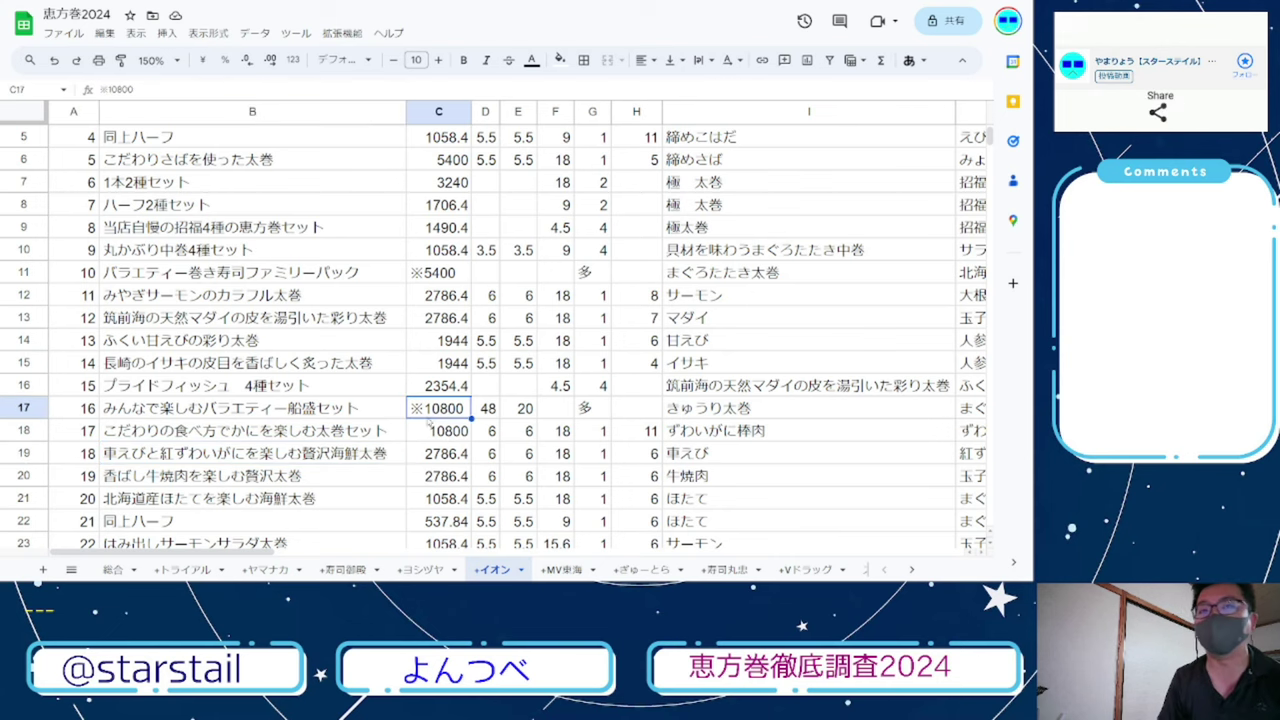
left_click_drag(463, 458, 398, 456)
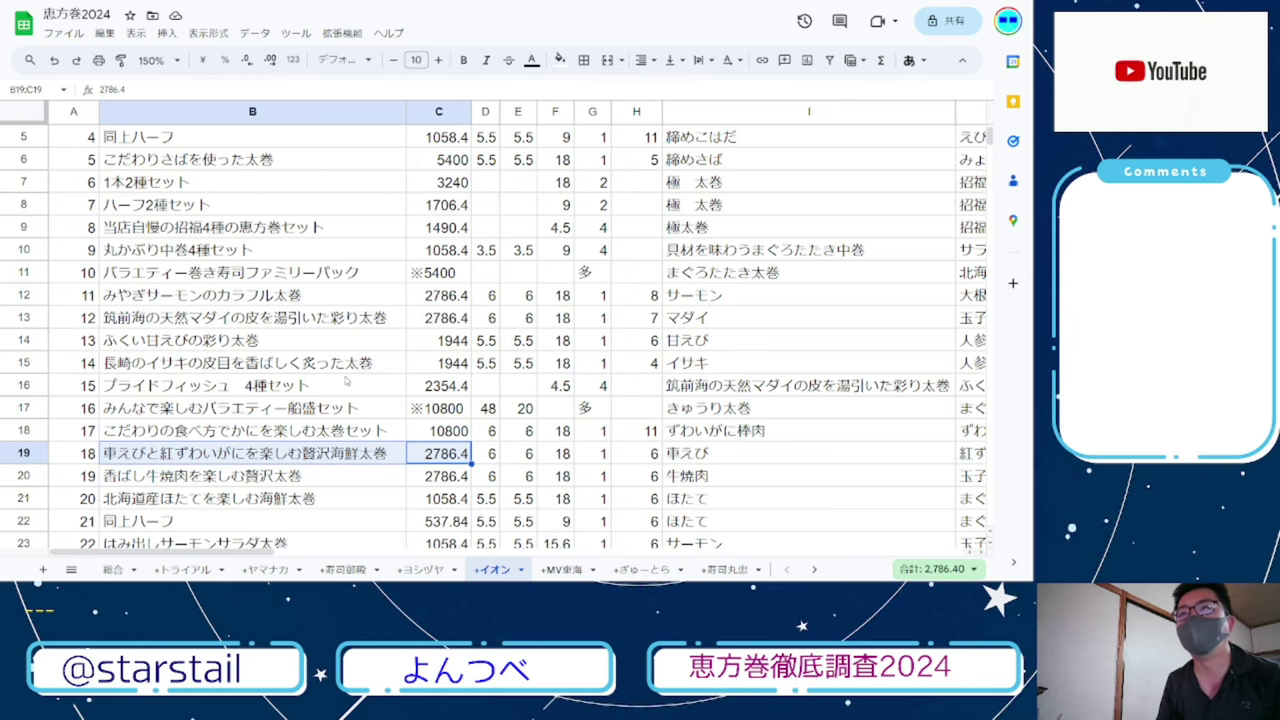
- Look through the rest of the イオン list and examine the こだわりの食べ方でかにを楽しむ太巻セット and 筑前海の天然マダイ rows
scroll(346, 380, "down", 4)
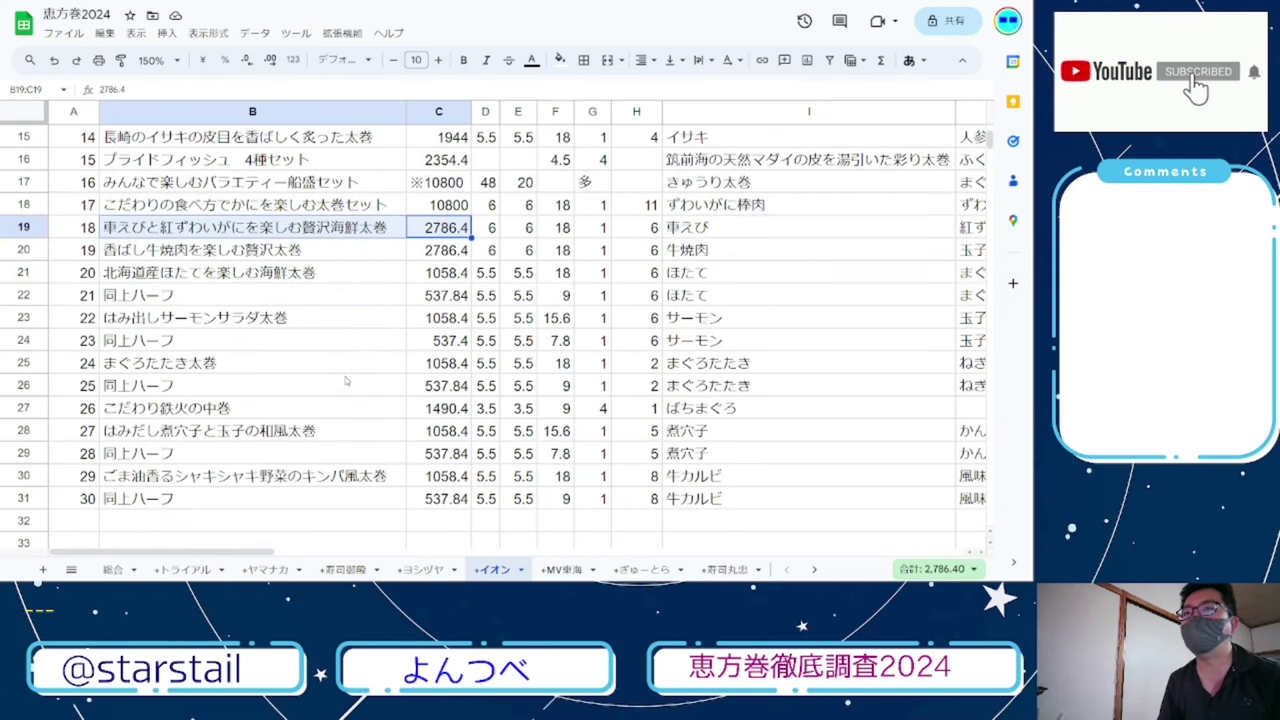
scroll(346, 380, "up", 2)
key("Up")
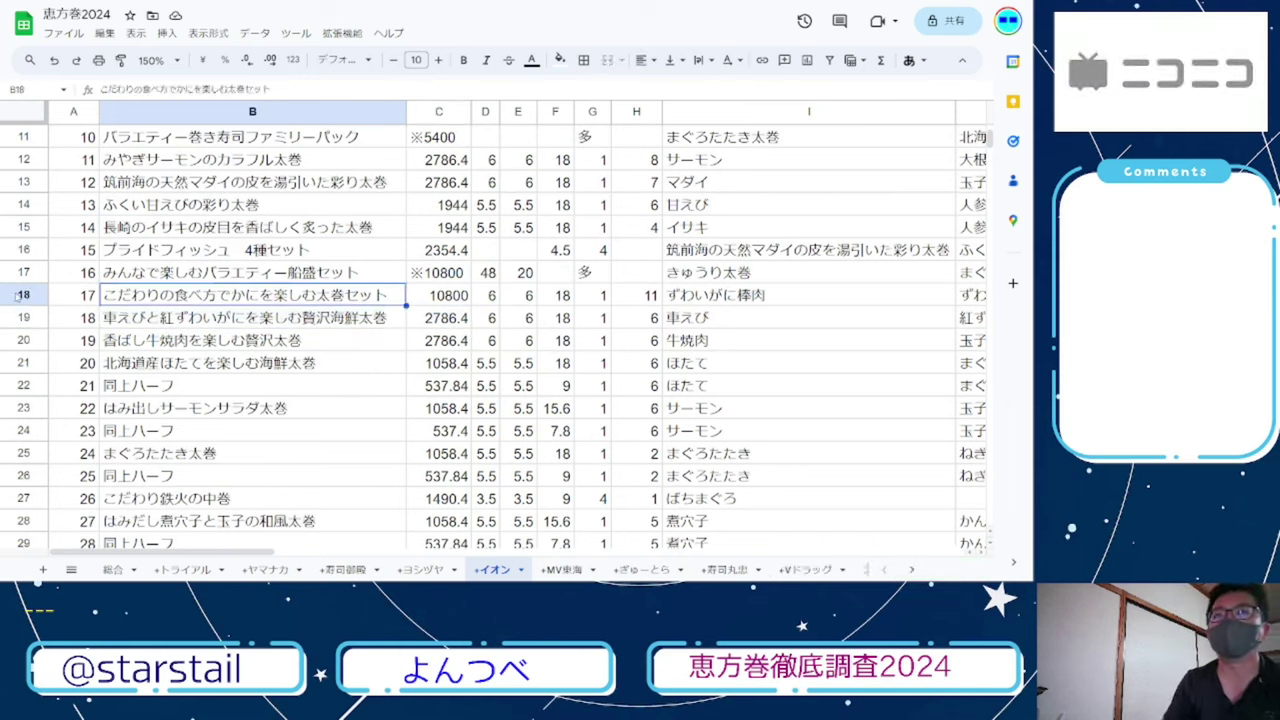
left_click(19, 294)
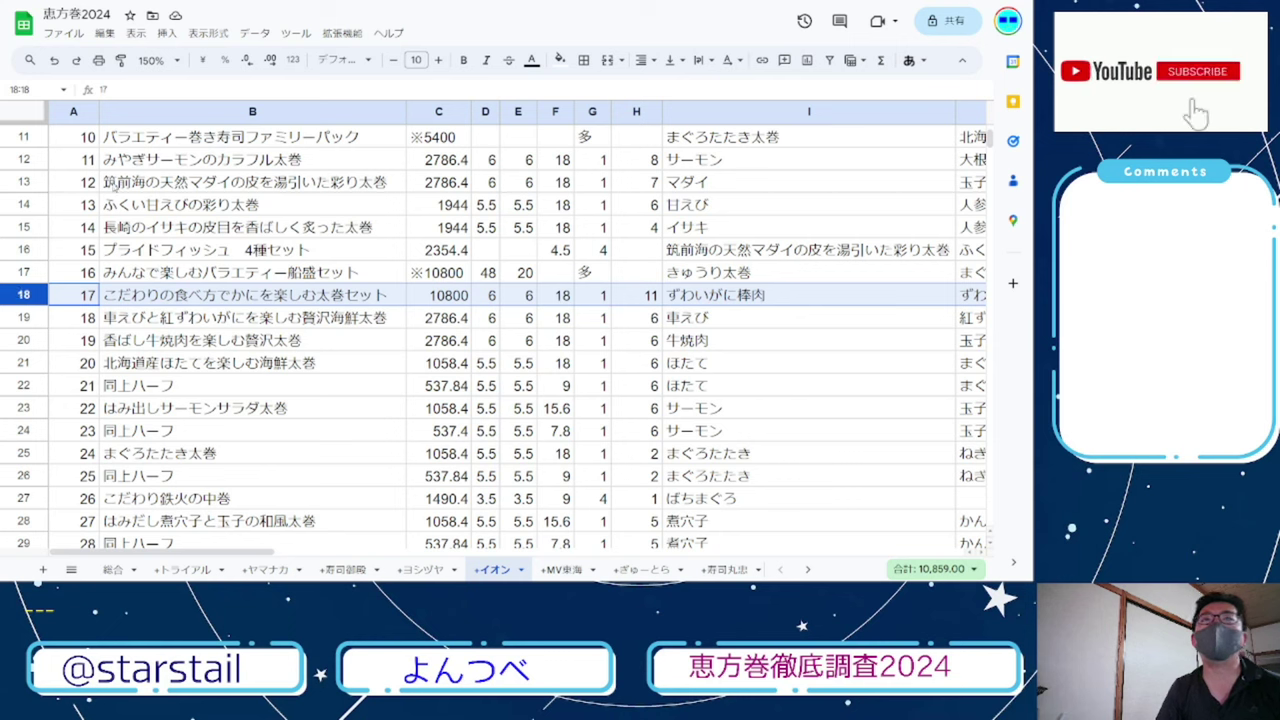
left_click(118, 186)
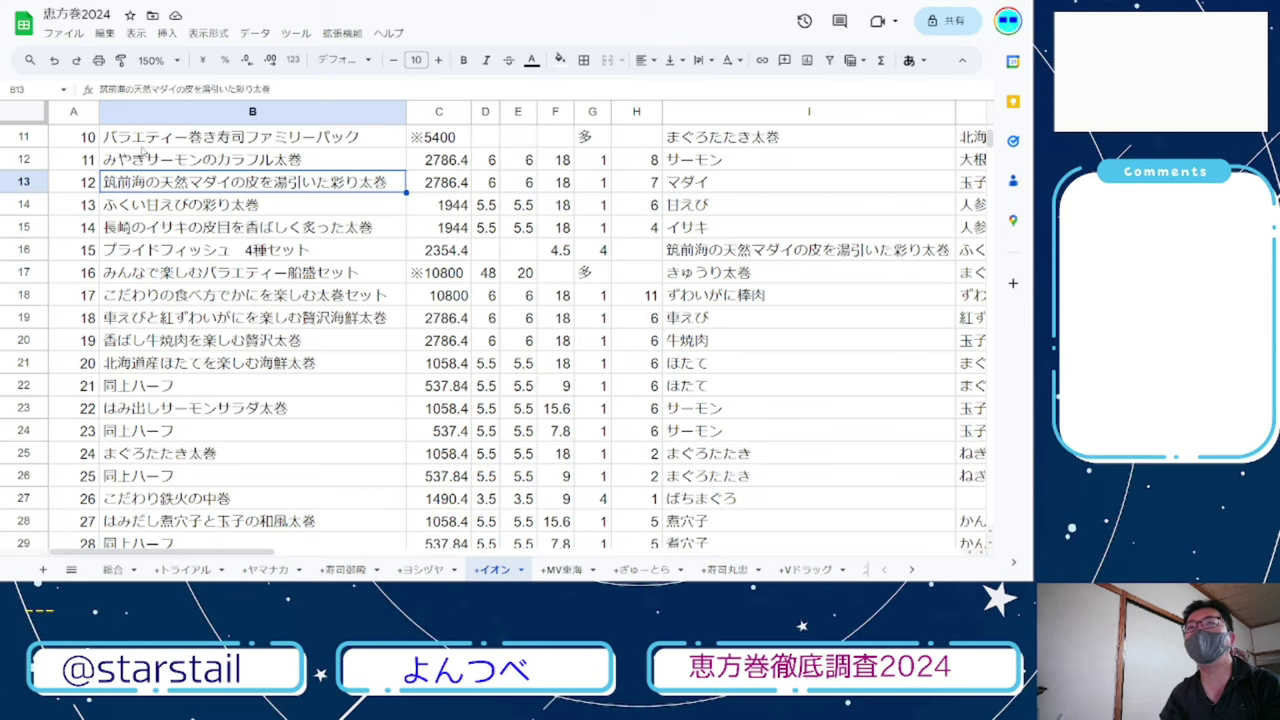
- Examine the 極 太巻 row at the start of the イオン list and revisit こだわりの食べ方でかにを楽しむ太巻セット in row 18
scroll(293, 219, "up", 5)
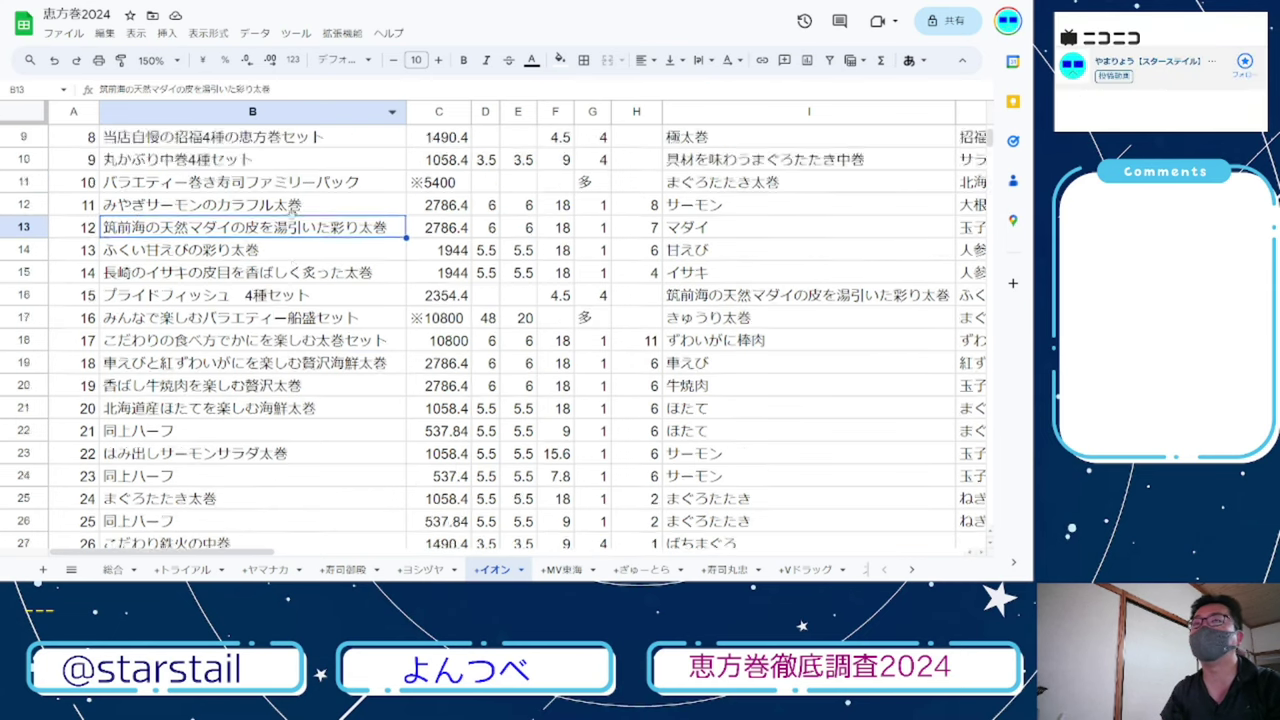
left_click(309, 141)
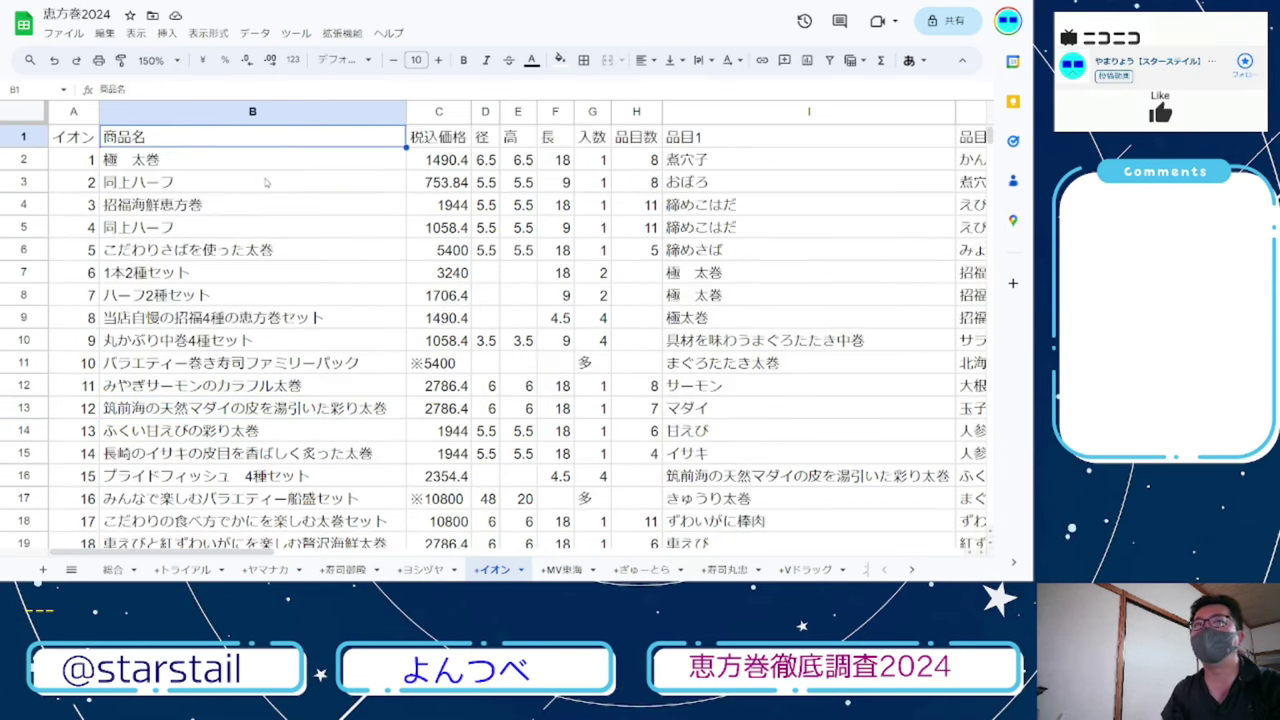
left_click(25, 159)
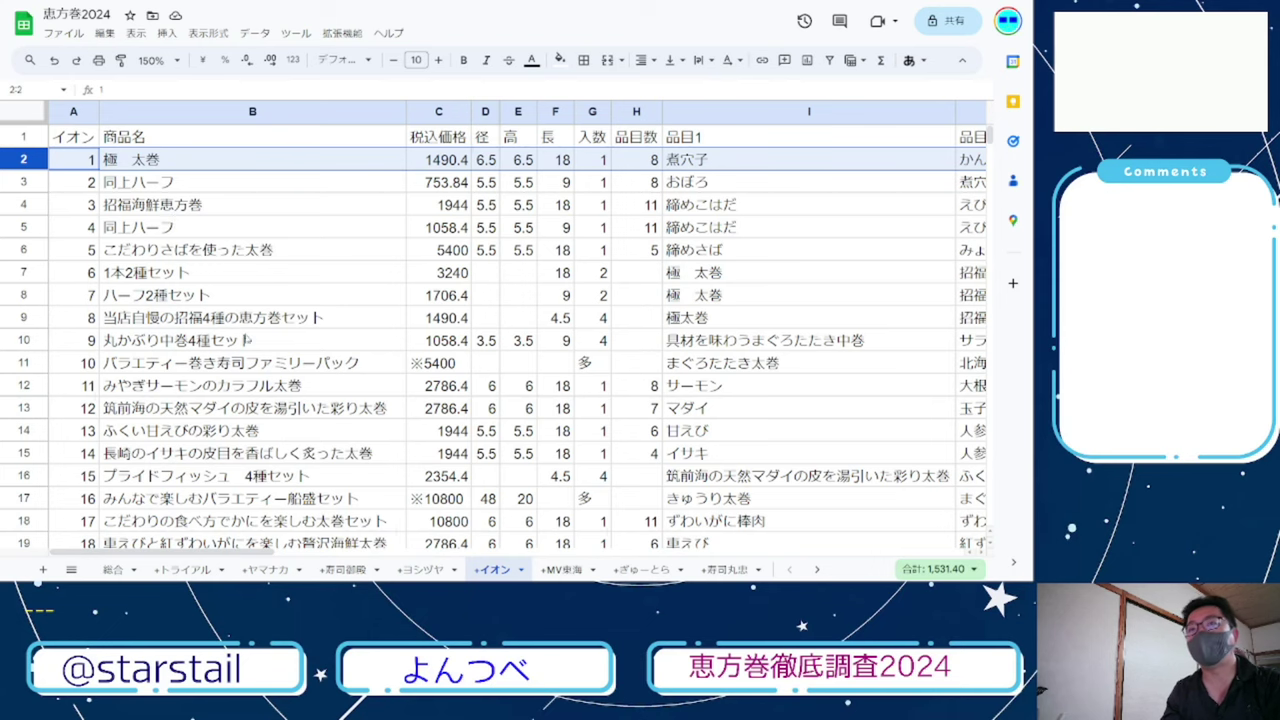
scroll(253, 320, "down", 4)
left_click(262, 298)
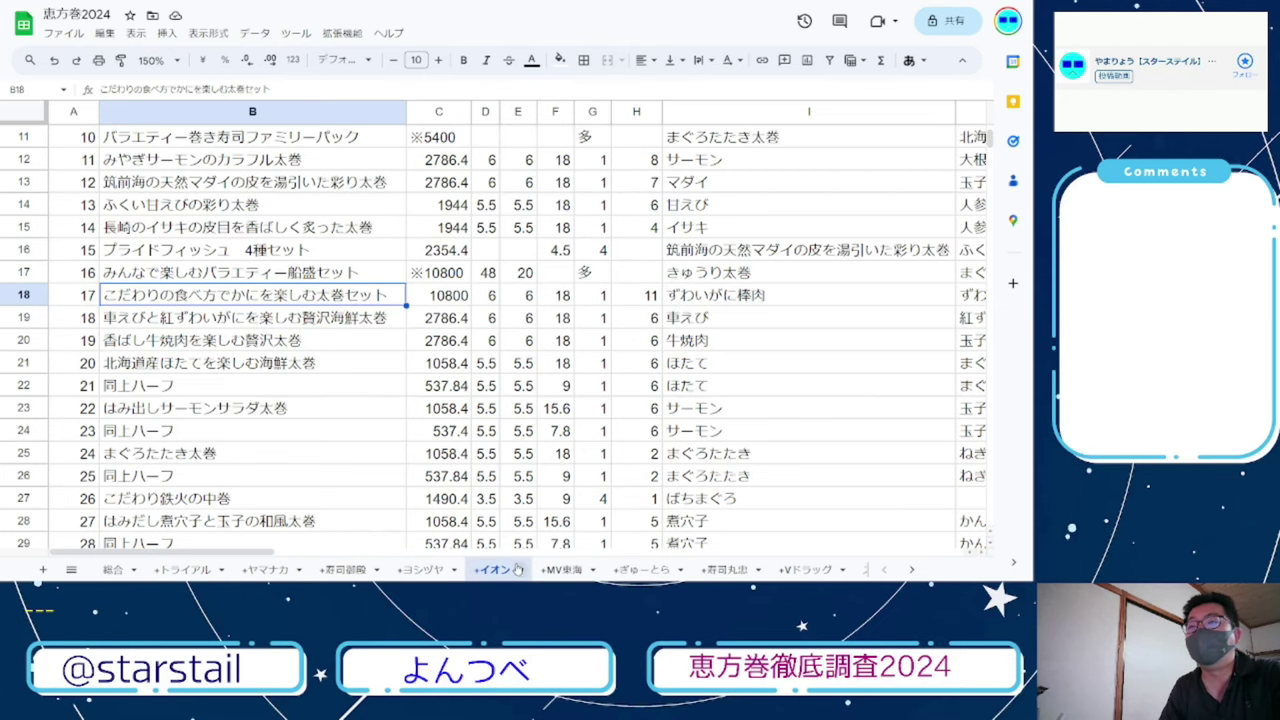
- Return to the ヨシヅヤ sheet in 恵方巻2024 and compare the 活〆煮穴子と厚焼玉子巻 row with its 恵方巻2023 counterpart
left_click(553, 570)
left_click(425, 570)
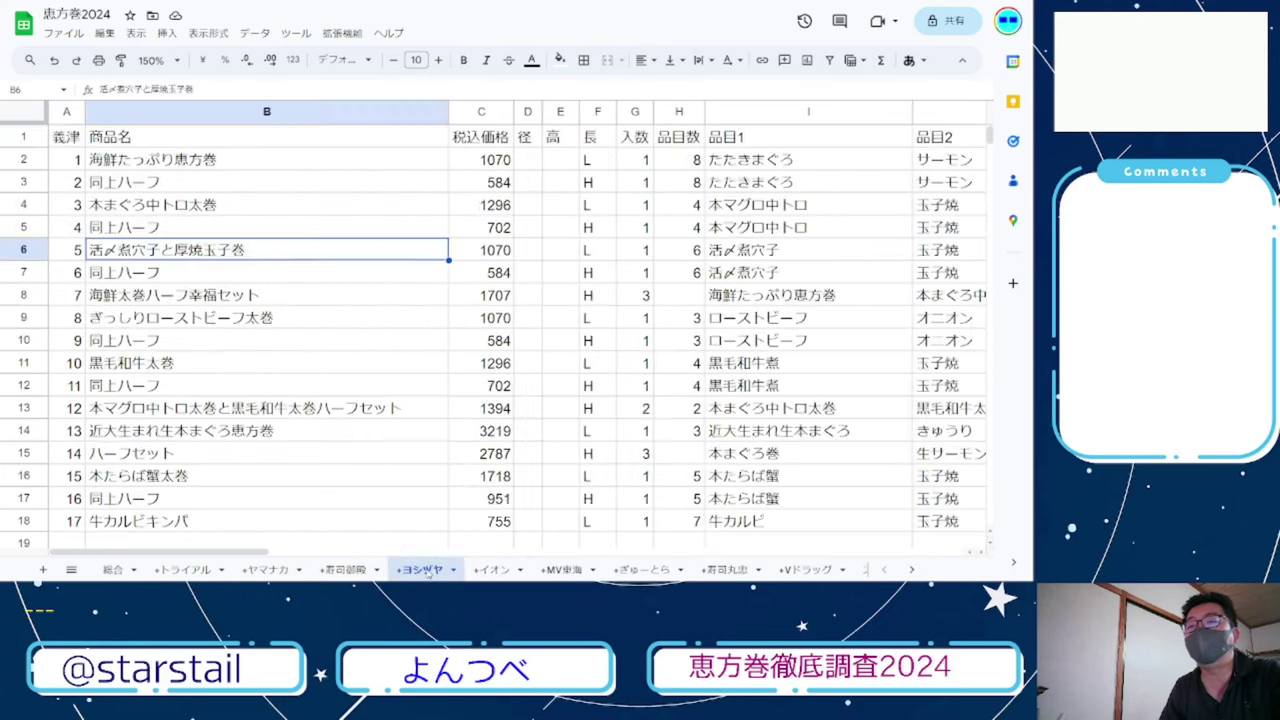
left_click(240, 278)
left_click(240, 252)
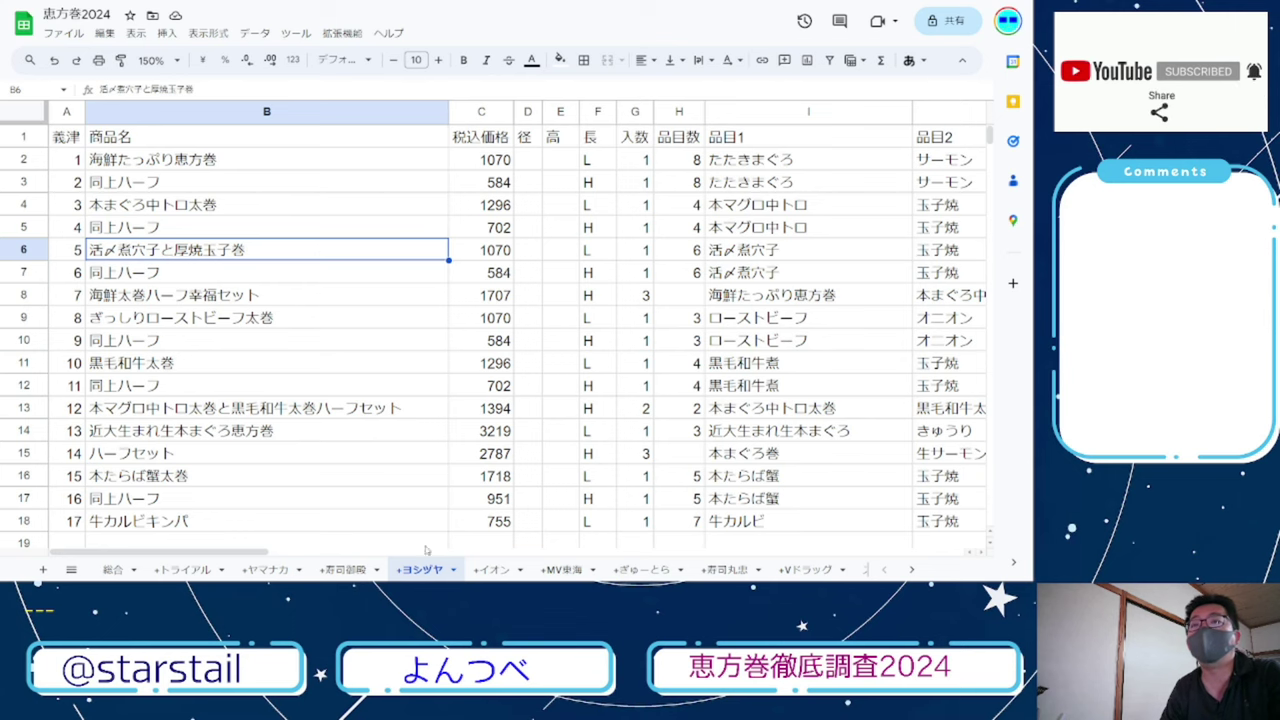
key("alt+Tab")
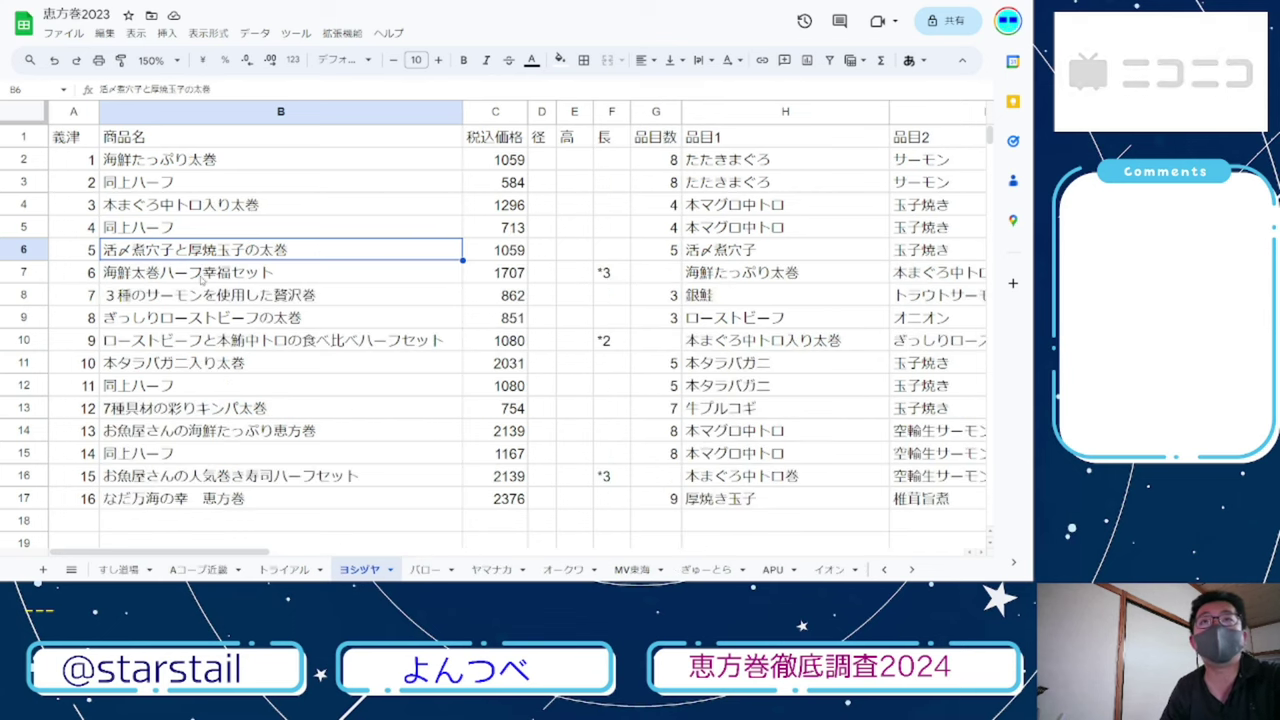
- Compare the 海鮮太巻ハーフ幸福セット row between the 2023 and 2024 ヨシヅヤ sheets
key("Down")
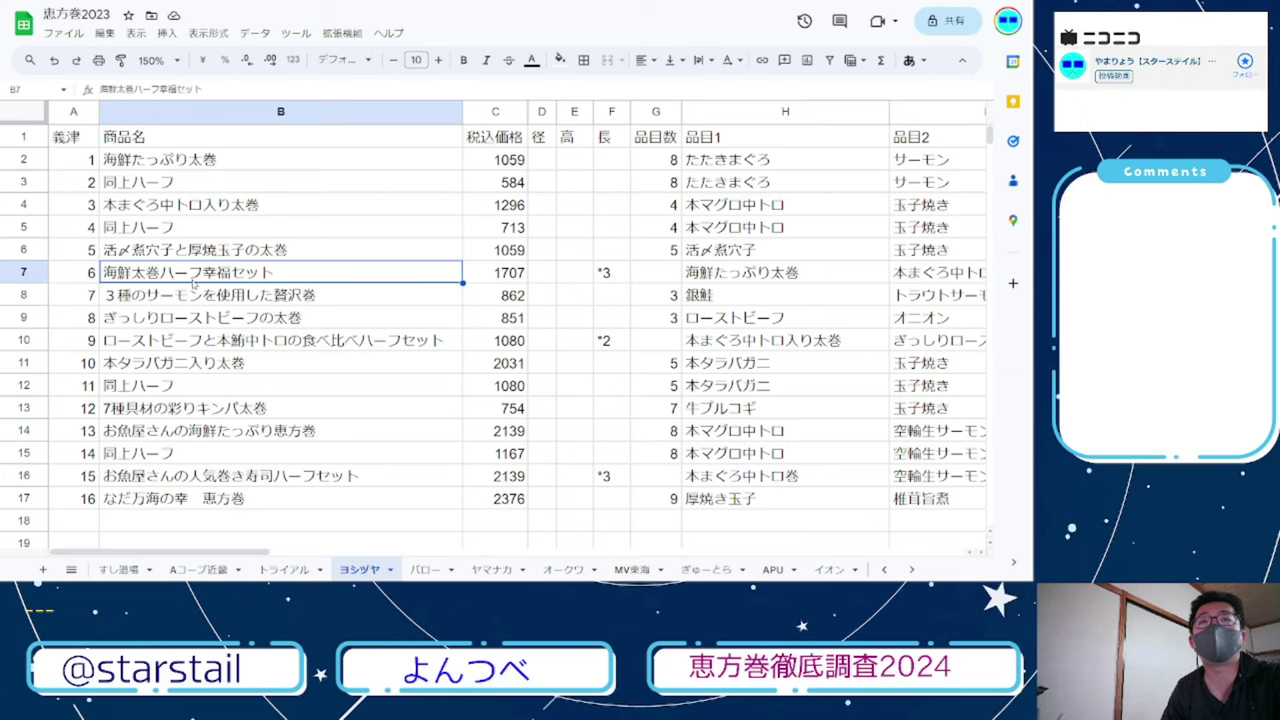
key("alt+Tab")
key("Down")
key("Down")
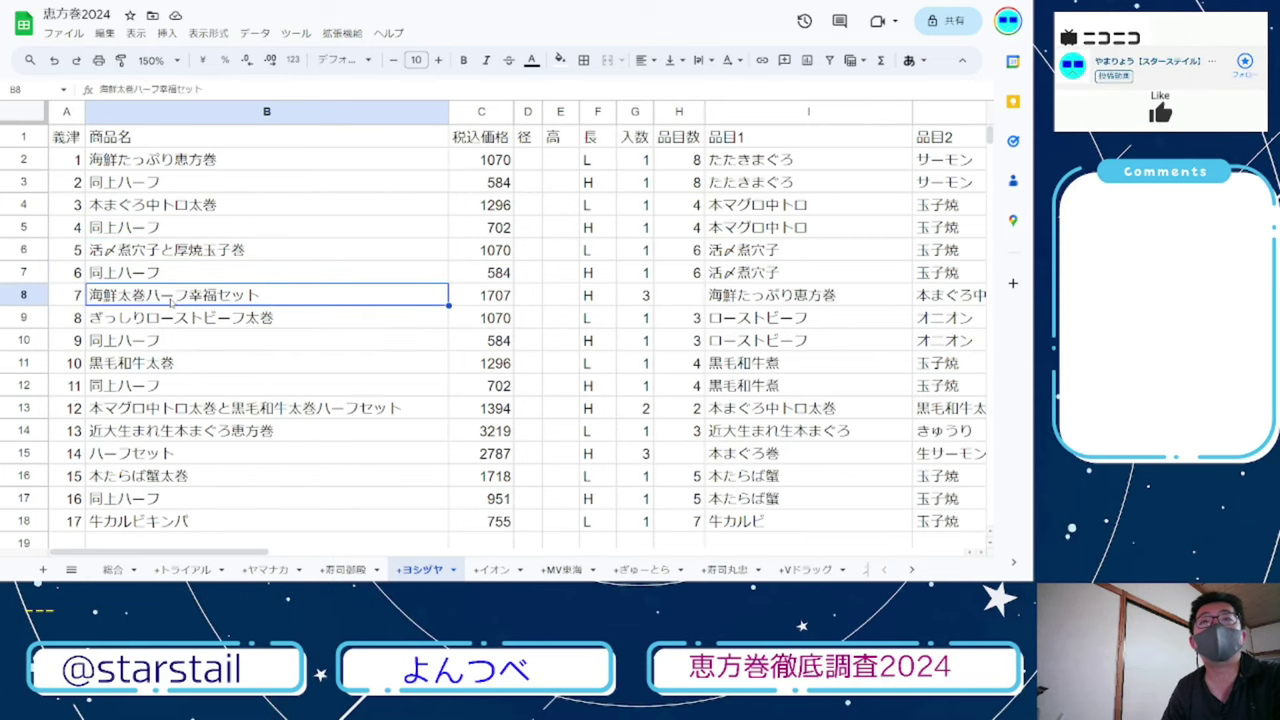
key("alt+Tab")
key("alt+Tab")
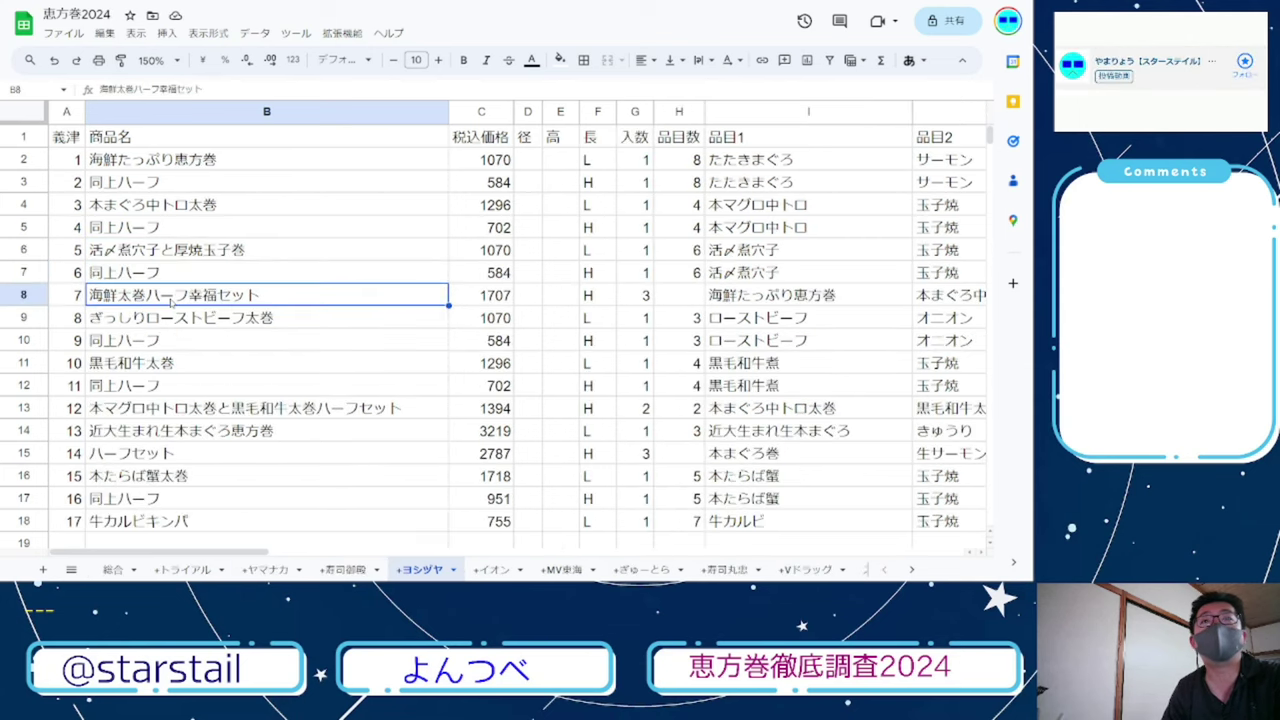
key("alt+Tab")
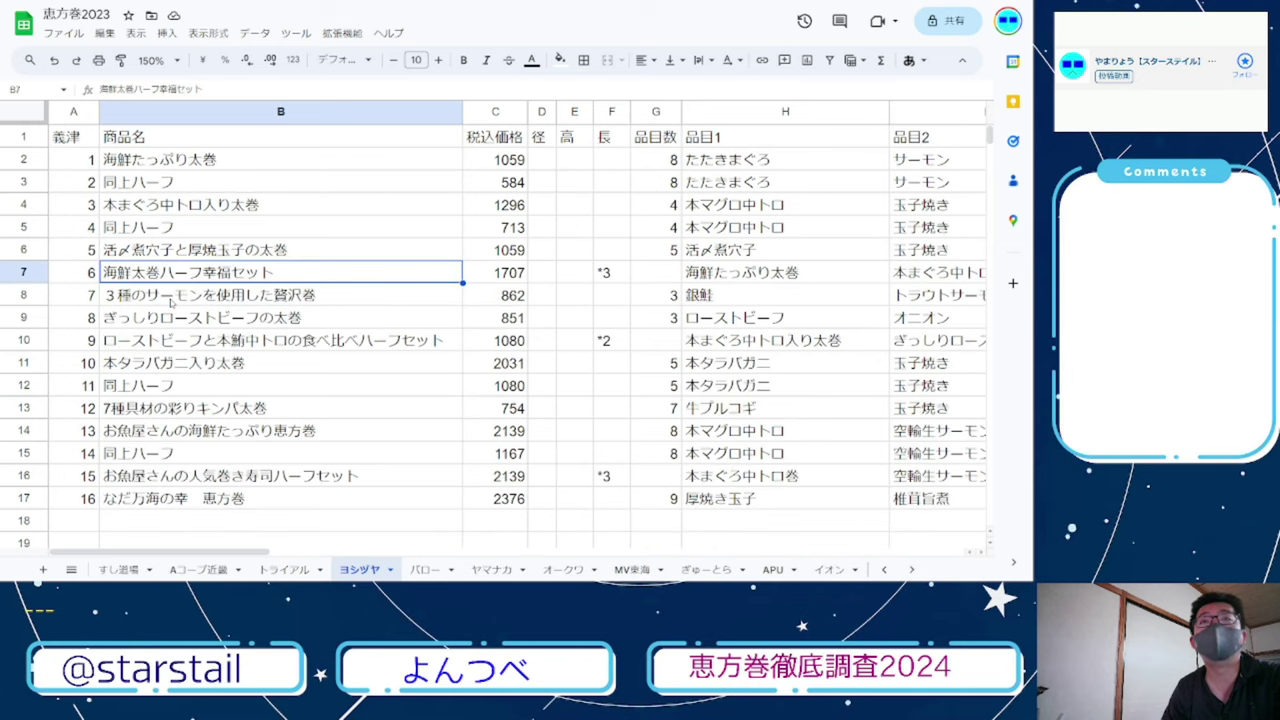
- Go back up to the 活〆煮穴子と厚焼玉子 roll in both the 2024 and 2023 ヨシヅヤ sheets
key("alt+Tab")
key("Up")
key("Up")
key("alt+Tab")
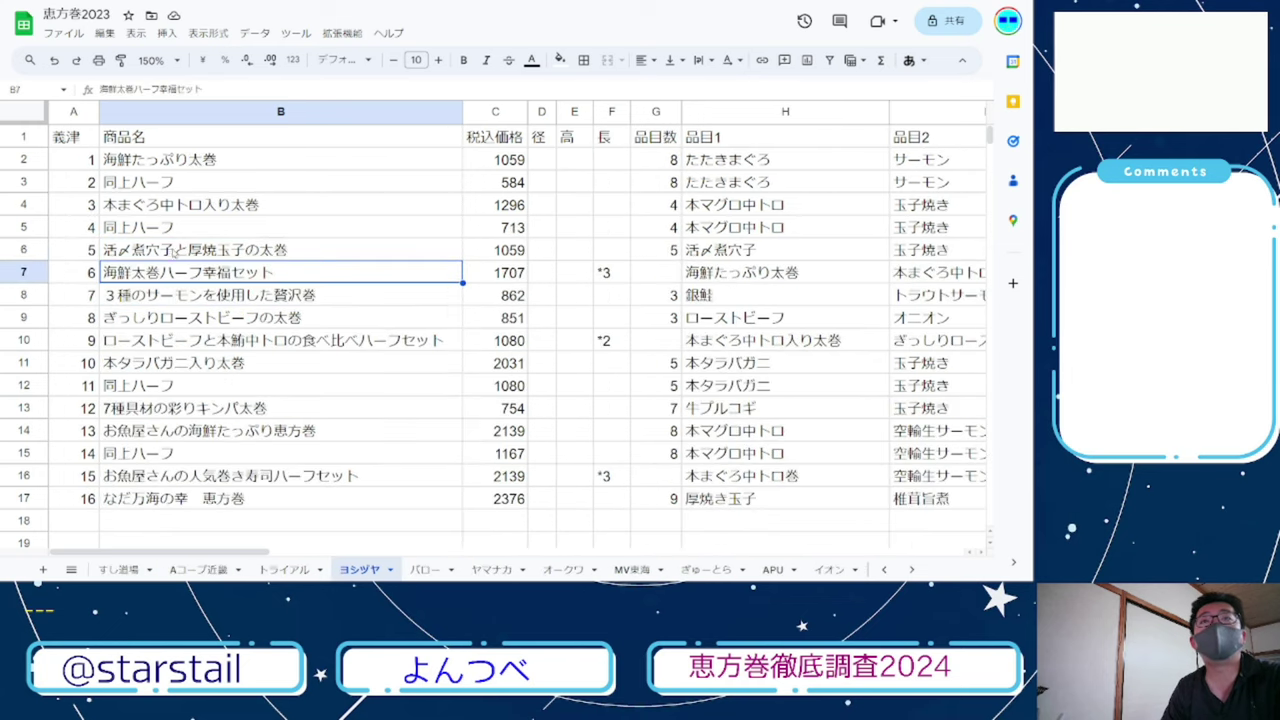
key("Up")
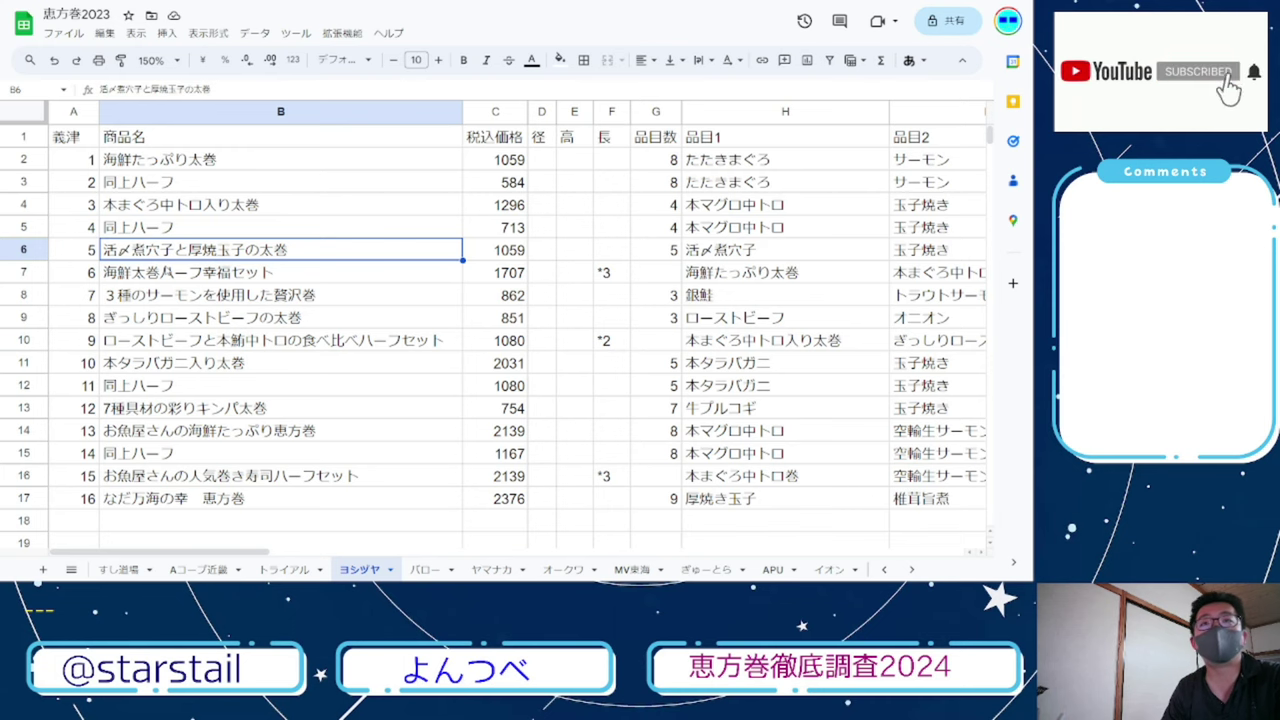
- In 恵方巻2024, examine the half-size anago roll, 海鮮太巻ハーフ幸福セット and 黒毛和牛太巻 rows
key("alt+Tab")
left_click(157, 273)
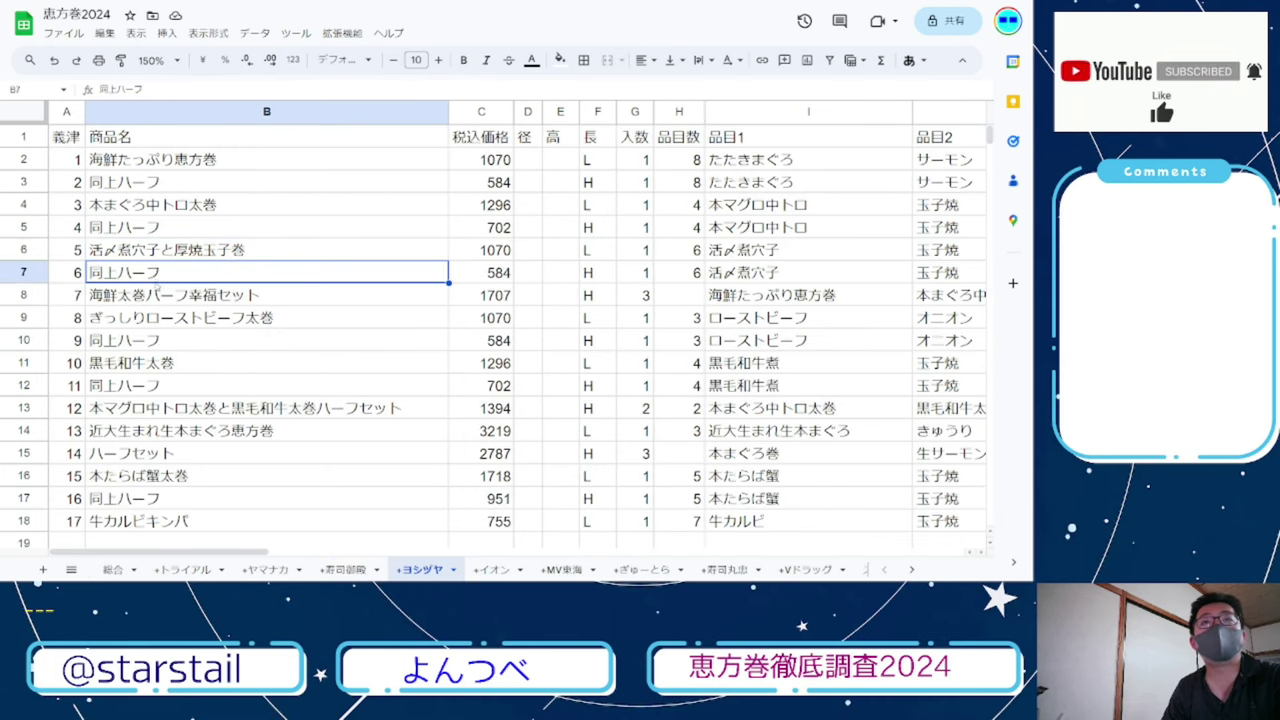
left_click(160, 297)
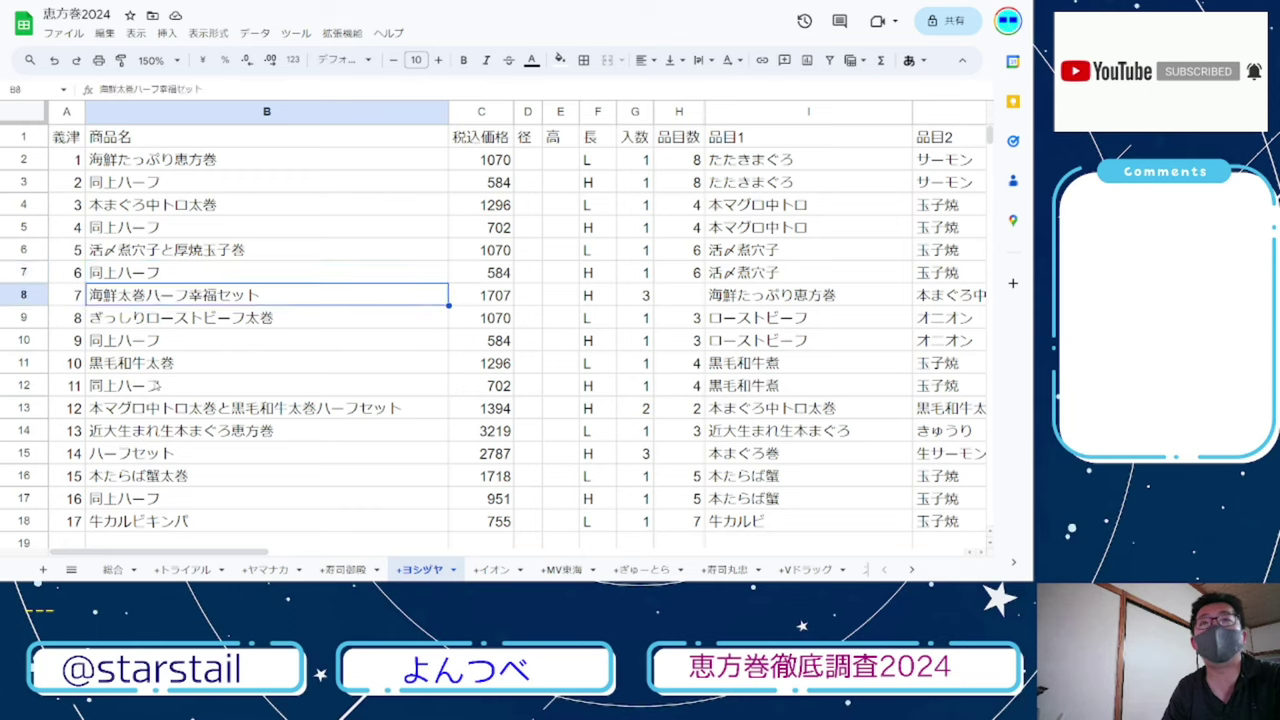
left_click(165, 366)
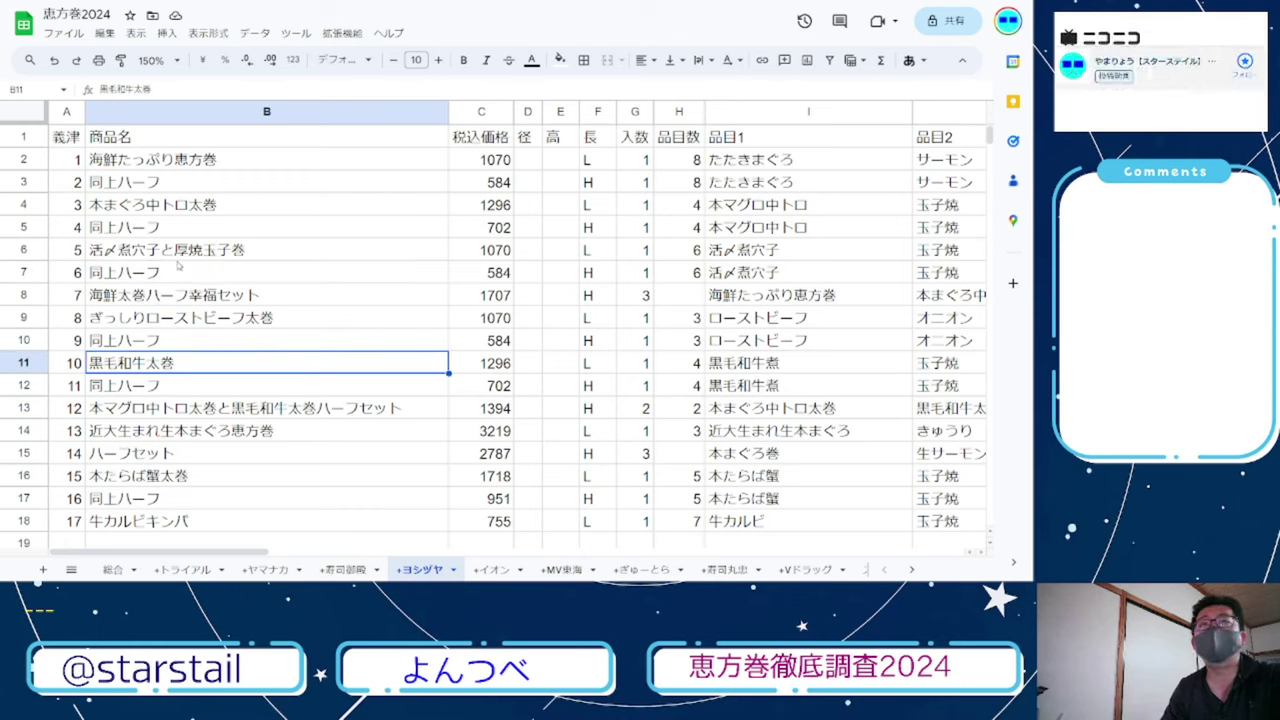
- Recheck the 2024 活〆煮穴子と厚焼玉子巻 row against the 恵方巻2023 list and return to 恵方巻2024
left_click(178, 252)
key("ctrl+Tab")
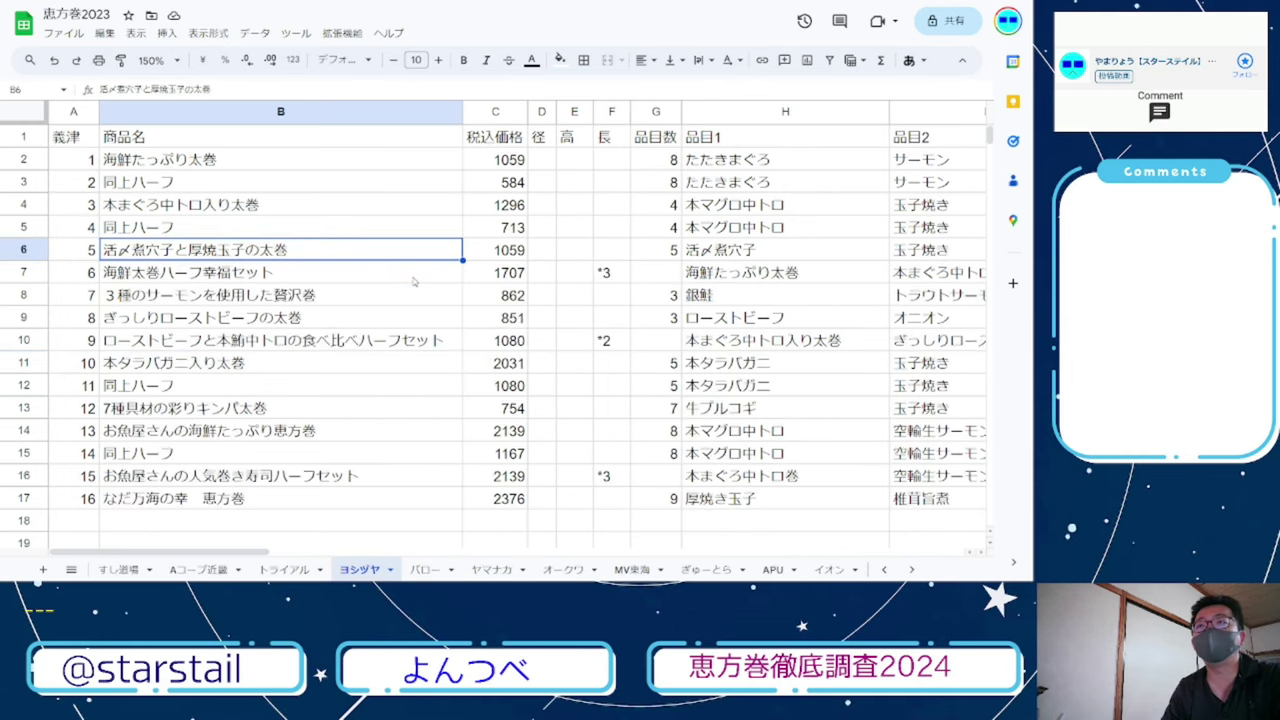
key("ctrl+Tab")
- Examine the 2024 half-roll prices from the anago half down, and highlight the 黒毛和牛 half-roll row 12
left_click(488, 274)
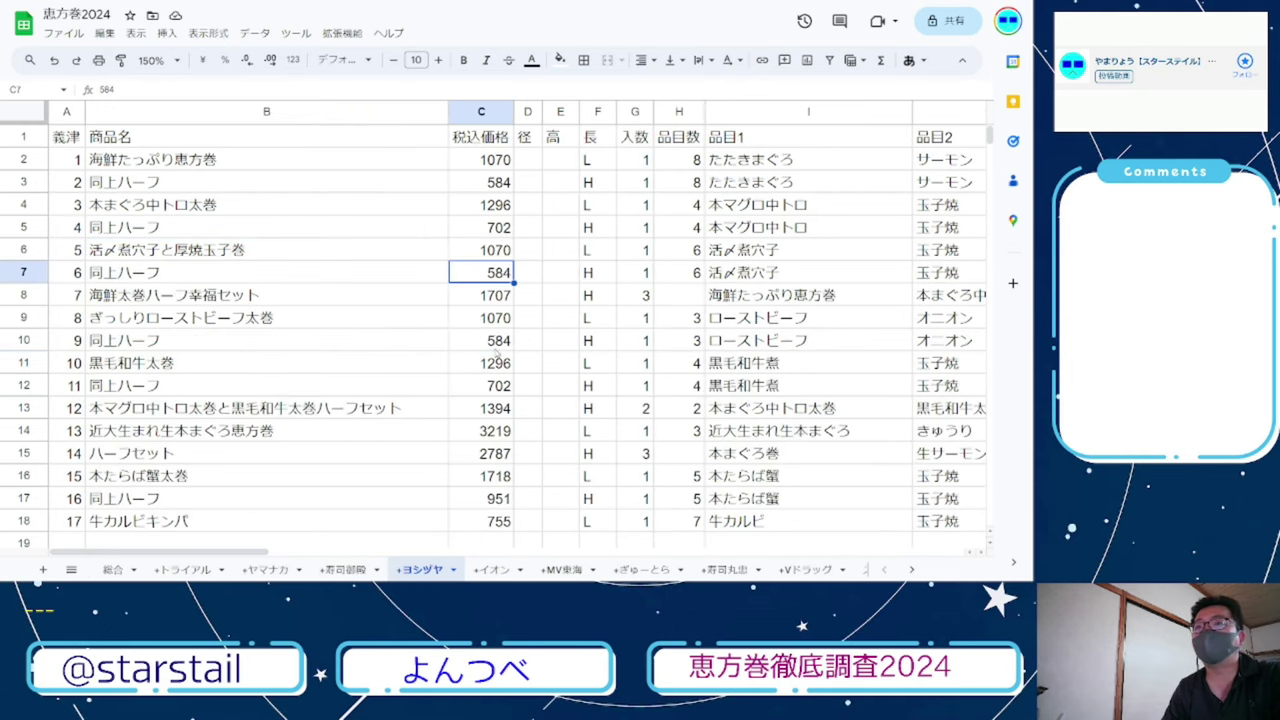
key("Down")
key("Down")
key("Down")
left_click(500, 394)
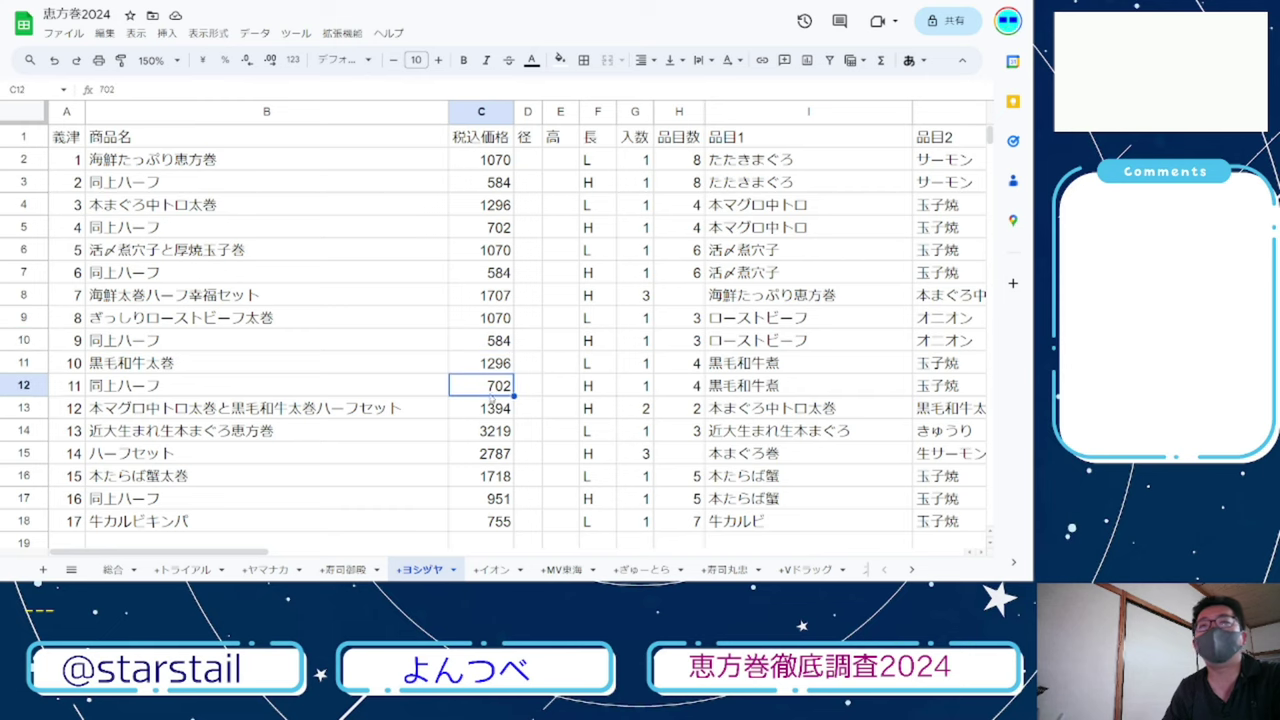
left_click(30, 386)
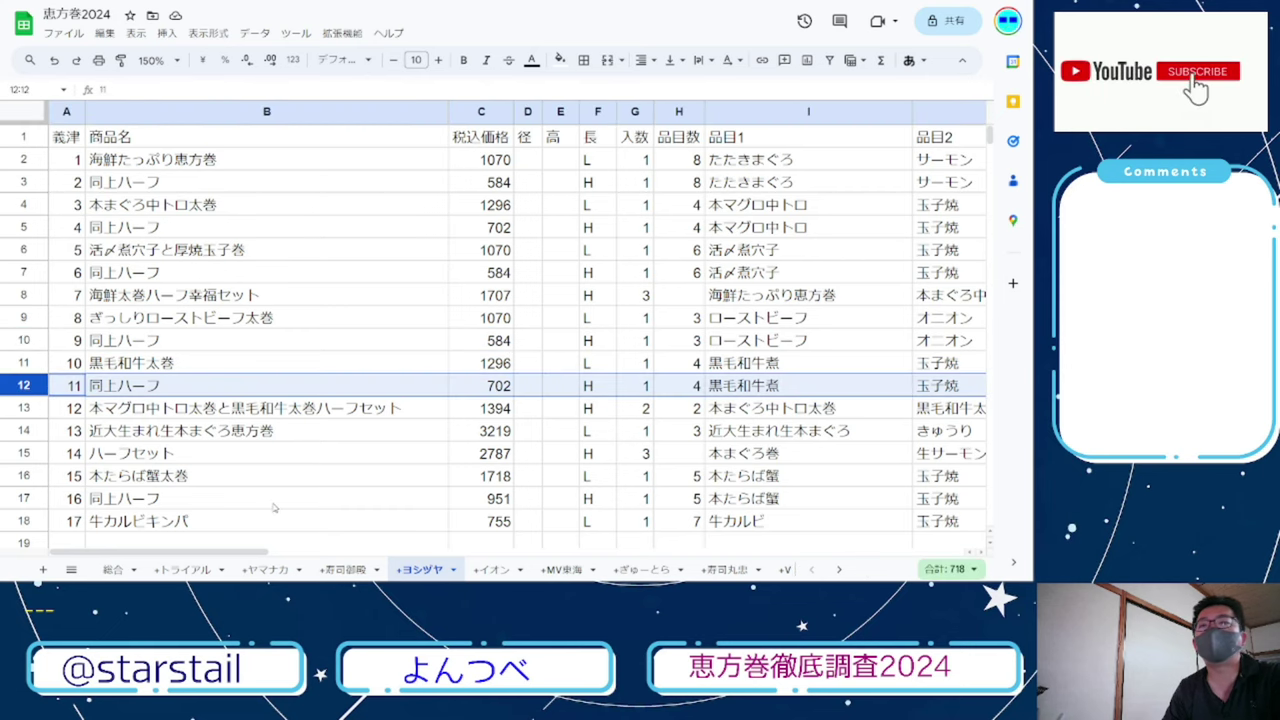
- Look over the remaining 2024 ヨシヅヤ products and highlight the 近大生まれ生本まぐろ恵方巻 row
scroll(294, 440, "down", 2)
scroll(294, 440, "up", 2)
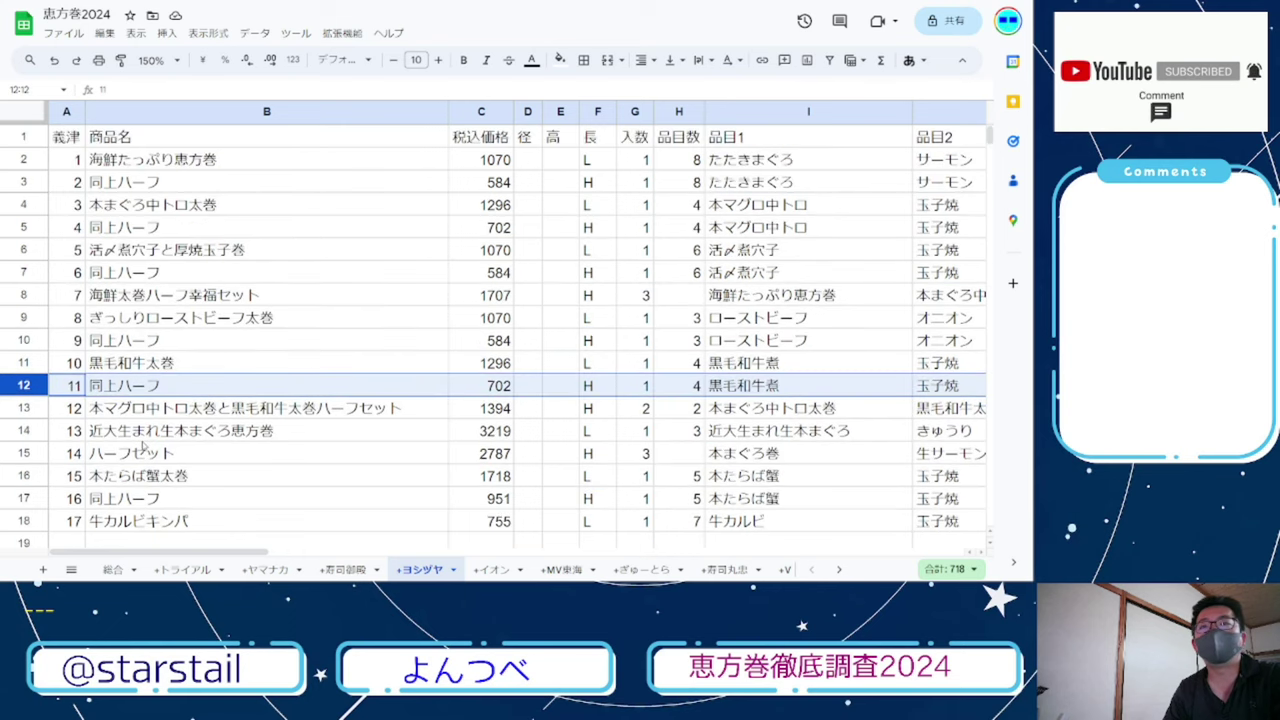
scroll(143, 446, "down", 1)
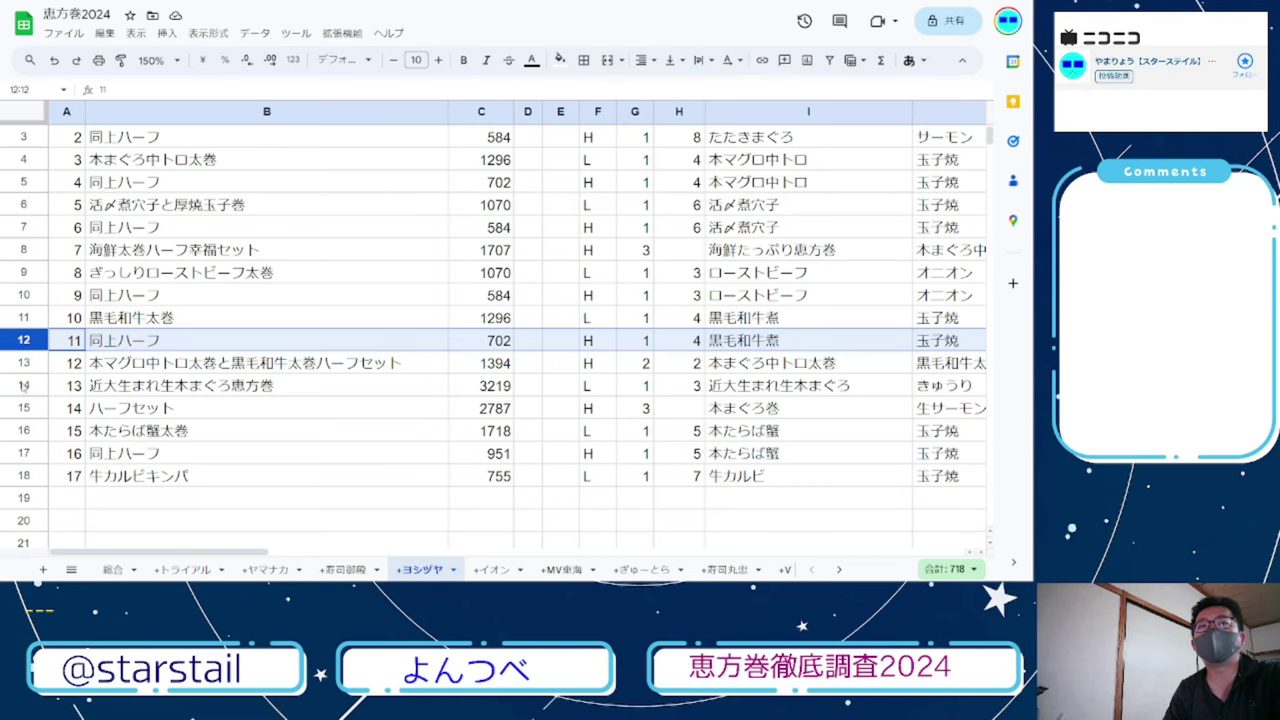
left_click(25, 384)
- In 恵方巻2023, examine the ローストビーフと本鮪中トロの食べ比べハーフセット and お魚屋さんの海鮮たっぷり恵方巻 rows, and return to 恵方巻2024
key("ctrl+Tab")
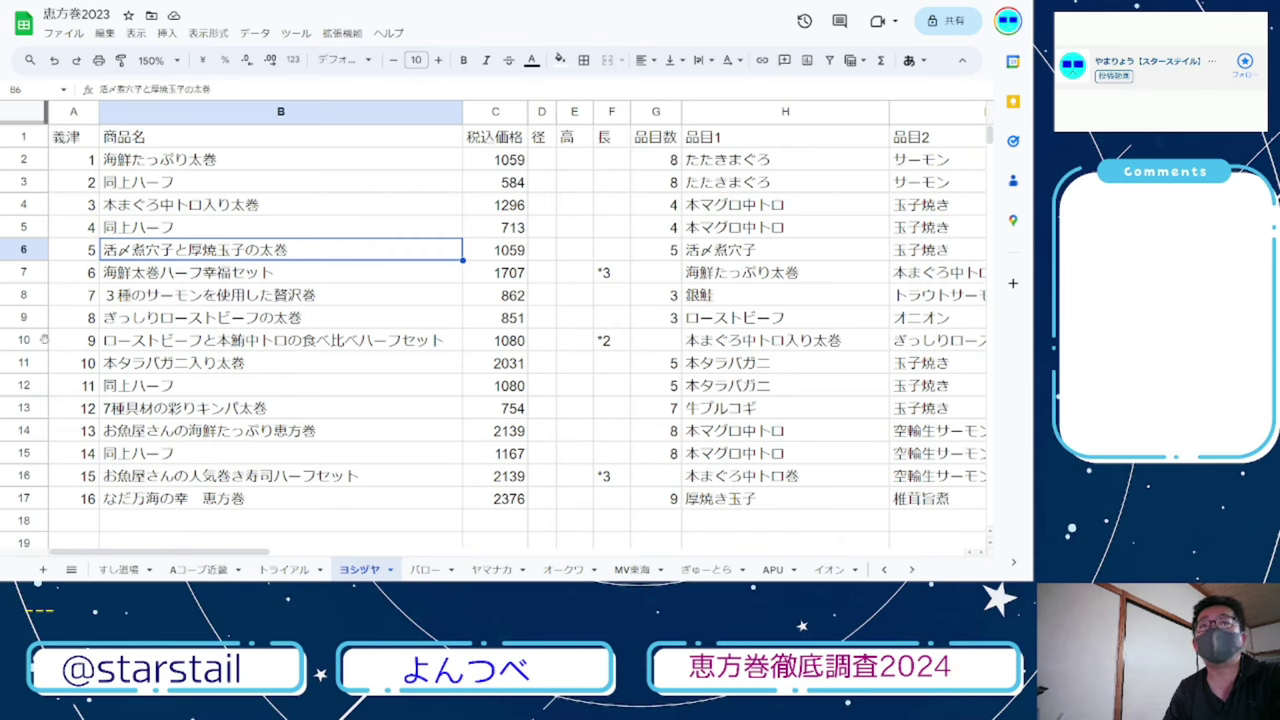
left_click(37, 341)
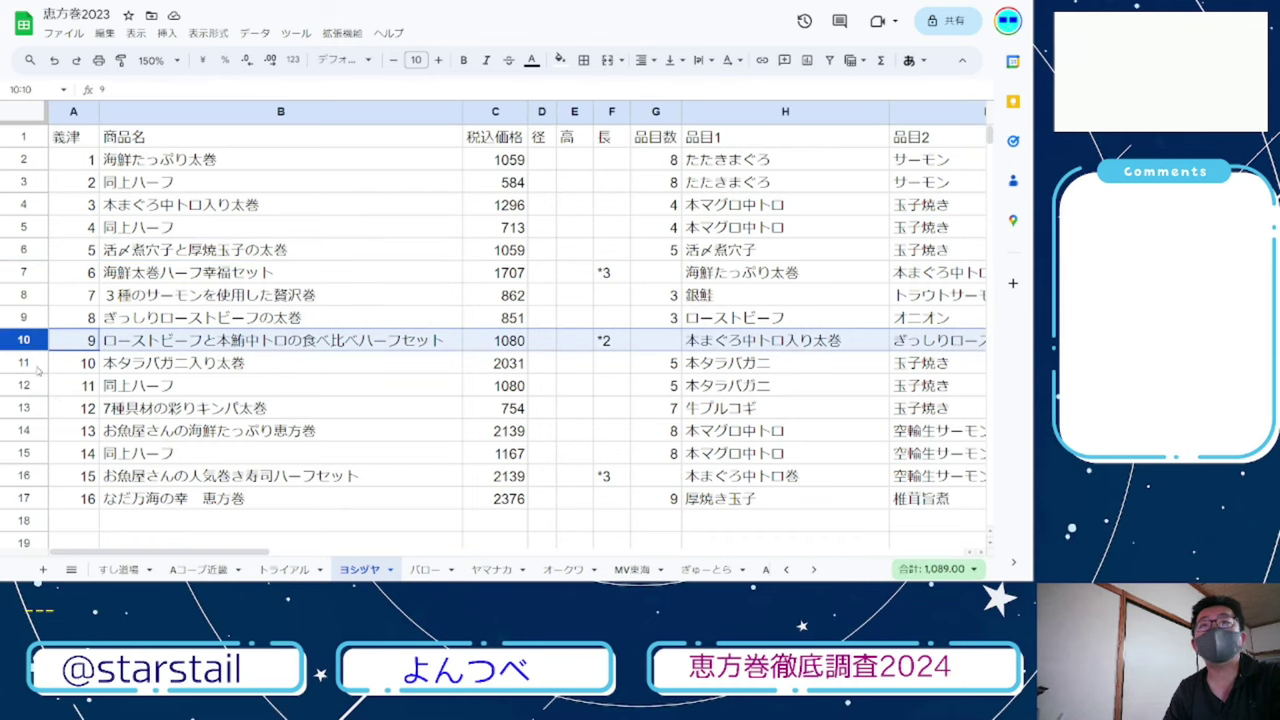
left_click(33, 430)
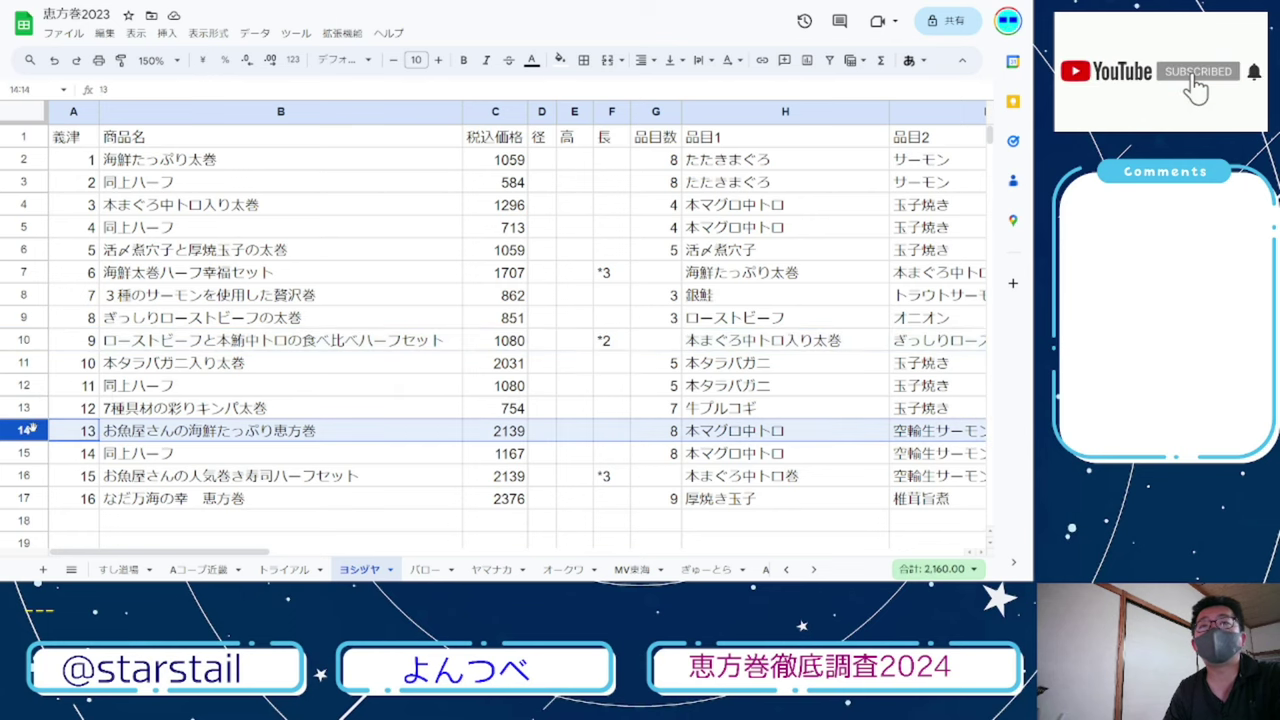
key("ctrl+Tab")
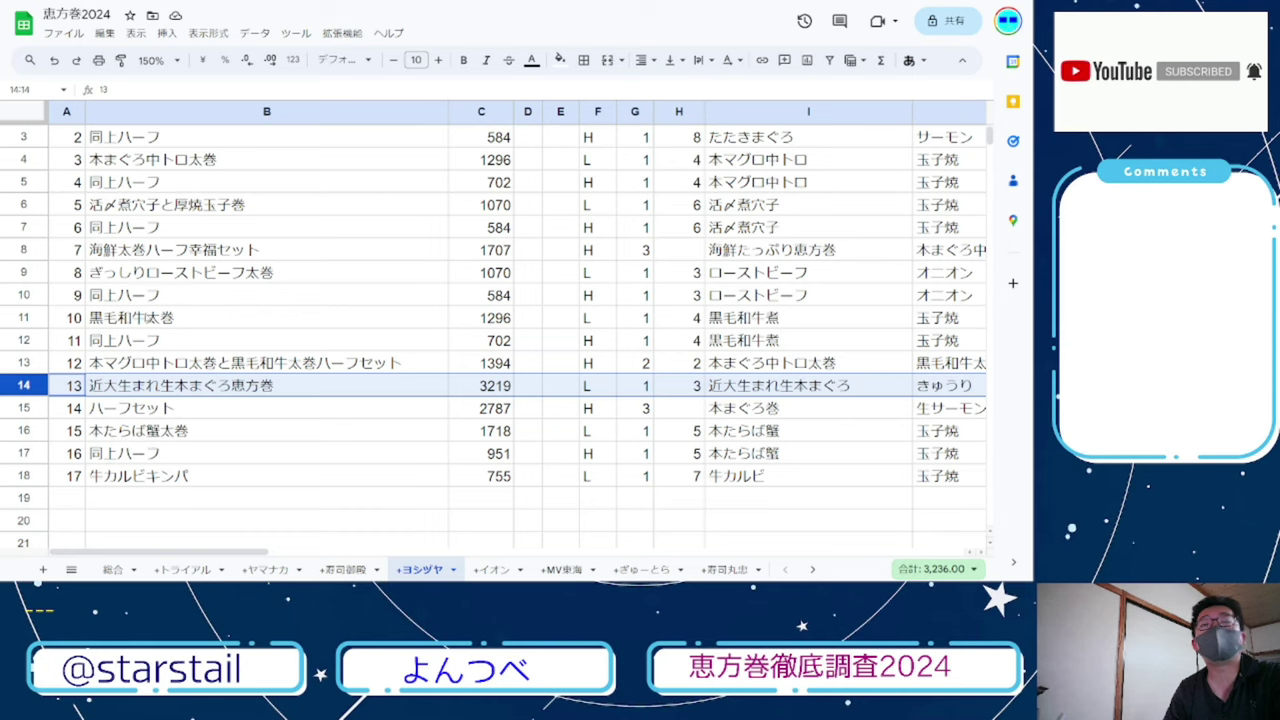
- Examine the 2024 rows 本マグロ中トロ太巻と黒毛和牛太巻ハーフセット and 近大生まれ生本まぐろ恵方巻
left_click(155, 366)
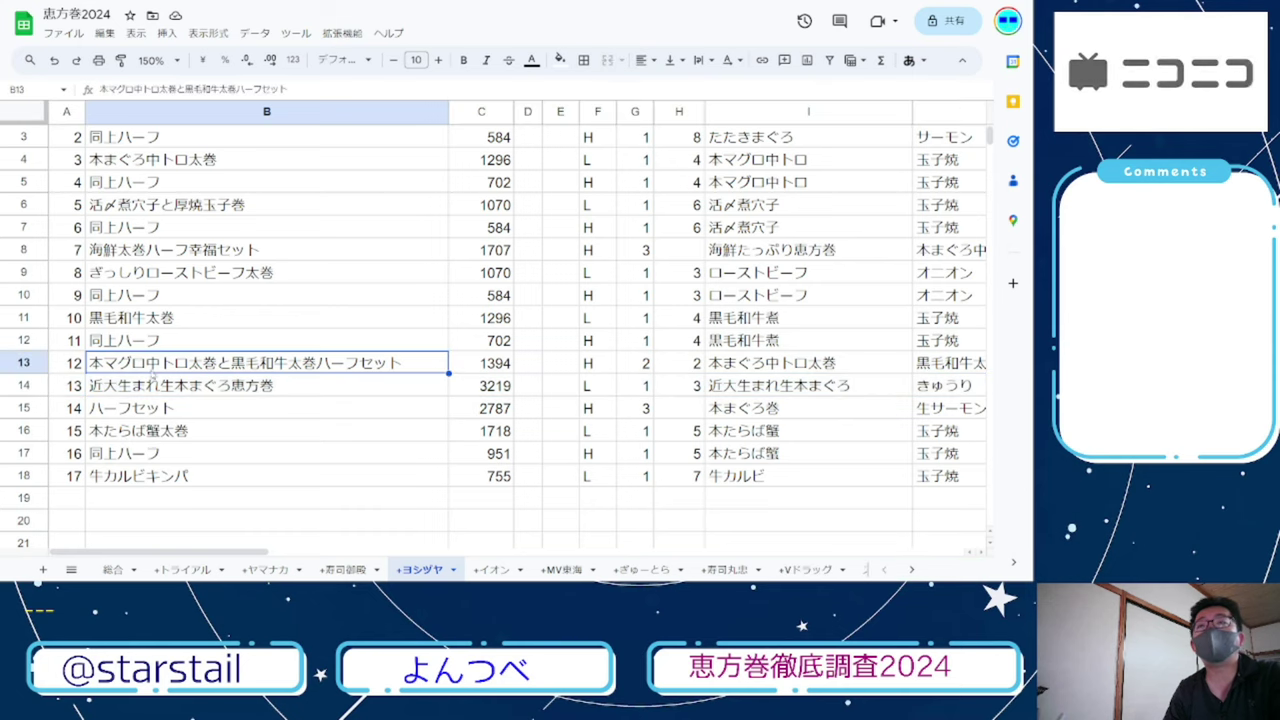
left_click(20, 386)
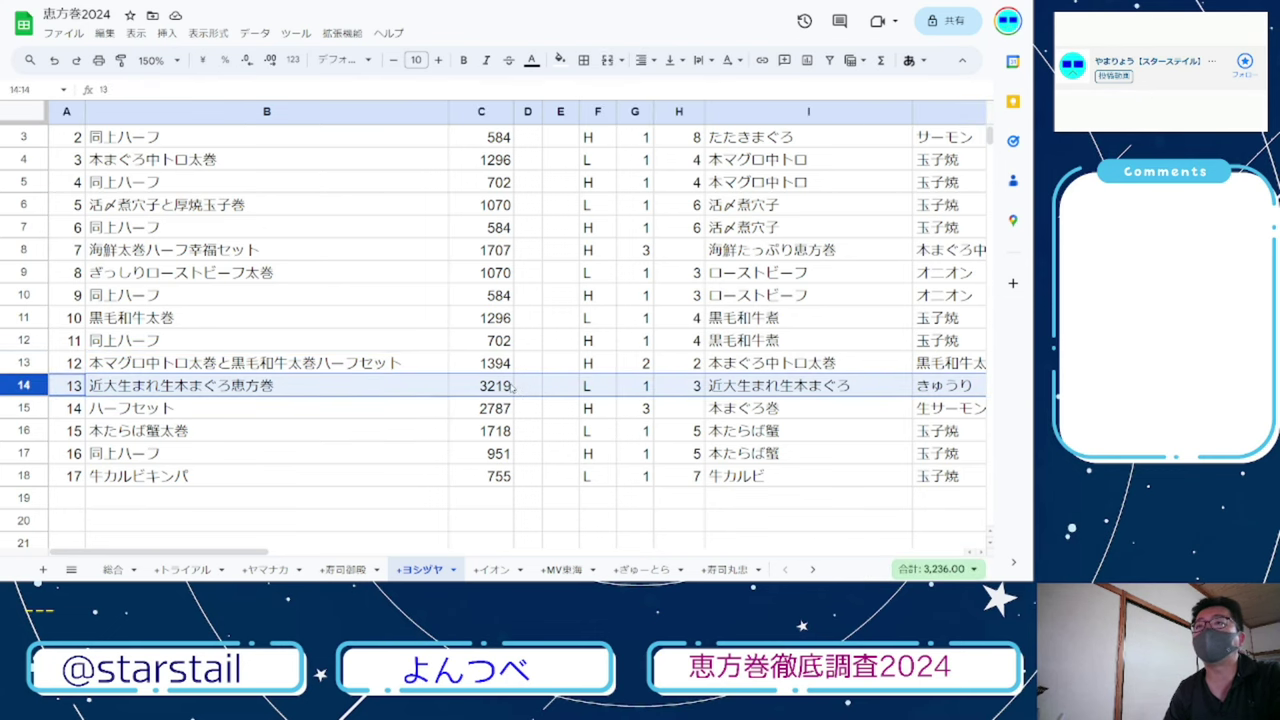
scroll(513, 386, "up", 1)
scroll(512, 391, "down", 1)
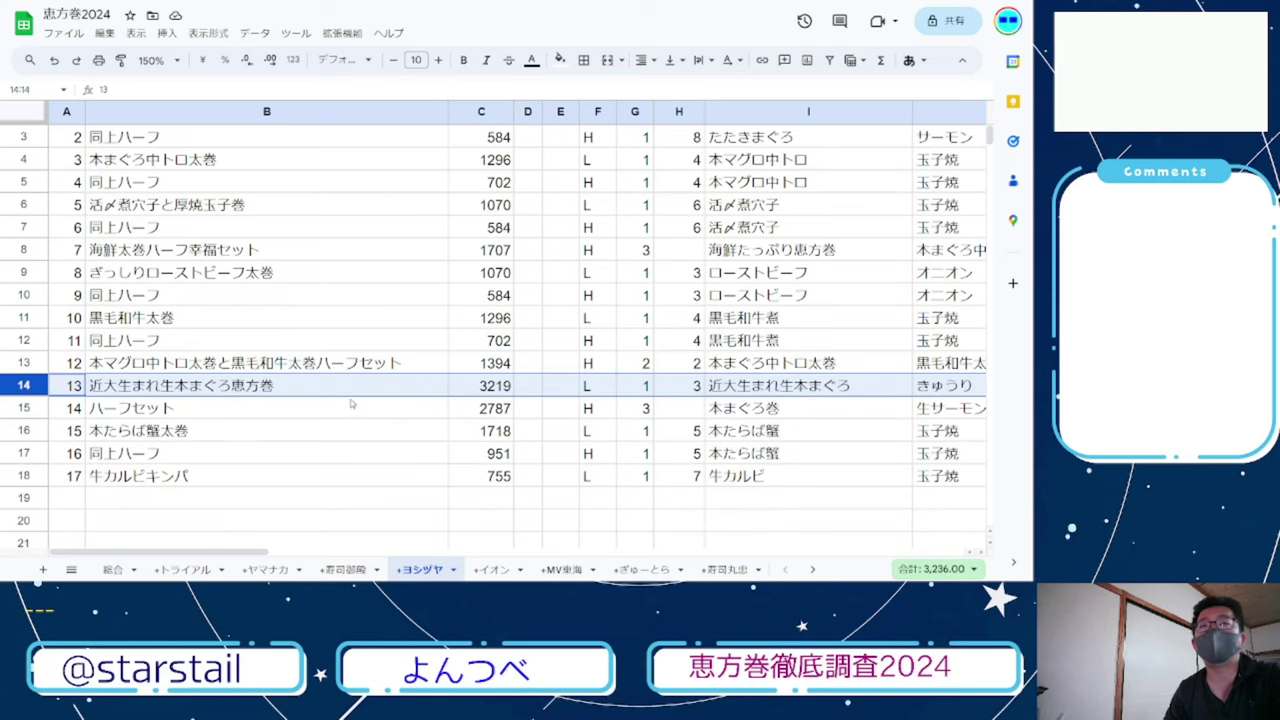
- In 恵方巻2023, highlight the お魚屋さんの人気巻き寿司ハーフセット and なだ万海の幸 恵方巻 rows together
key("ctrl+Tab")
scroll(170, 455, "down", 1)
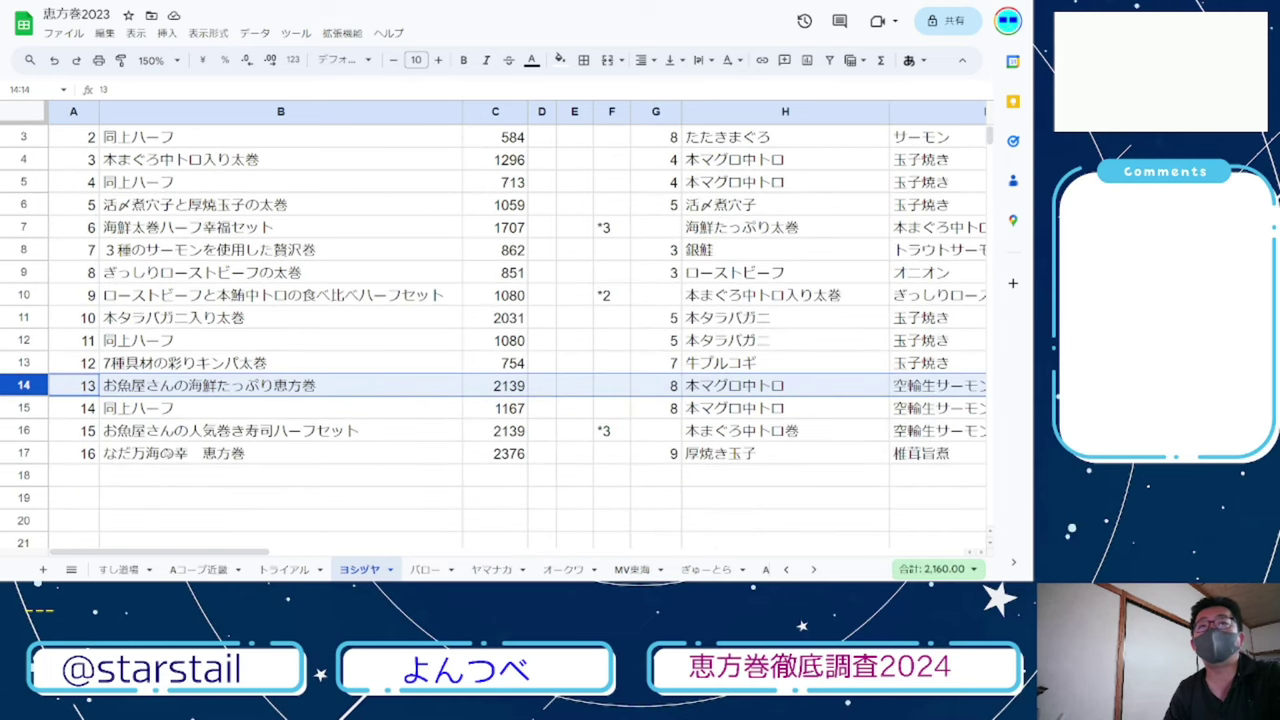
left_click(25, 453)
key("shift+Up")
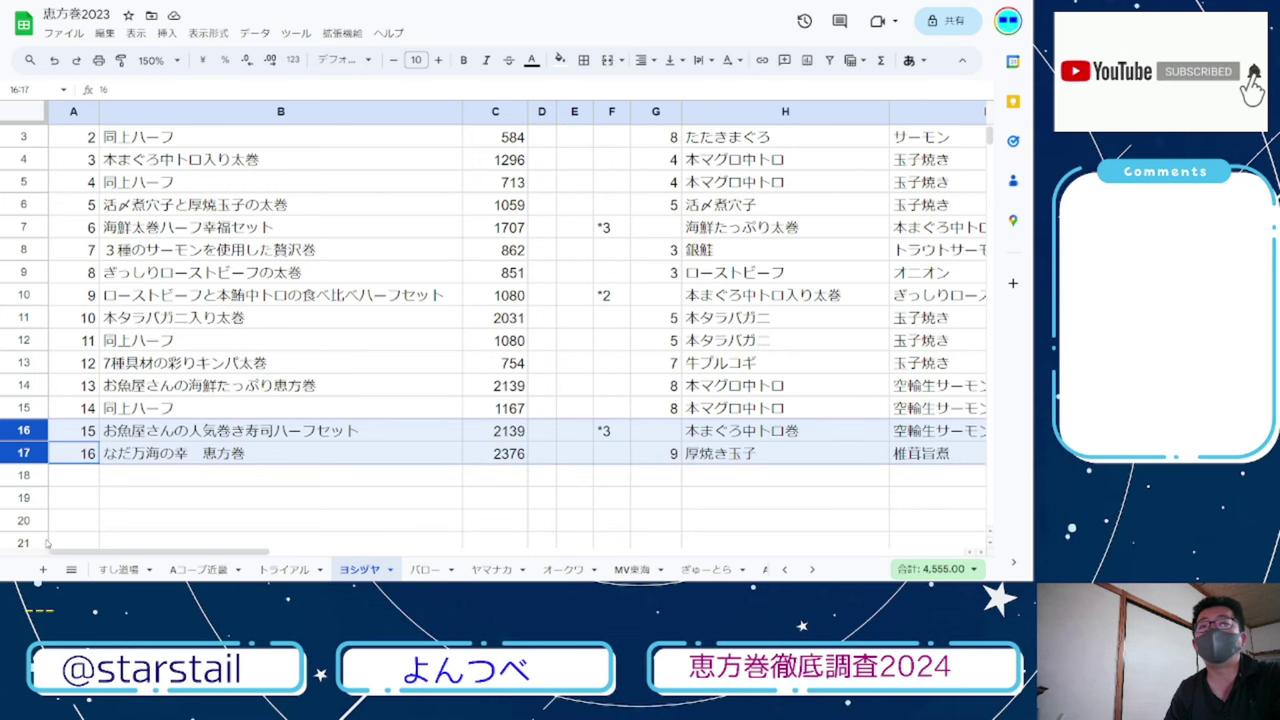
- Back in 恵方巻2024, examine the 牛カルビキンパ row and the price of 本たらば蟹太巻
key("ctrl+Tab")
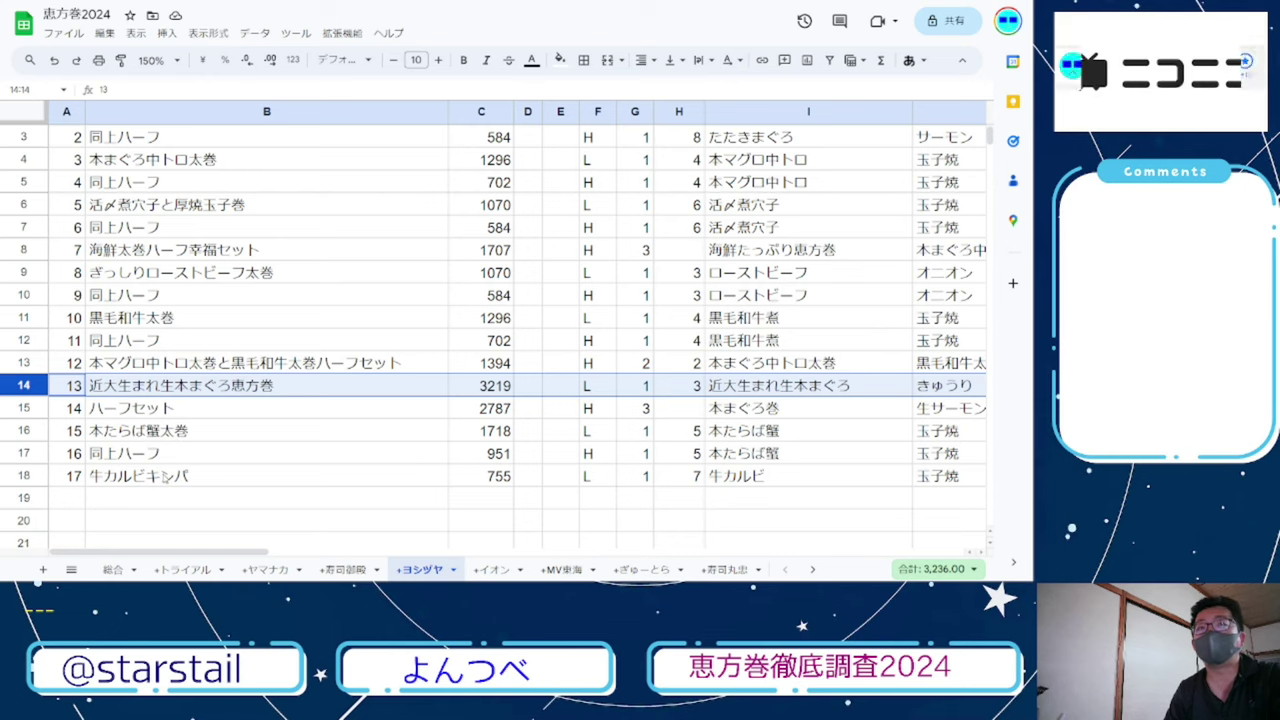
left_click(165, 478)
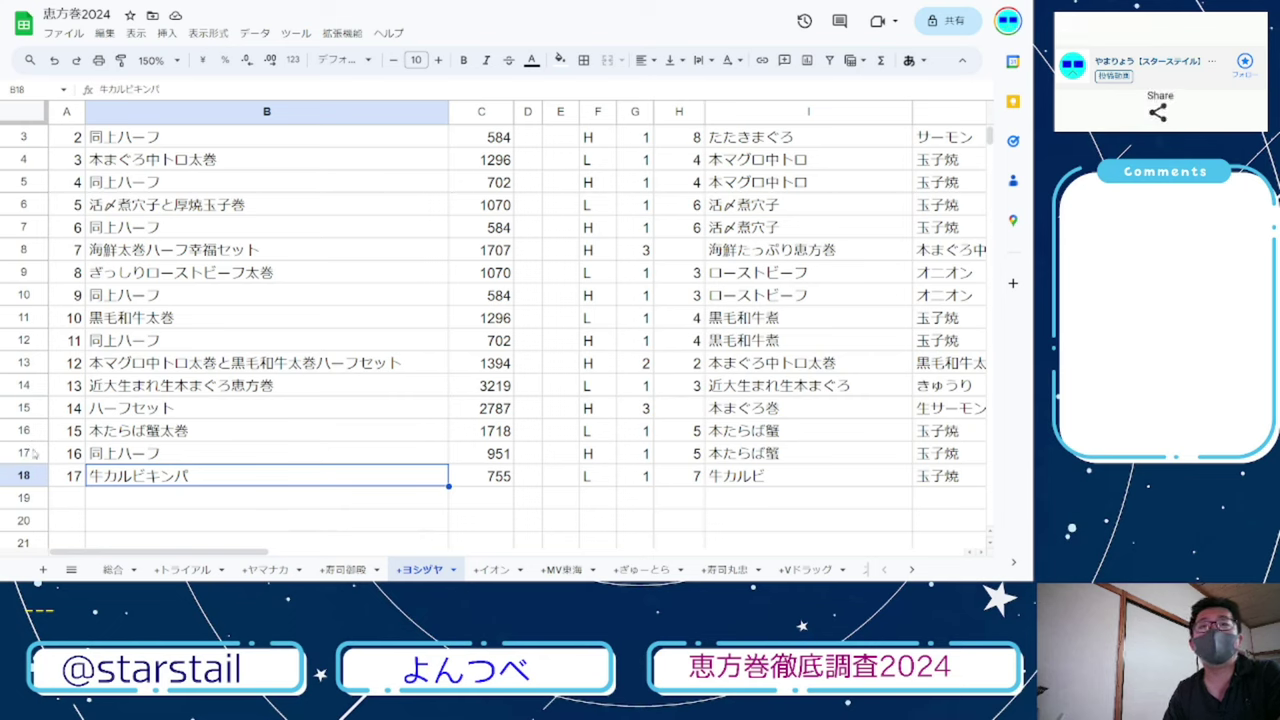
left_click(33, 482)
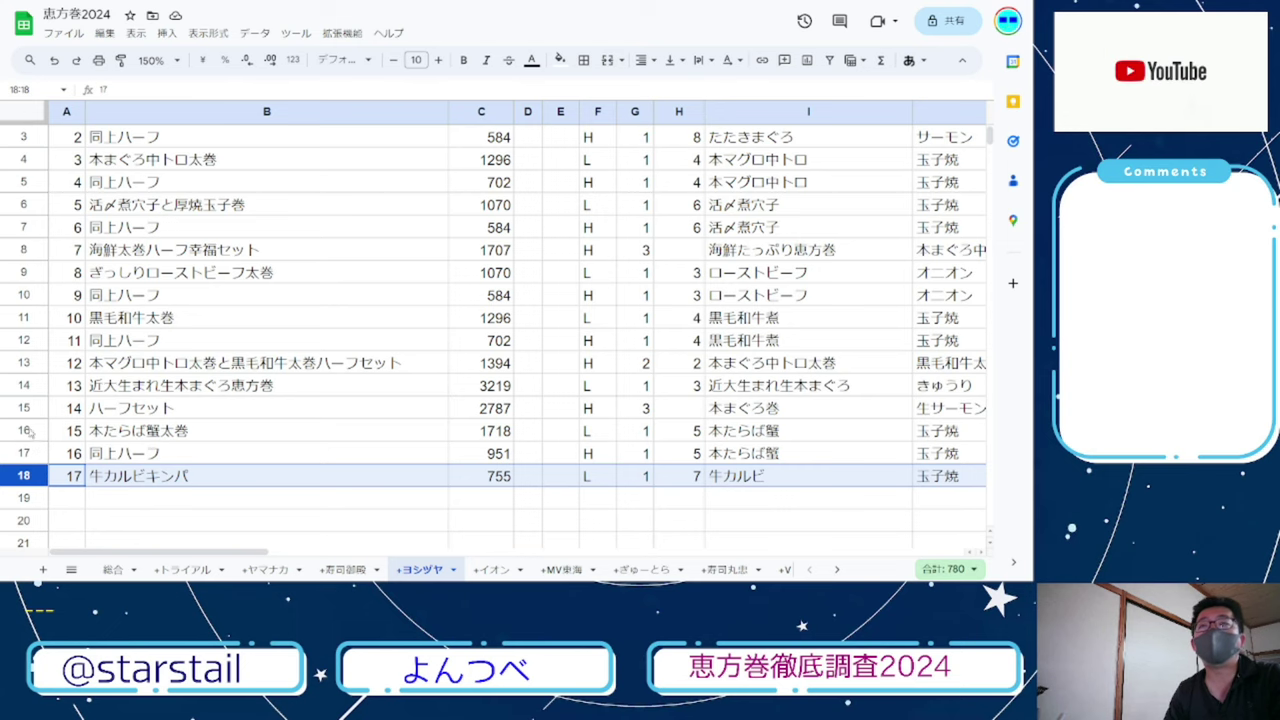
left_click(28, 430)
left_click(502, 431)
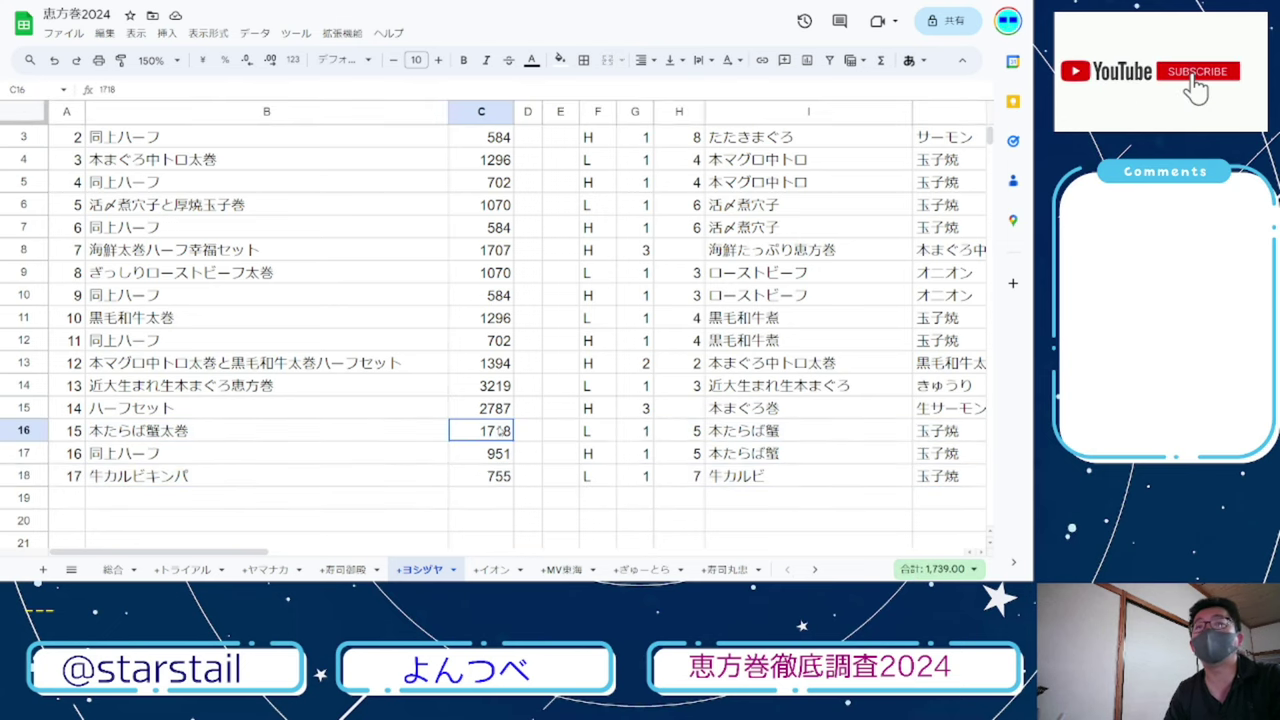
- Check the 2023 ヨシヅヤ list once more, and look through the whole 2024 ヨシヅヤ list down to its end
key("alt+Tab")
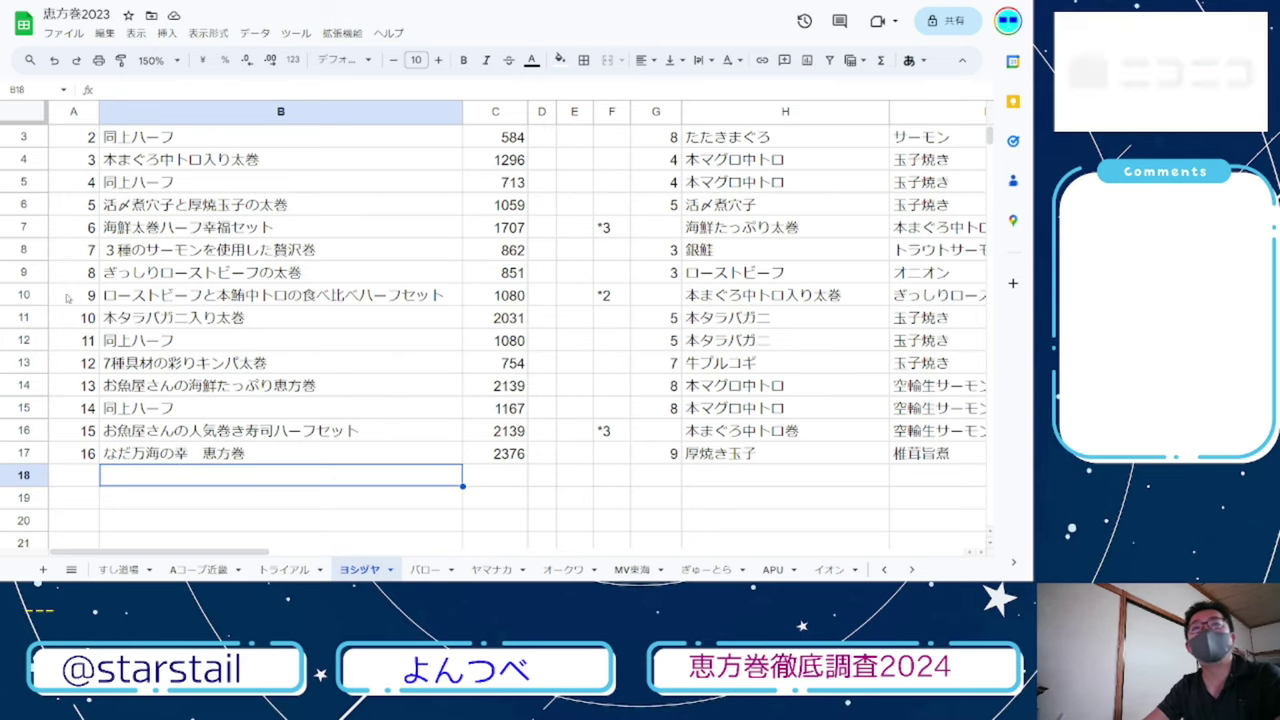
scroll(310, 273, "up", 1)
key("ctrl+Tab")
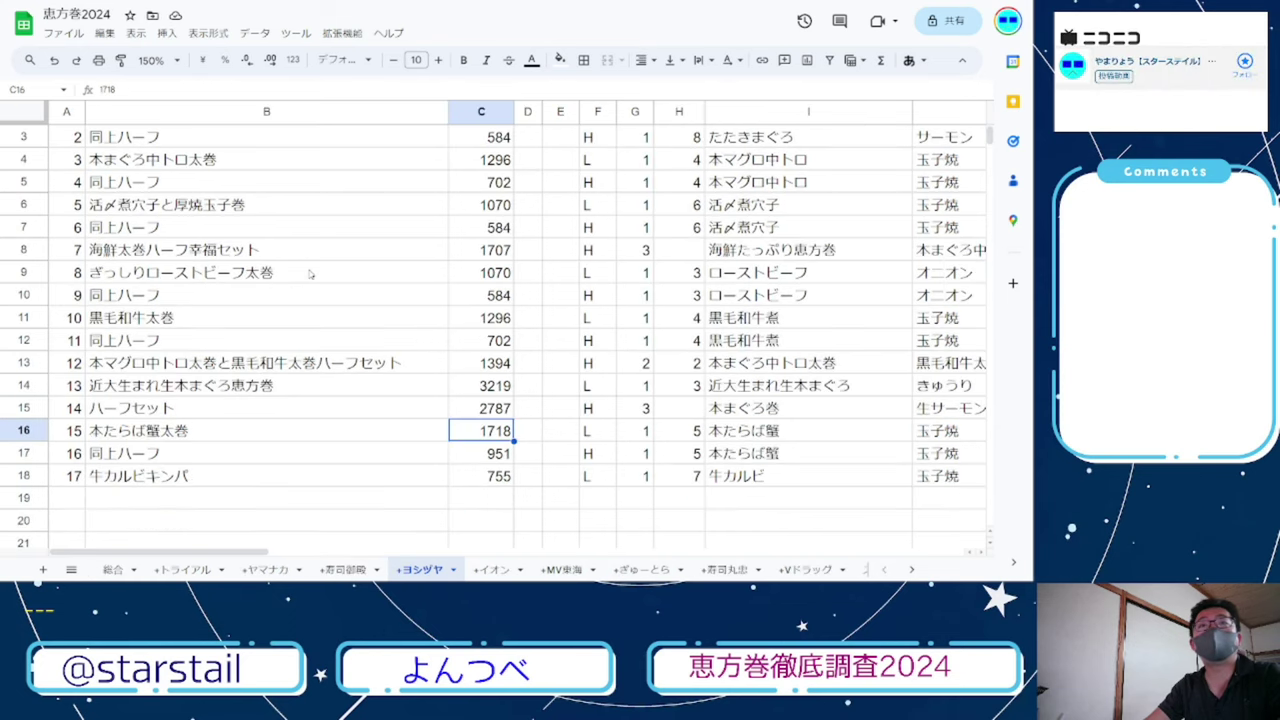
scroll(190, 355, "up", 1)
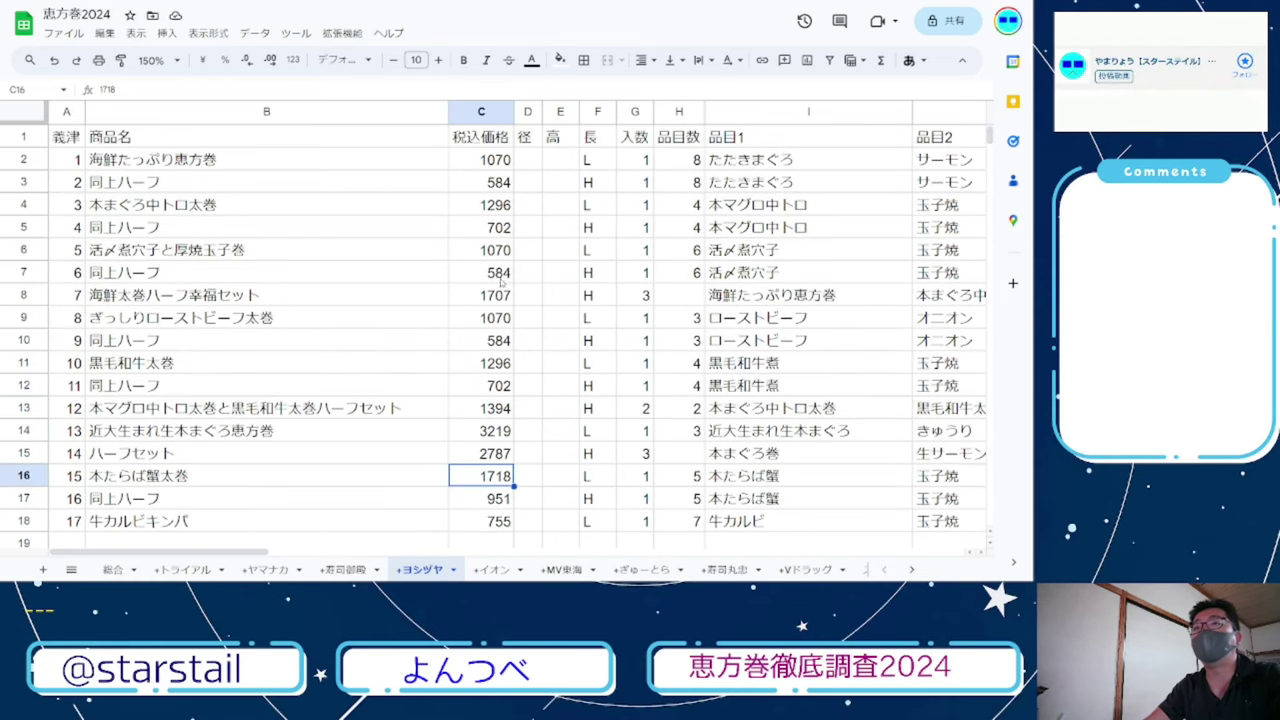
scroll(378, 445, "down", 5)
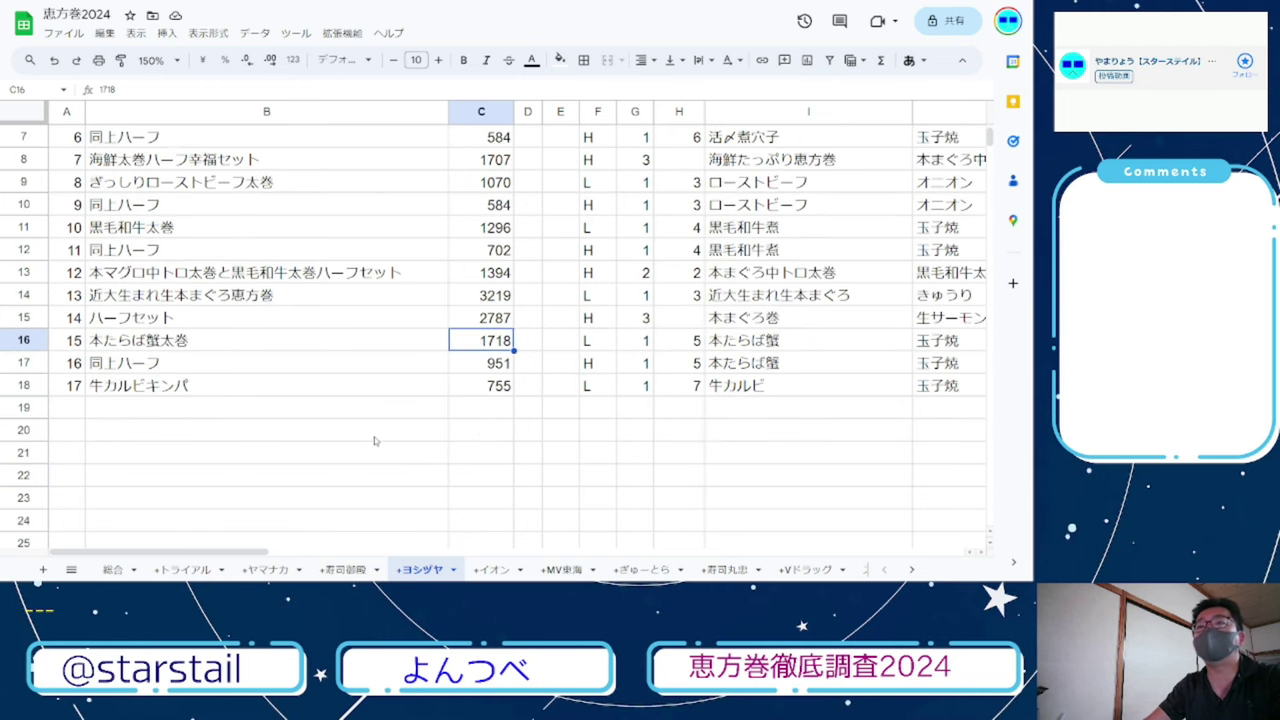
- Review the 2024 ヨシヅヤ product list again from its header row
scroll(374, 440, "up", 5)
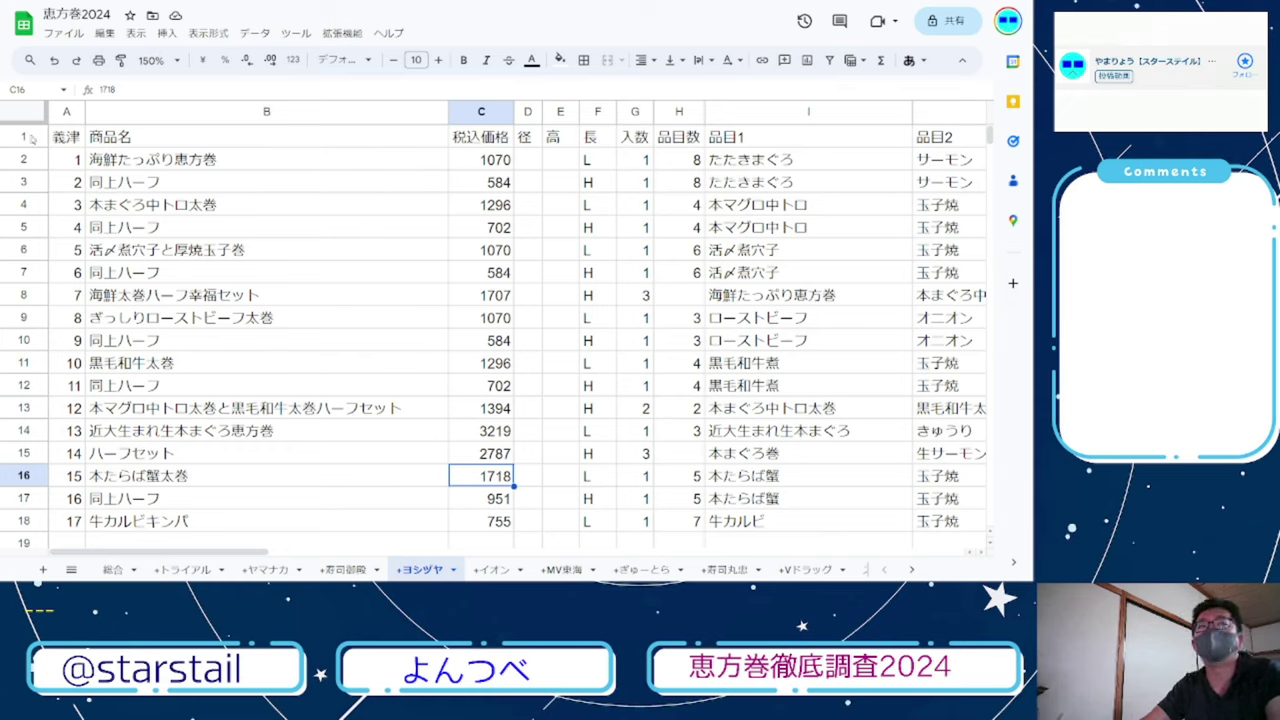
mouse_move(31, 138)
left_mouse_down()
mouse_move(25, 272)
mouse_move(21, 132)
left_mouse_up()
left_click(150, 140)
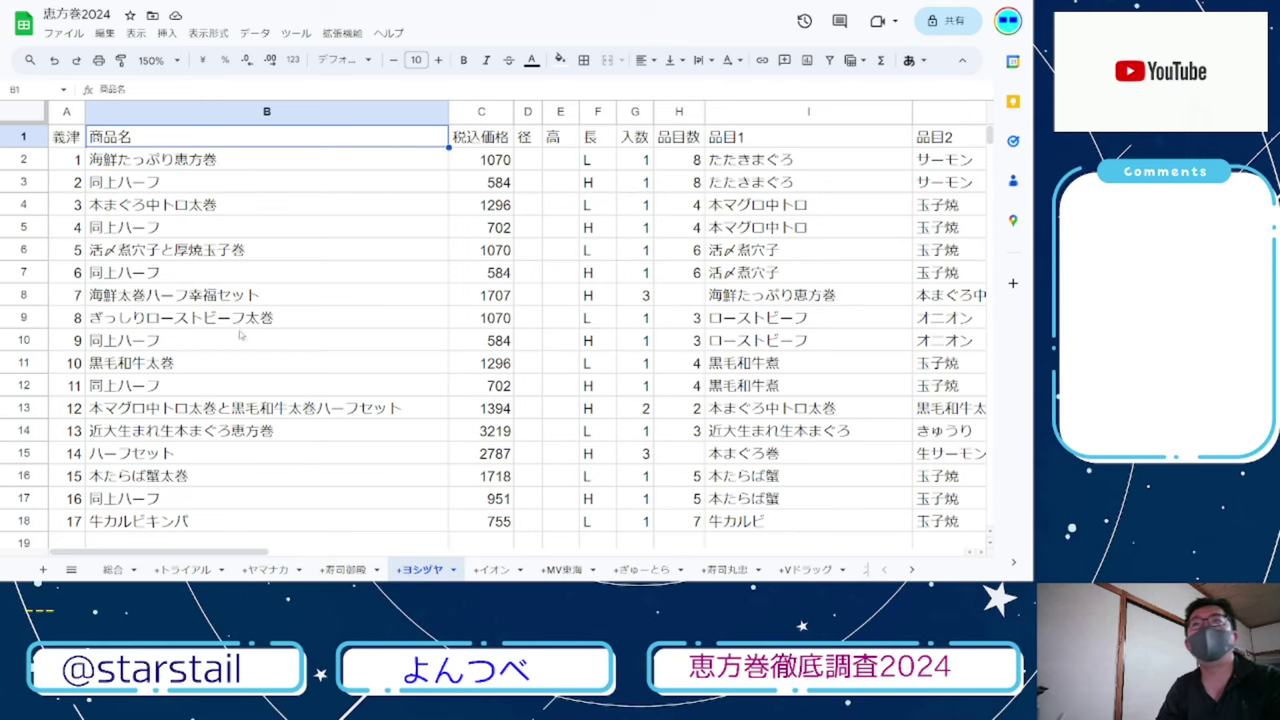
scroll(427, 419, "down", 3)
scroll(427, 419, "up", 3)
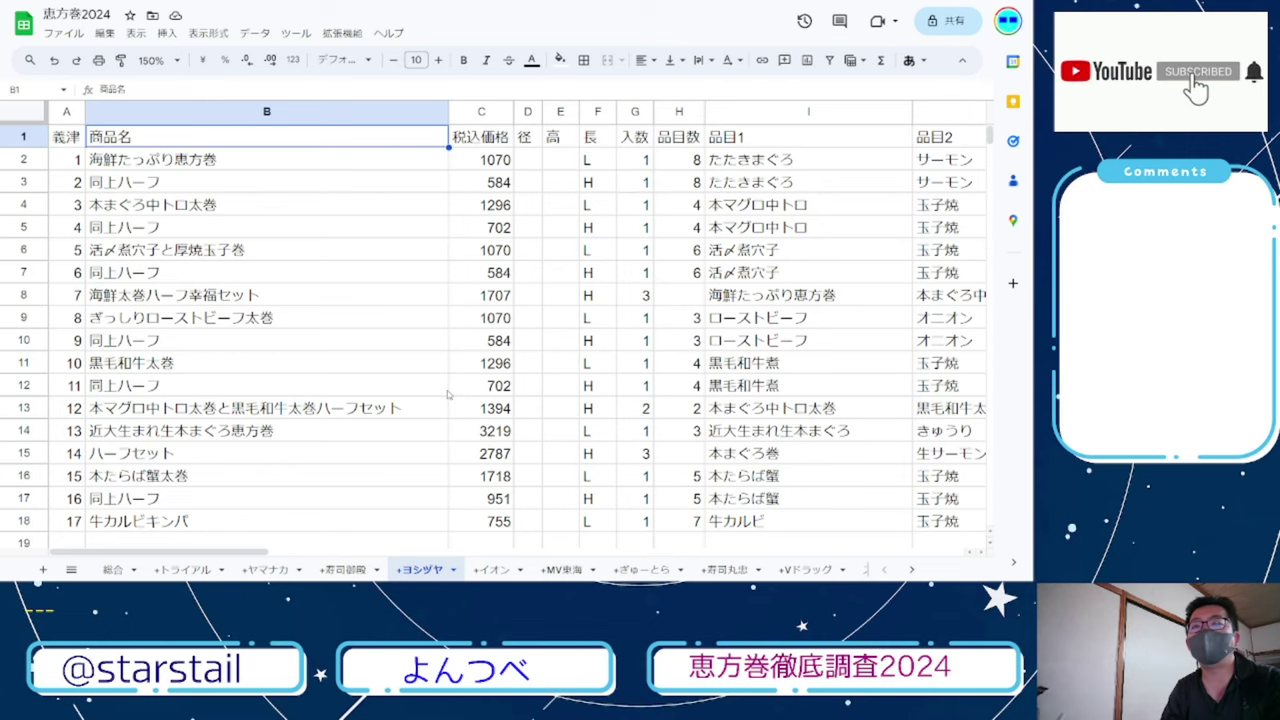
- Open the 2024 総合 sheet and look across the store columns to ヨシヅヤ's 最高価格
left_click(112, 569)
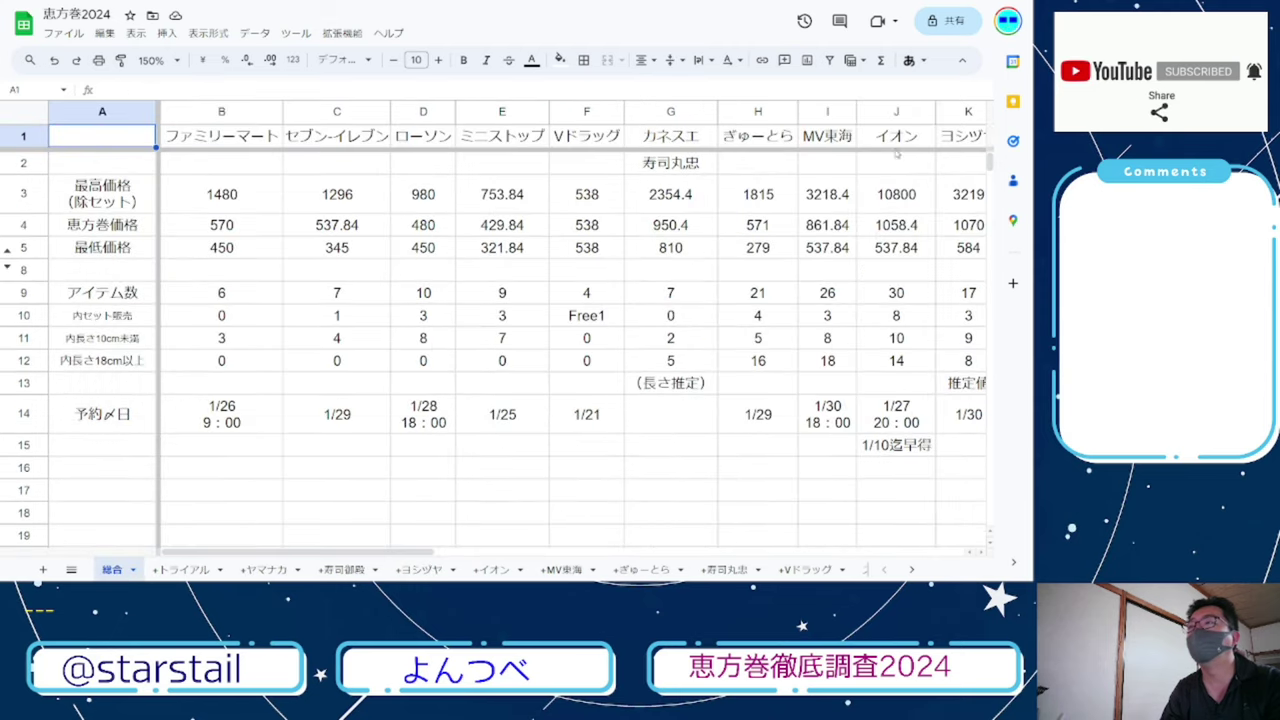
scroll(418, 286, "right", 5)
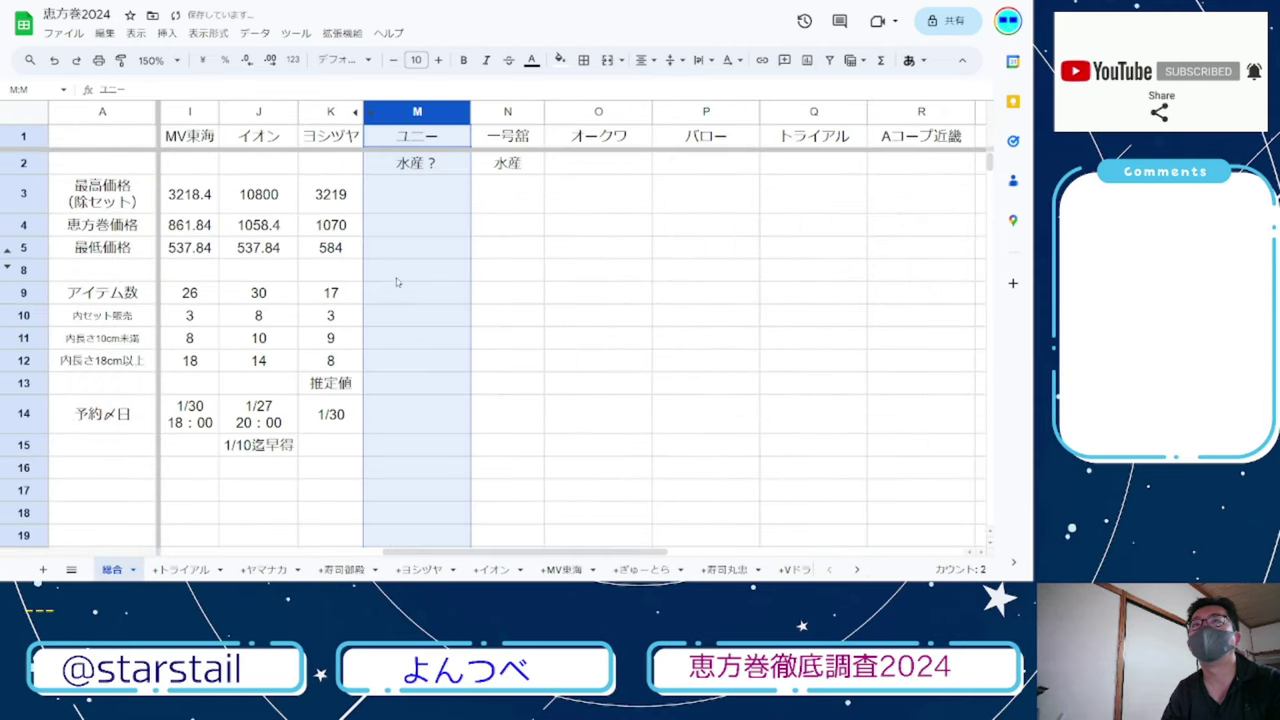
left_click(345, 245)
key("Left")
key("Left")
key("Left")
key("Left")
key("Left")
key("Left")
key("Left")
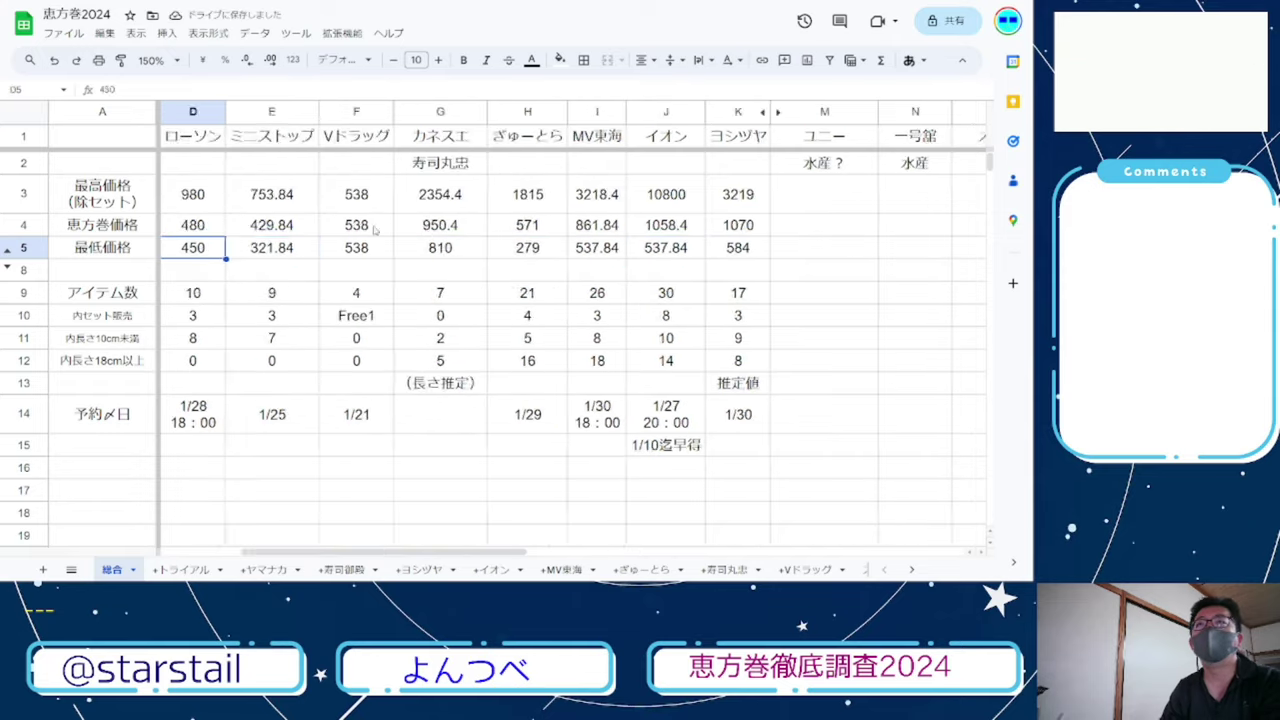
key("Right")
key("Right")
key("Right")
key("Right")
key("Right")
key("Right")
key("Right")
key("Right")
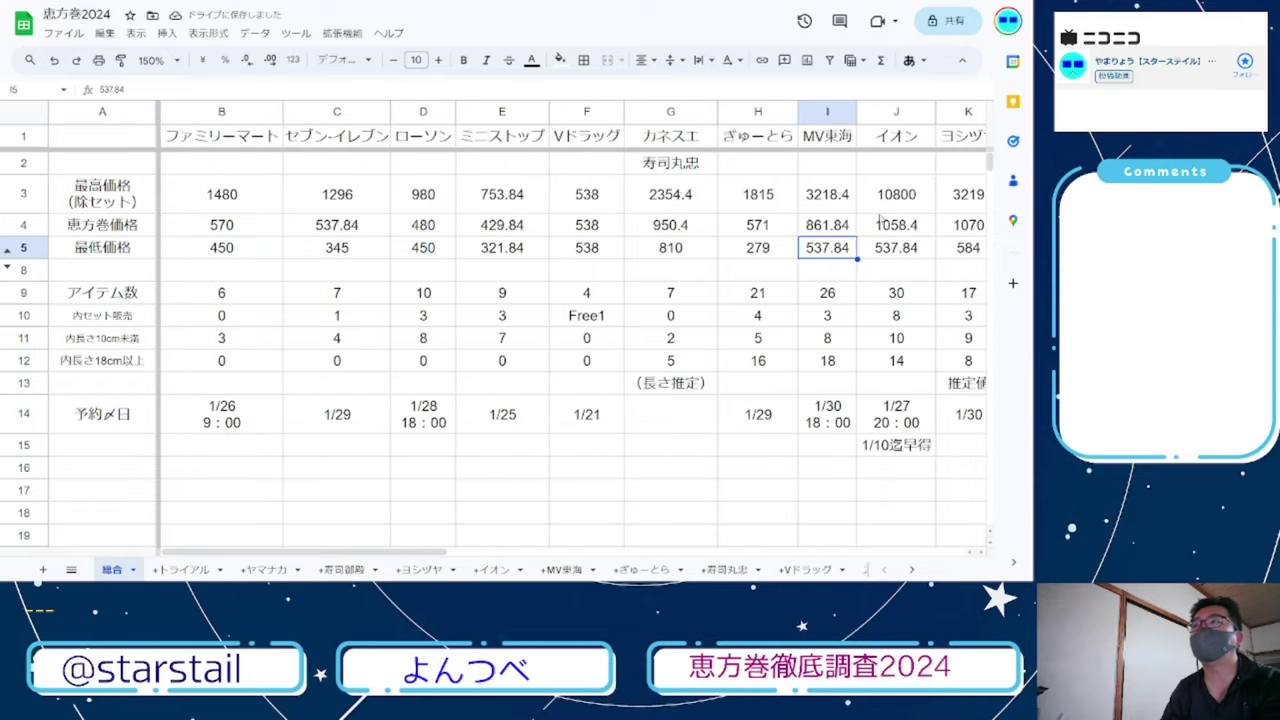
key("Left")
key("Up")
key("Up")
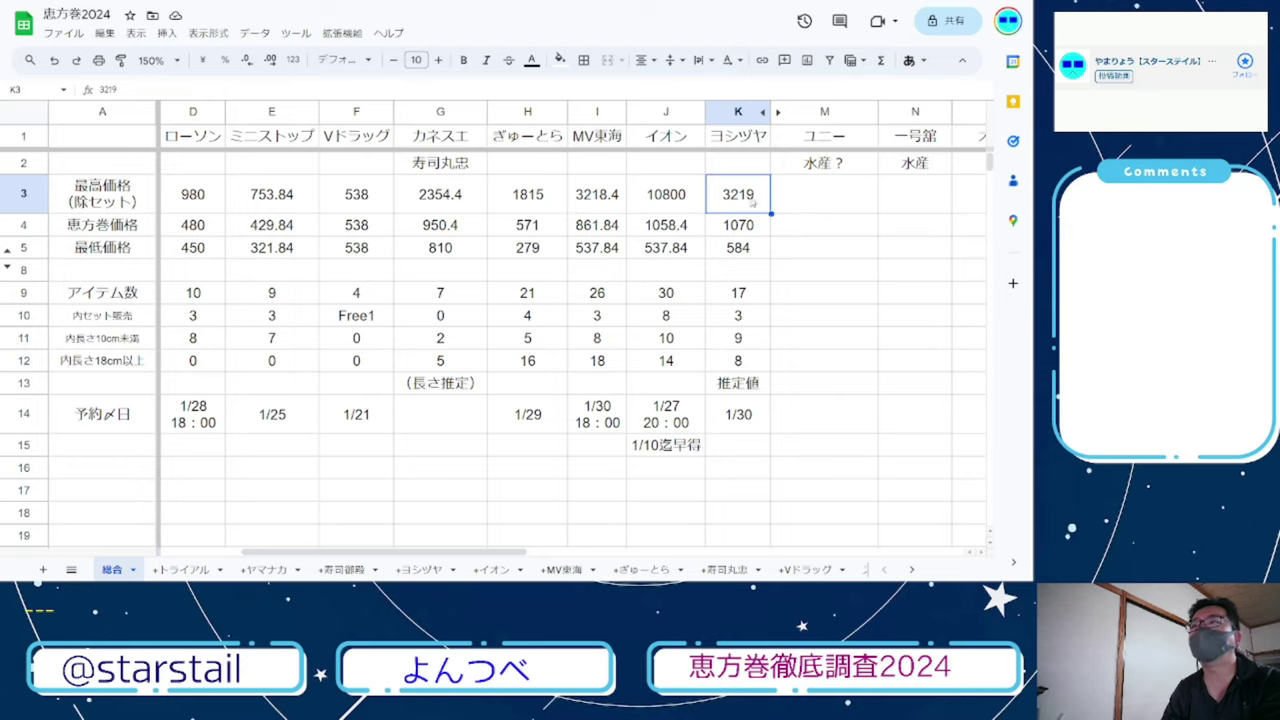
- Compare the 最高価格 of ヨシヅヤ with those of イオン and MV東海
left_click(746, 168)
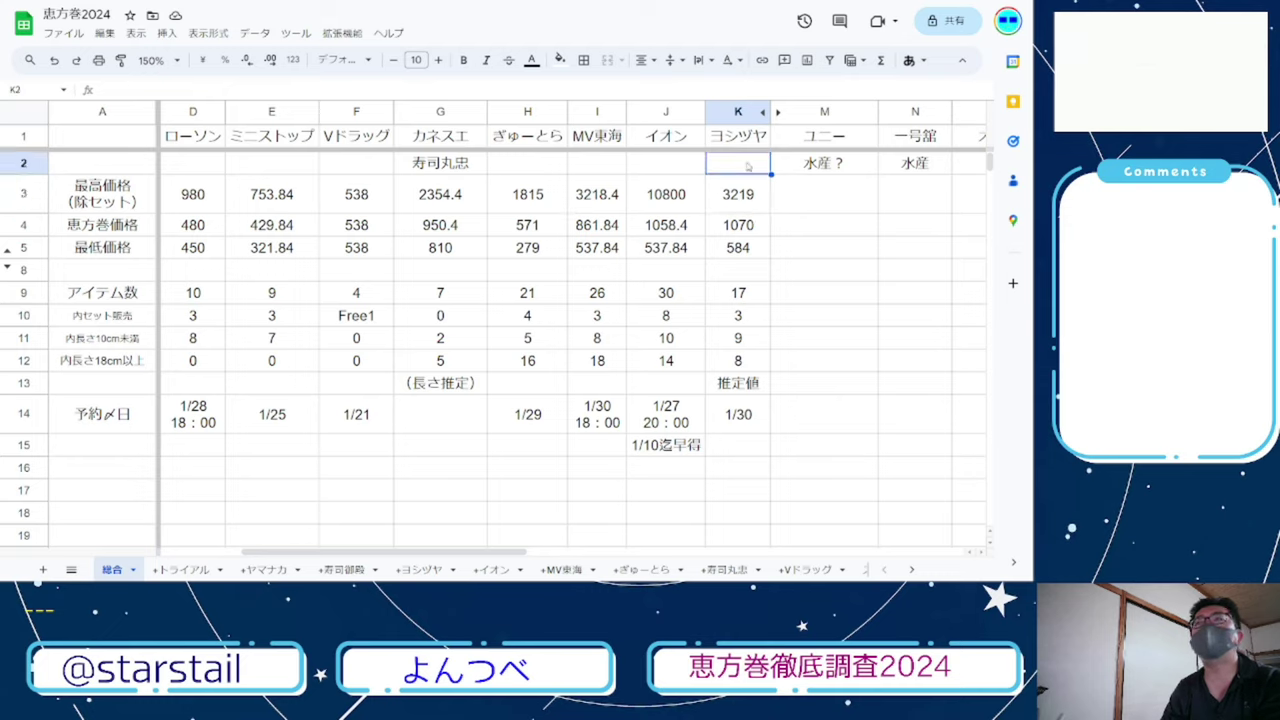
left_click(742, 204)
left_click(655, 204)
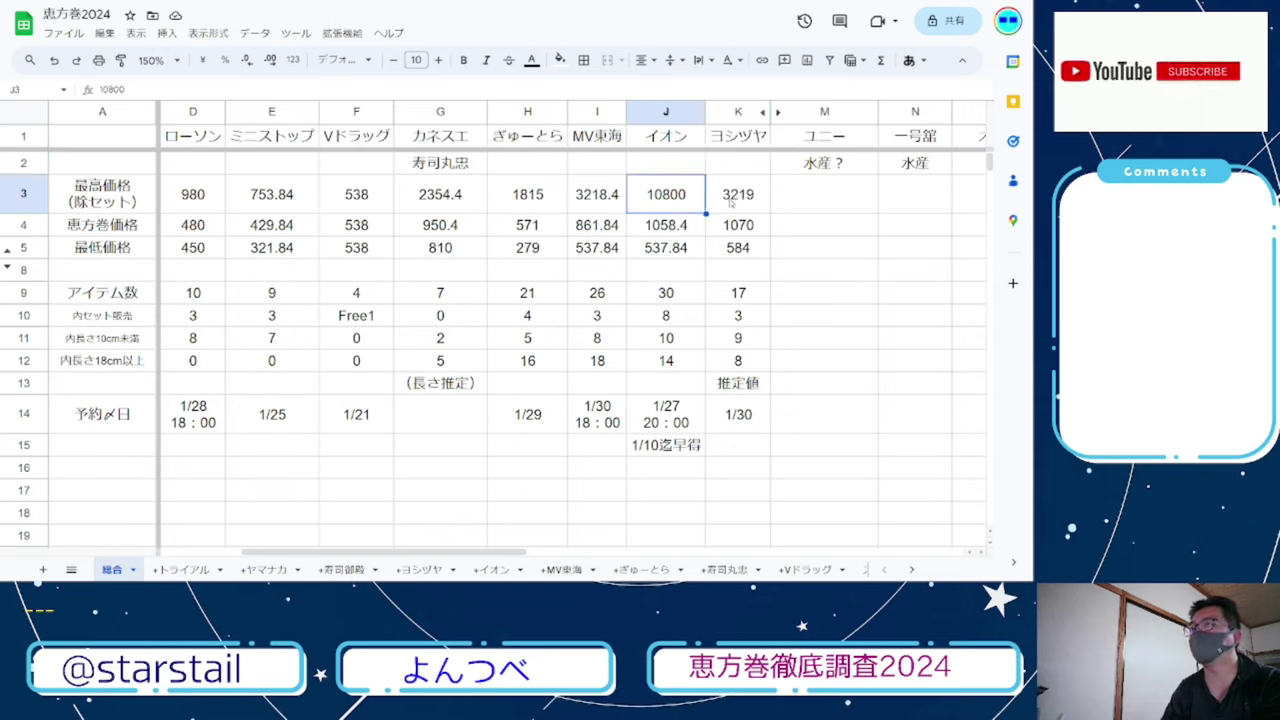
left_click(736, 202)
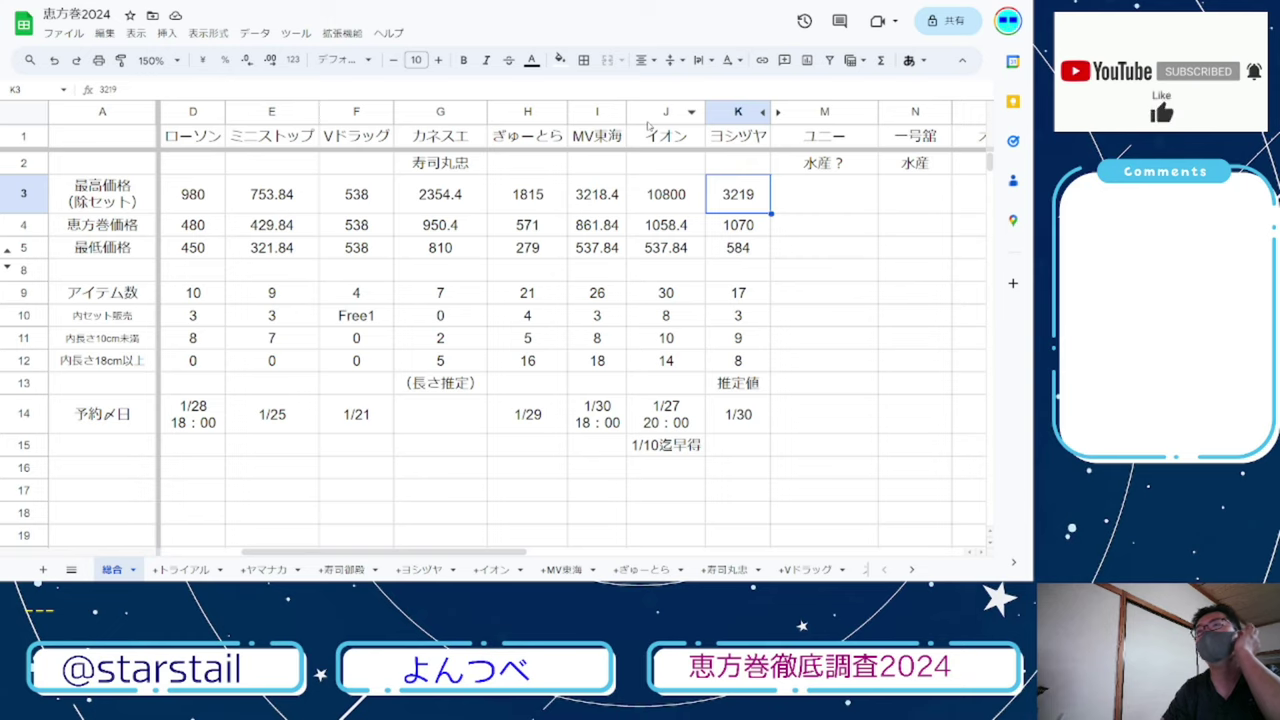
left_click(597, 200)
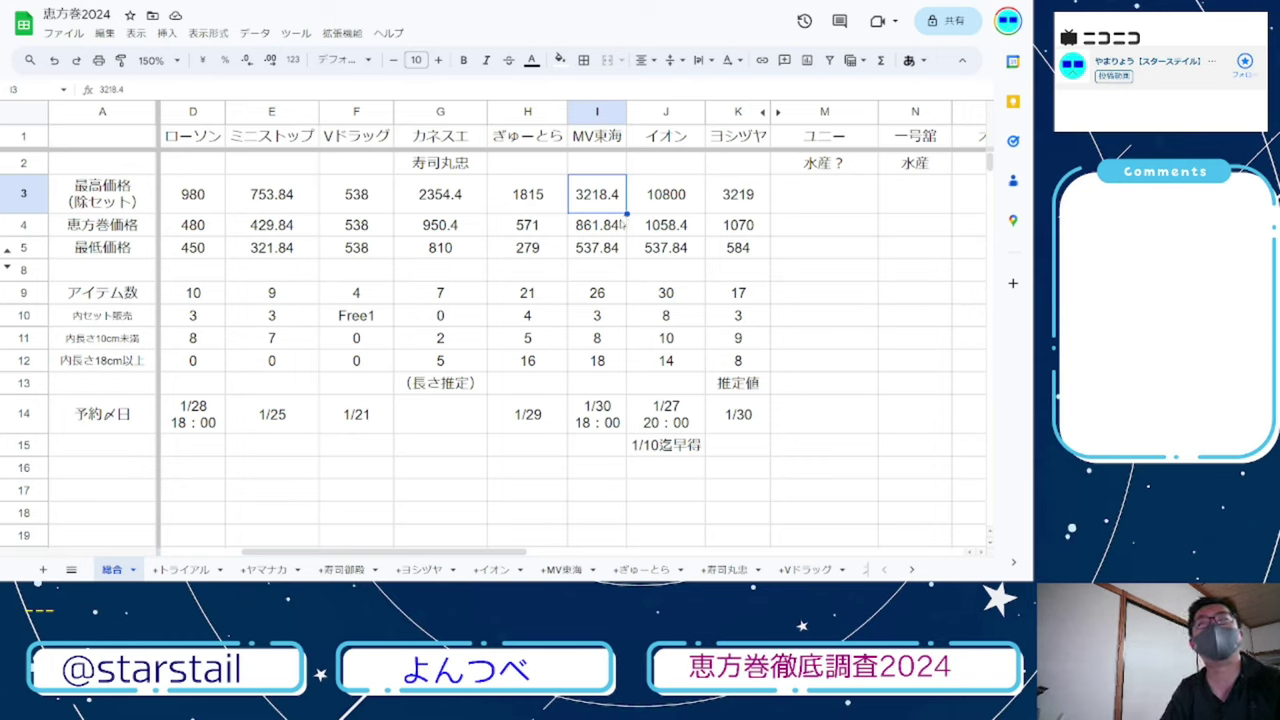
- Compare the 恵方巻価格 of ヨシヅヤ, イオン, MV東海 and ぎゅーとら, and the 最低価格 of MV東海 through ヨシヅヤ
left_click_drag(735, 233, 597, 228)
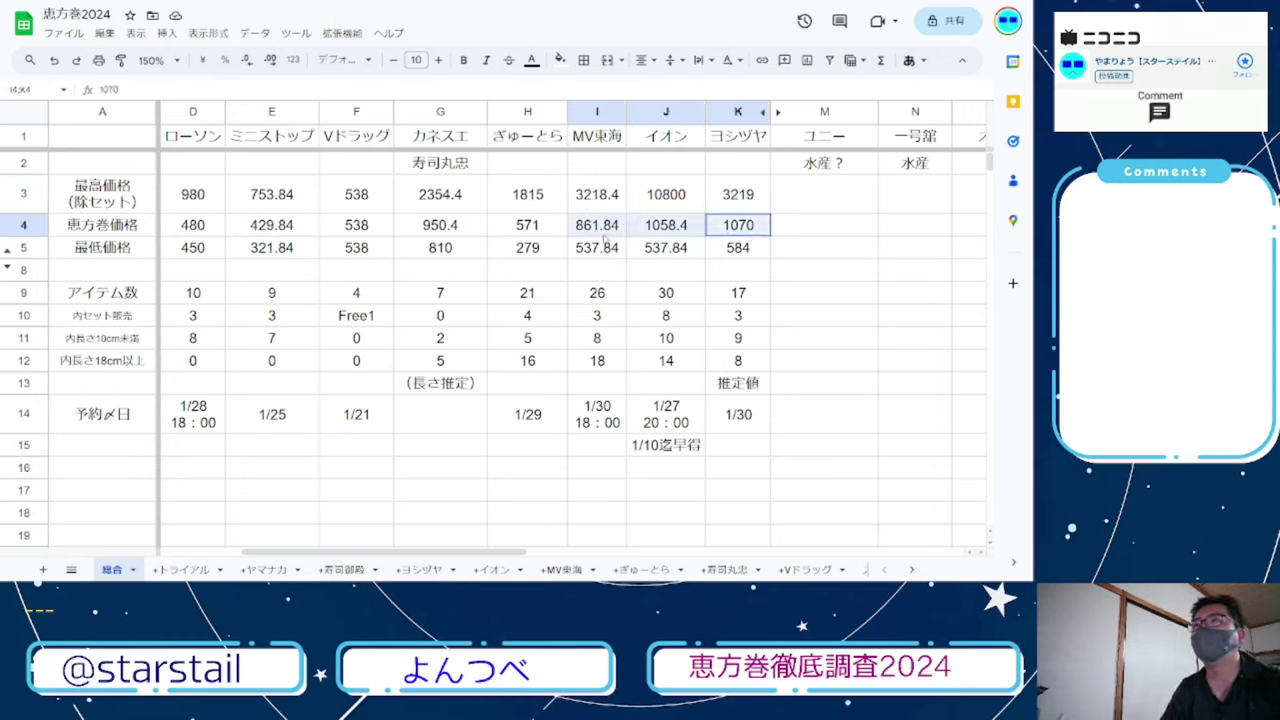
left_click(701, 274)
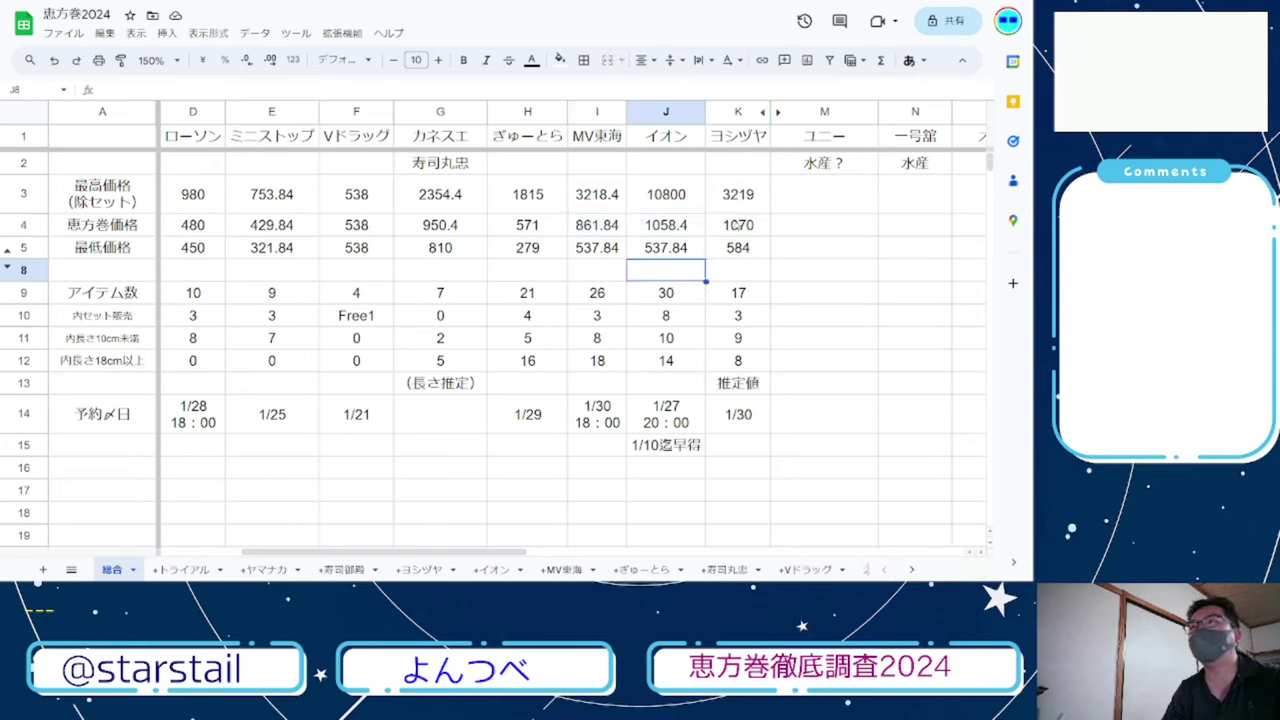
left_click_drag(737, 226, 613, 226)
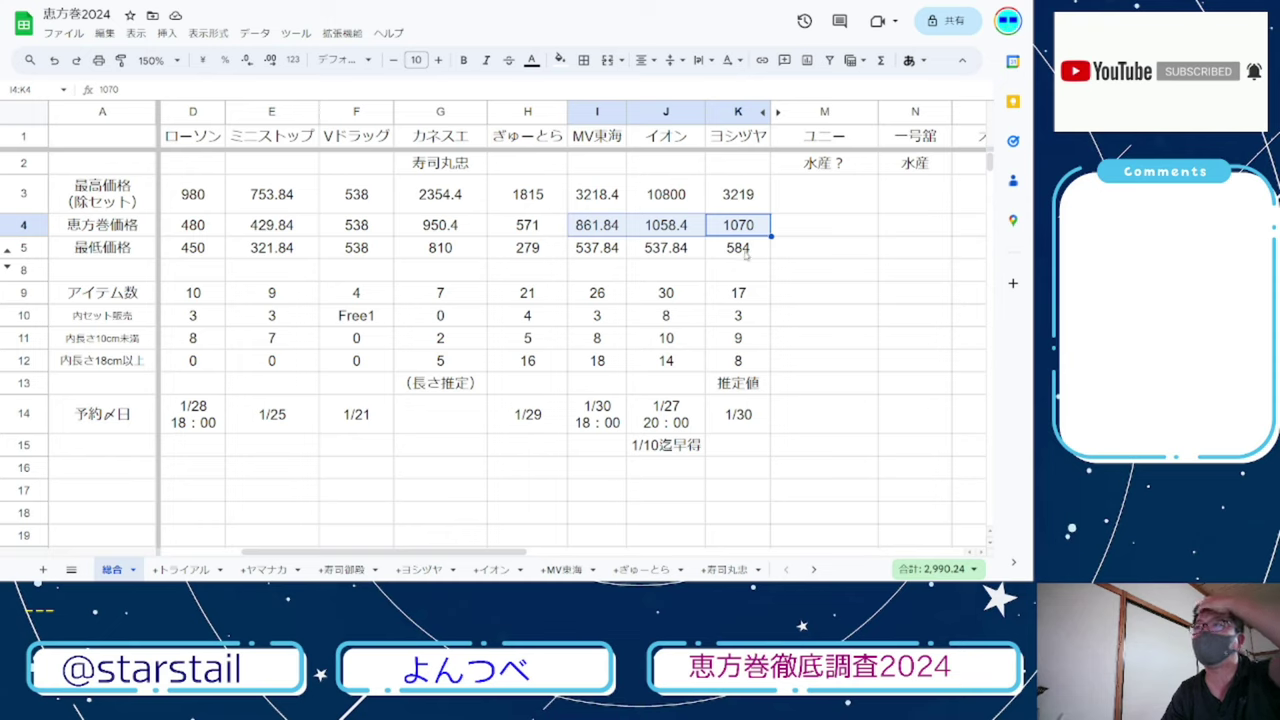
left_click(739, 227)
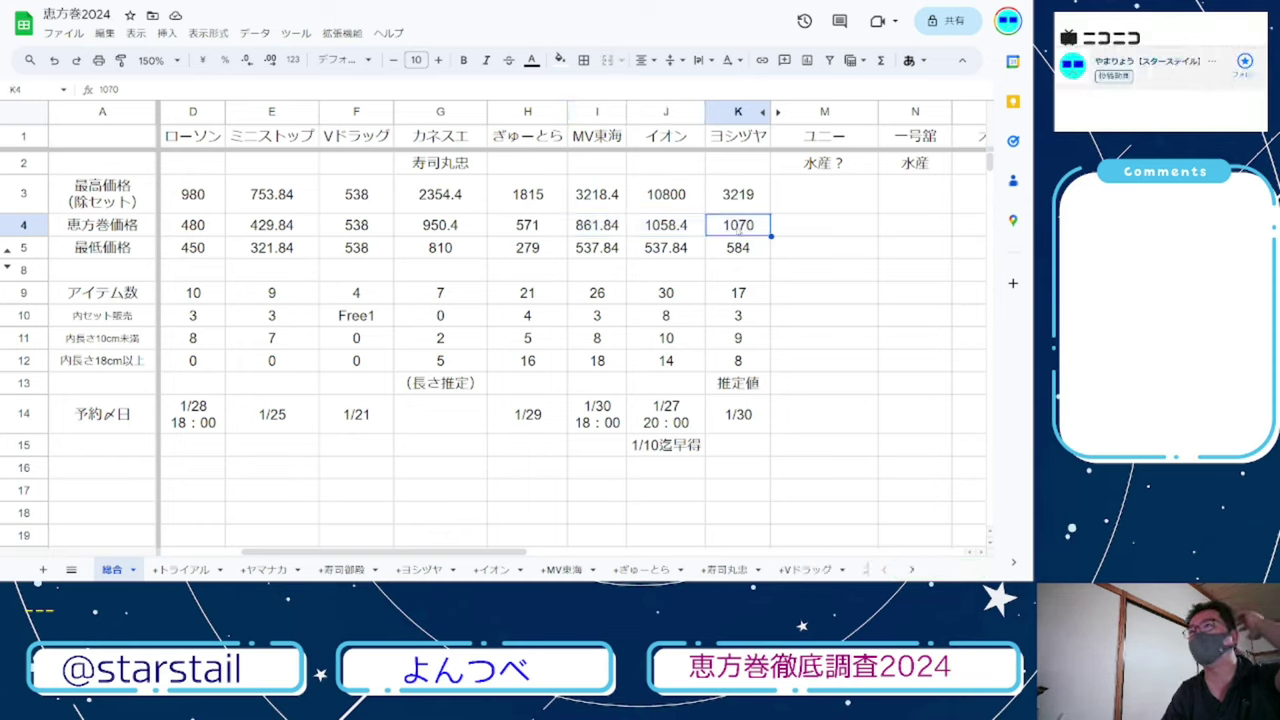
left_click(683, 227)
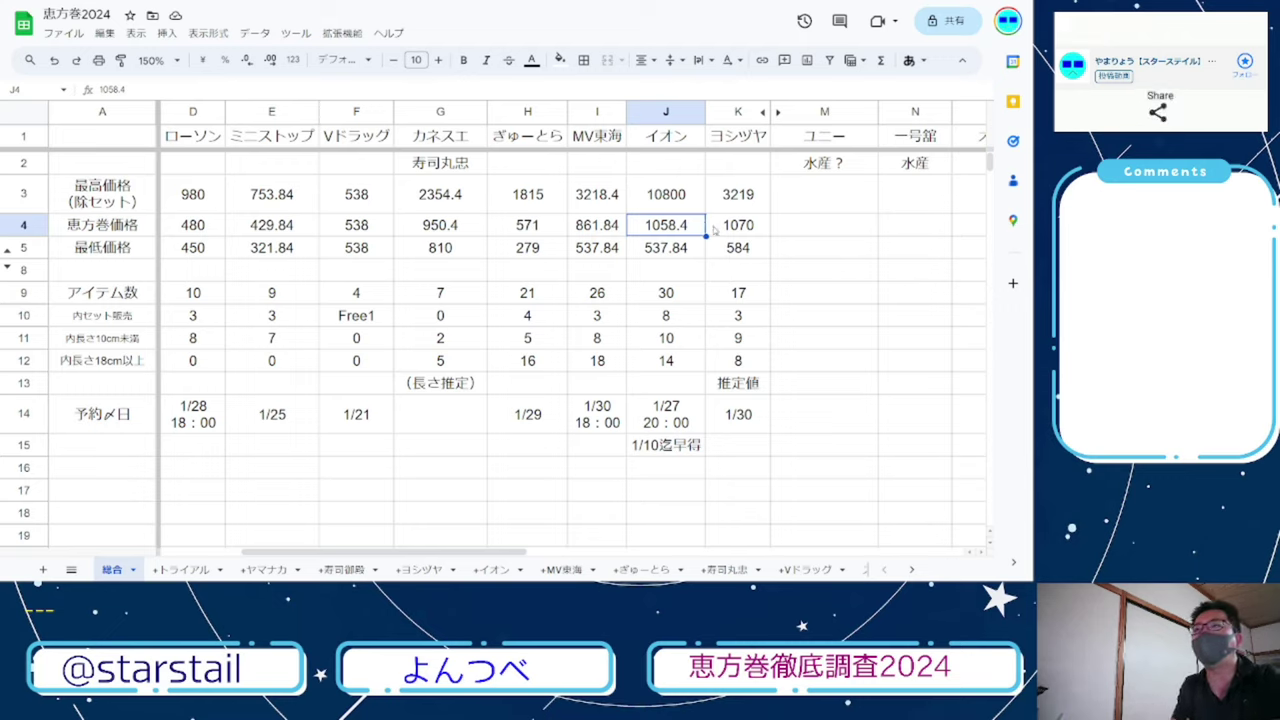
left_click(538, 230)
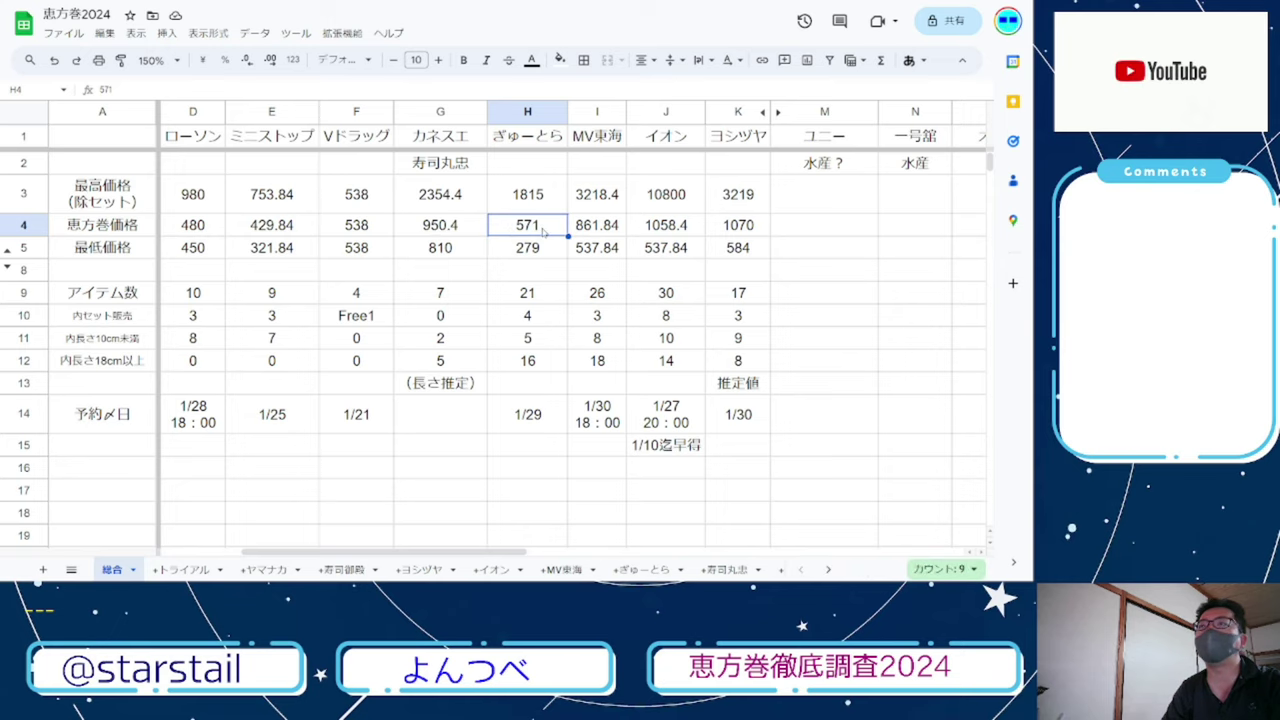
left_click_drag(585, 230, 746, 228)
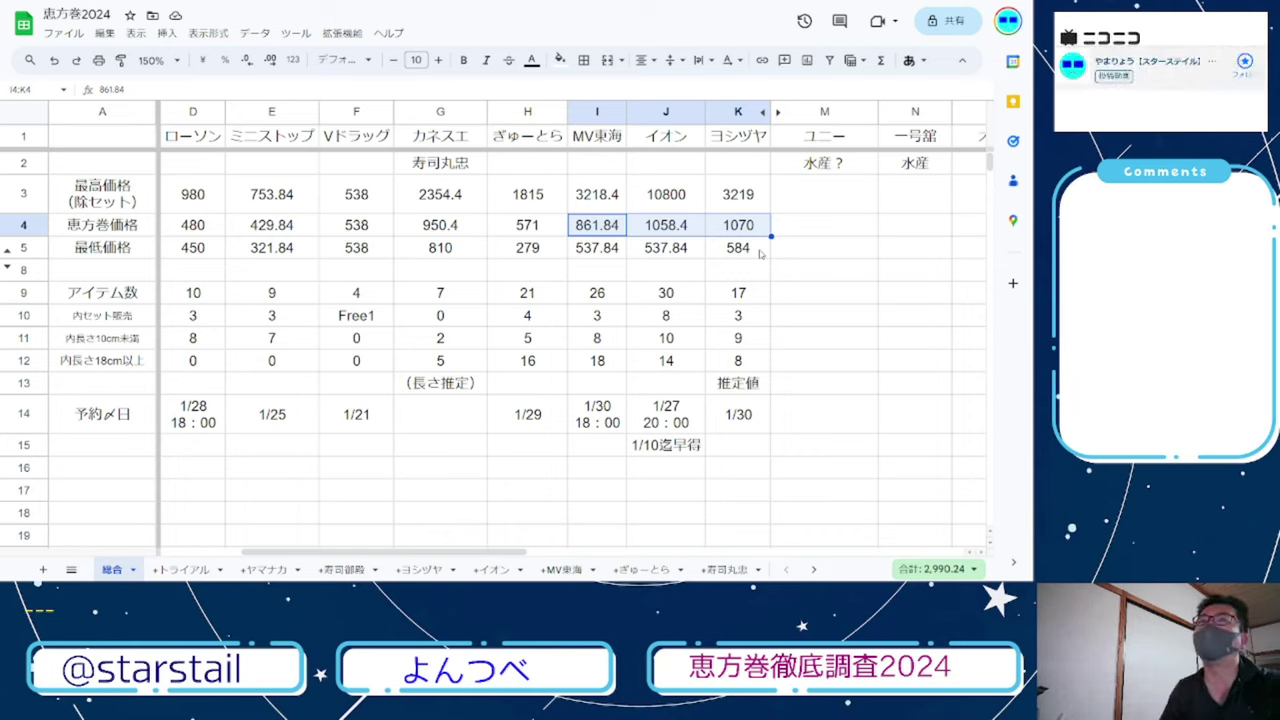
left_click_drag(760, 252, 580, 258)
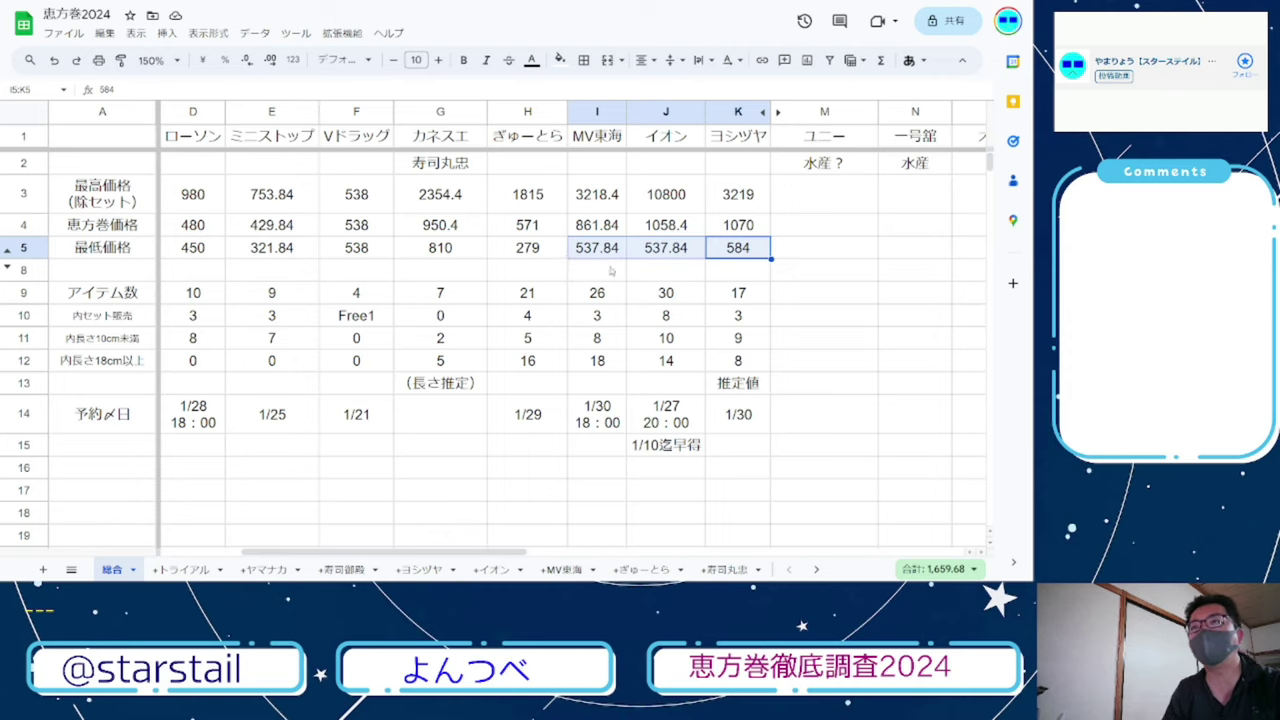
left_click(758, 250)
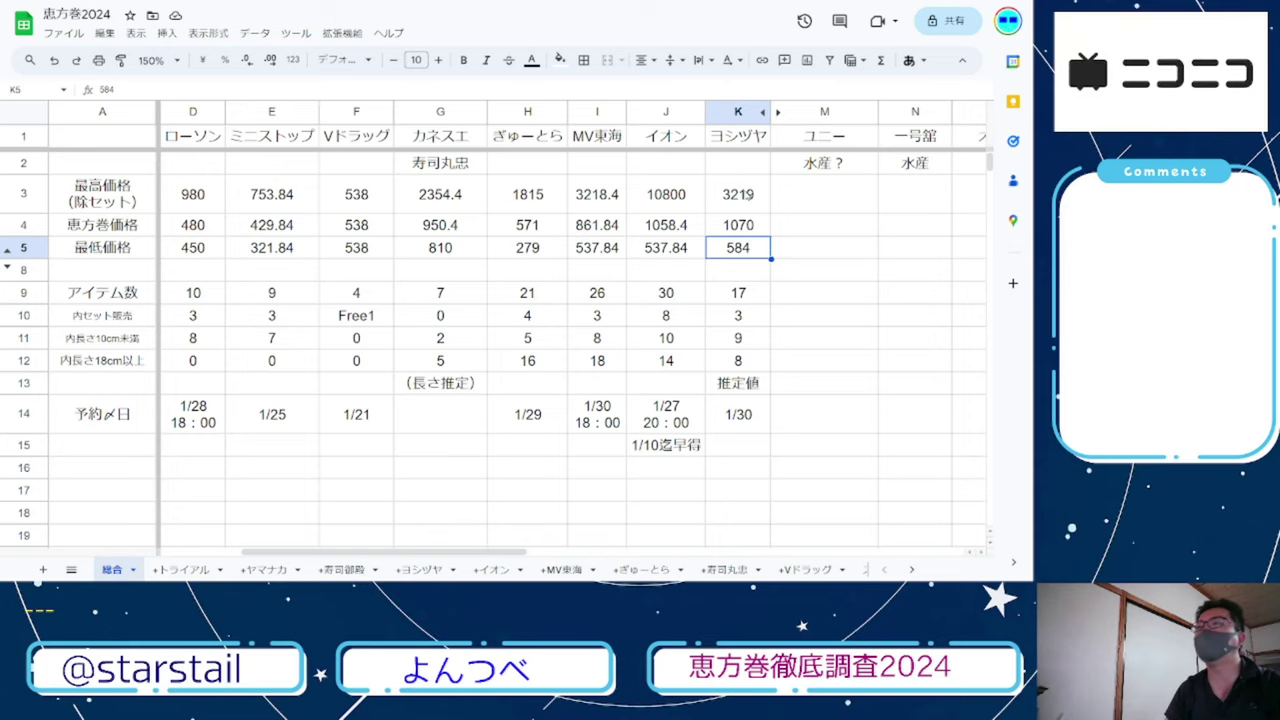
- Compare the アイテム数 and 内セット販売 rows across ぎゅーとら, MV東海, イオン and ヨシヅヤ
left_click(745, 298)
left_click_drag(745, 300, 530, 296)
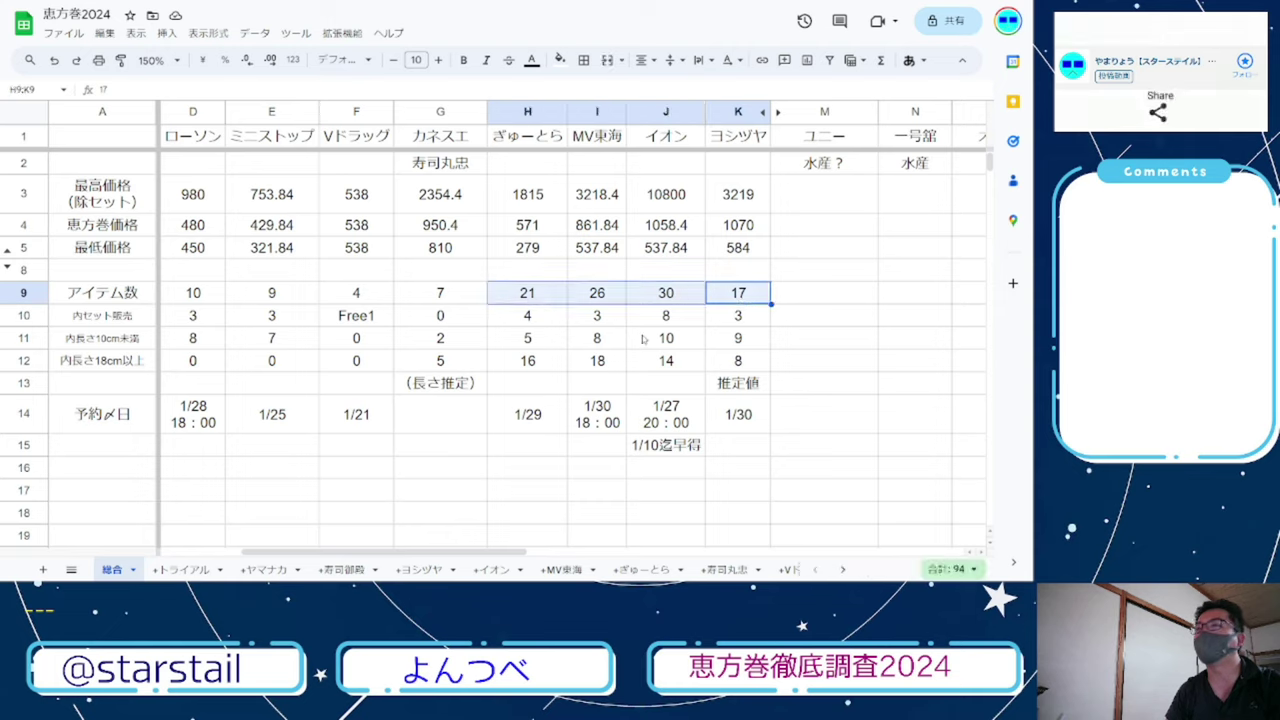
left_click(755, 322)
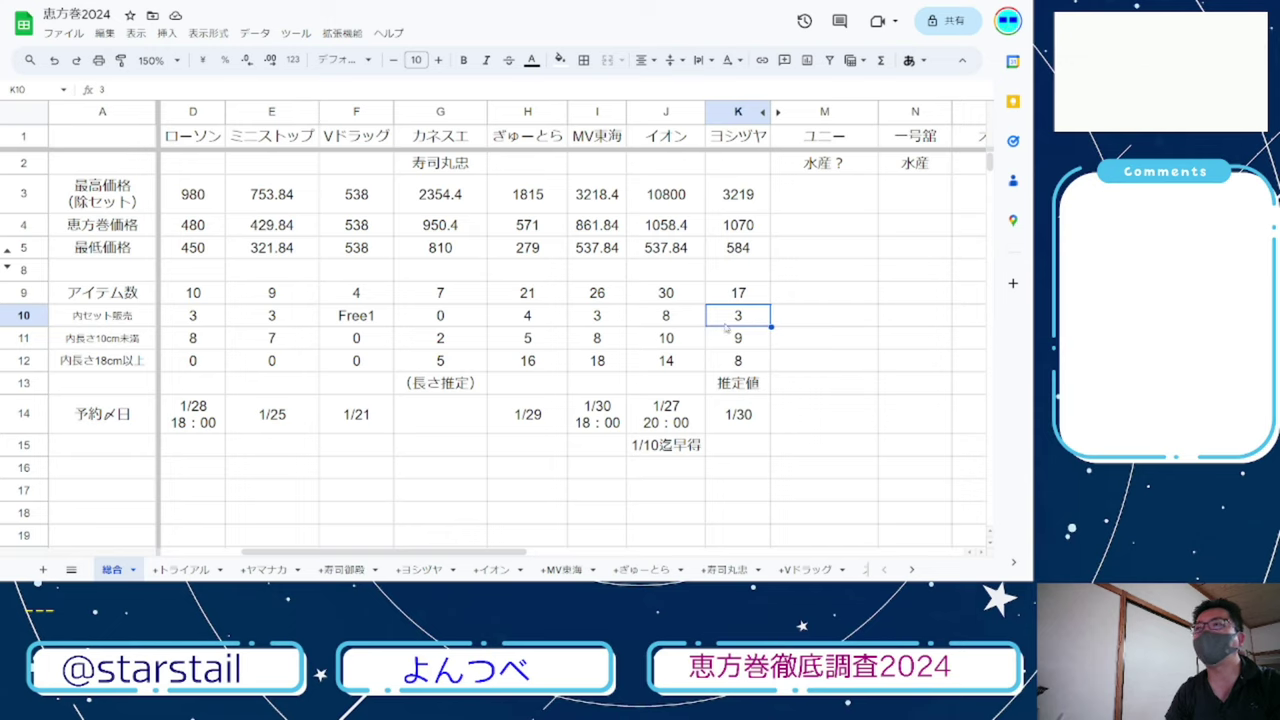
left_click_drag(708, 320, 540, 322)
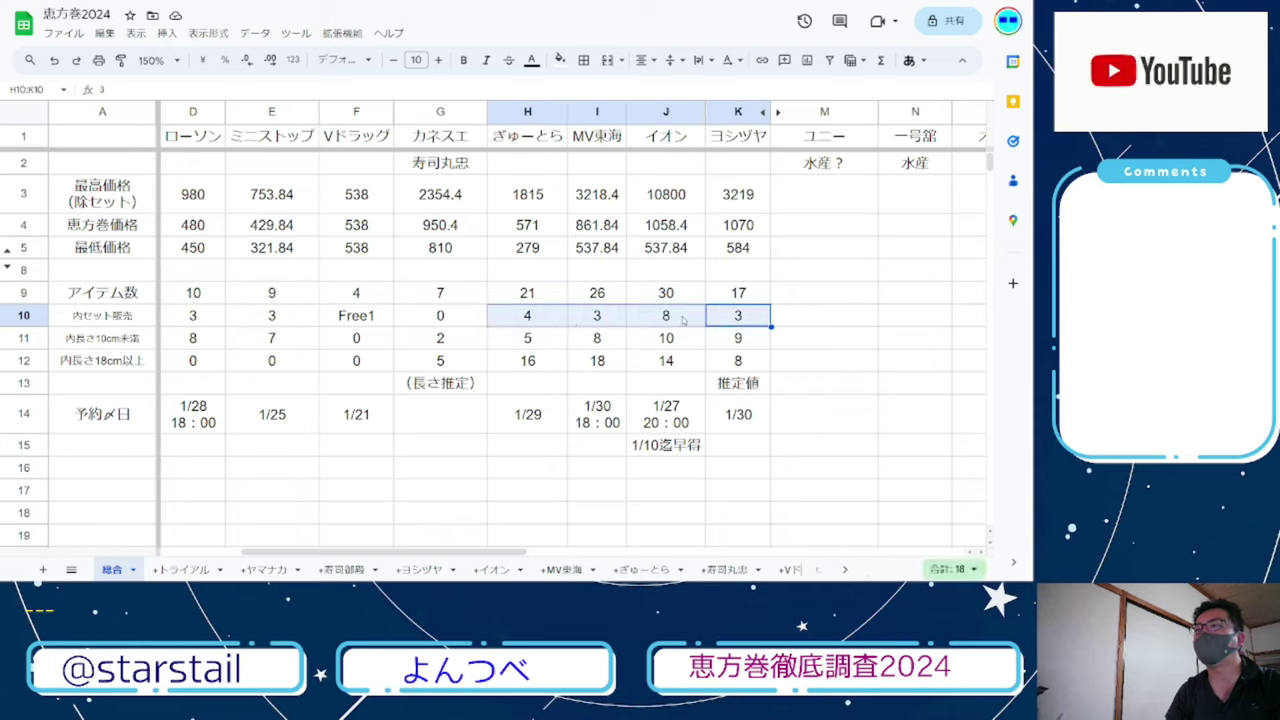
left_click(745, 342)
left_click(741, 295)
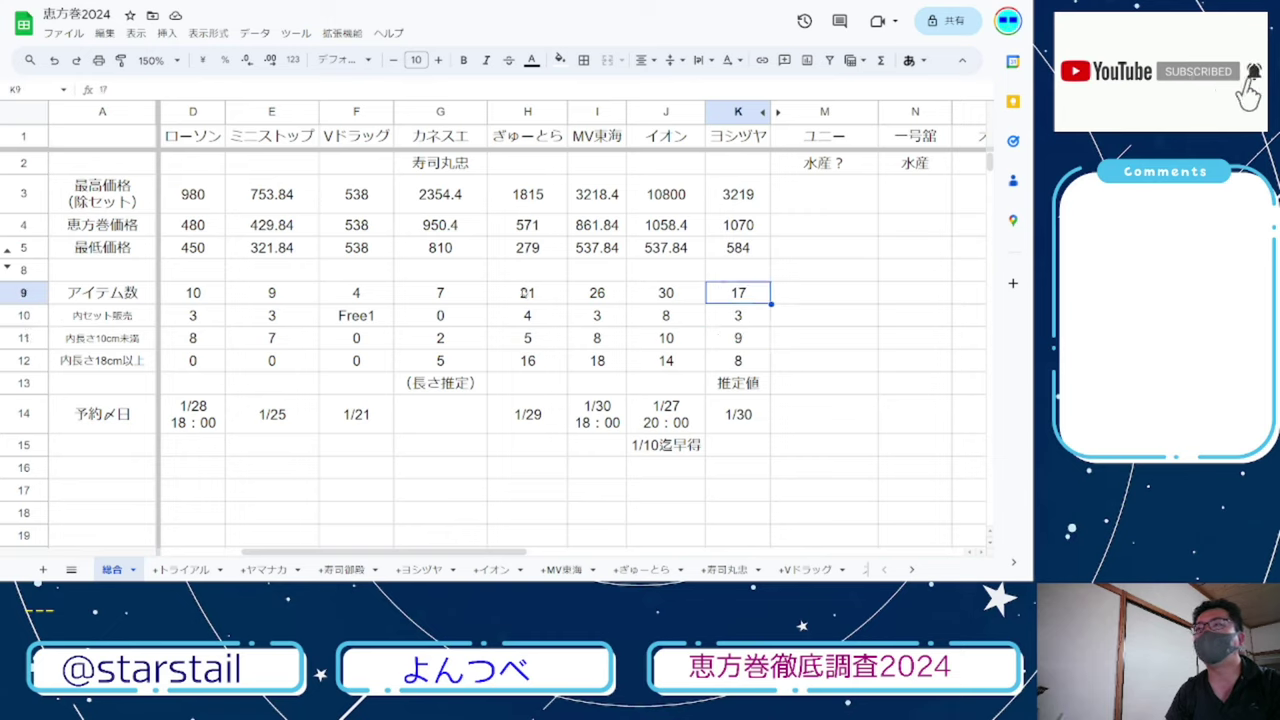
- Examine ヨシヅヤ's 10cm未満 and 18cm以上 counts with their 推定値 note, and its 予約〆日
left_click(749, 345)
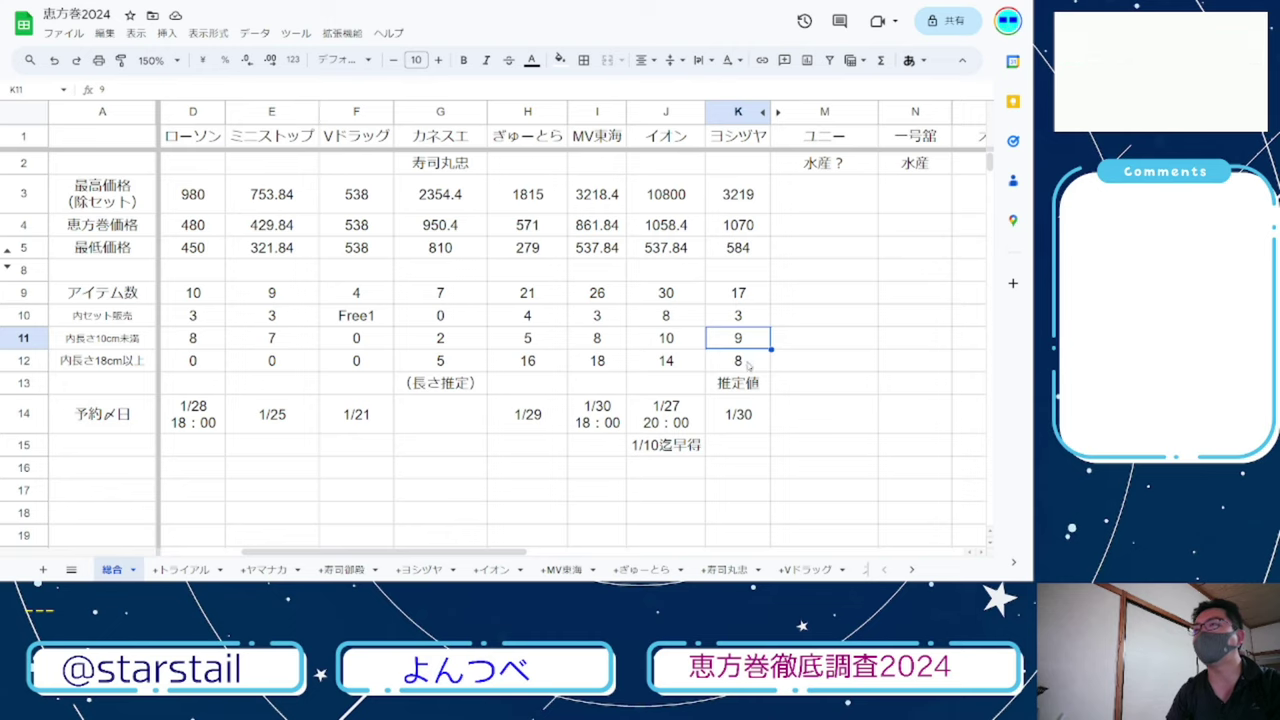
left_click(745, 361)
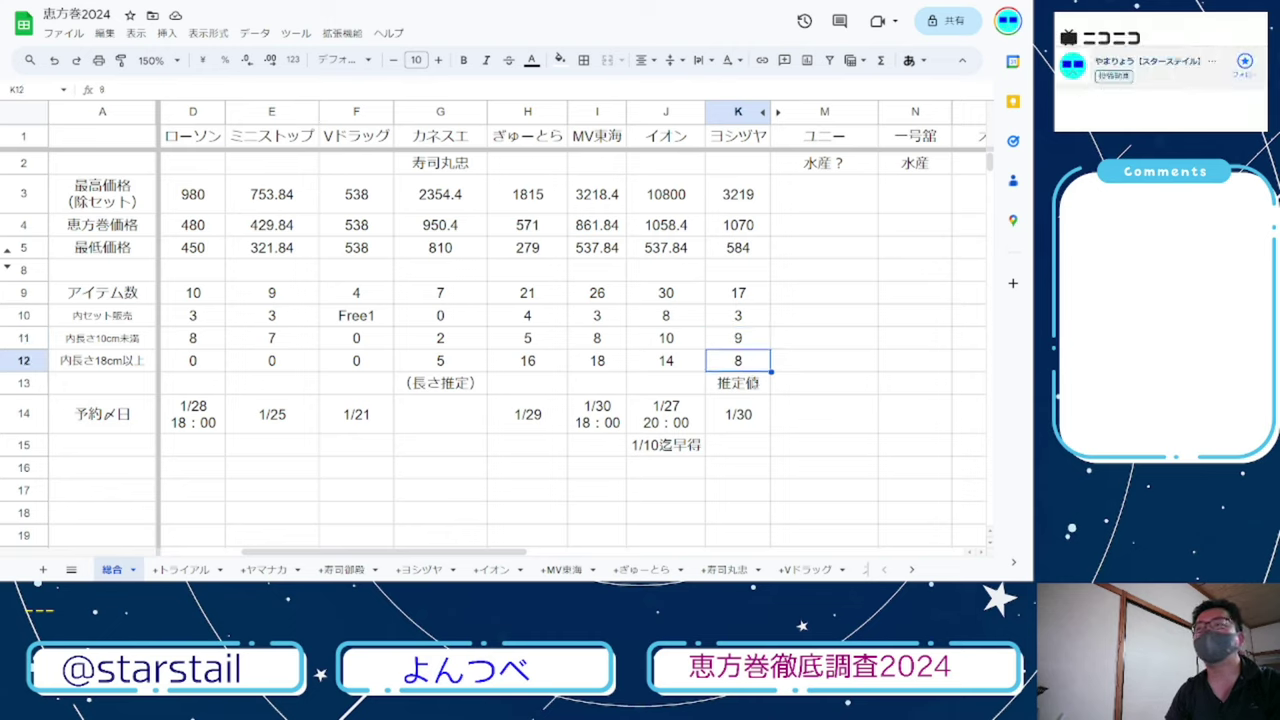
left_click(738, 383)
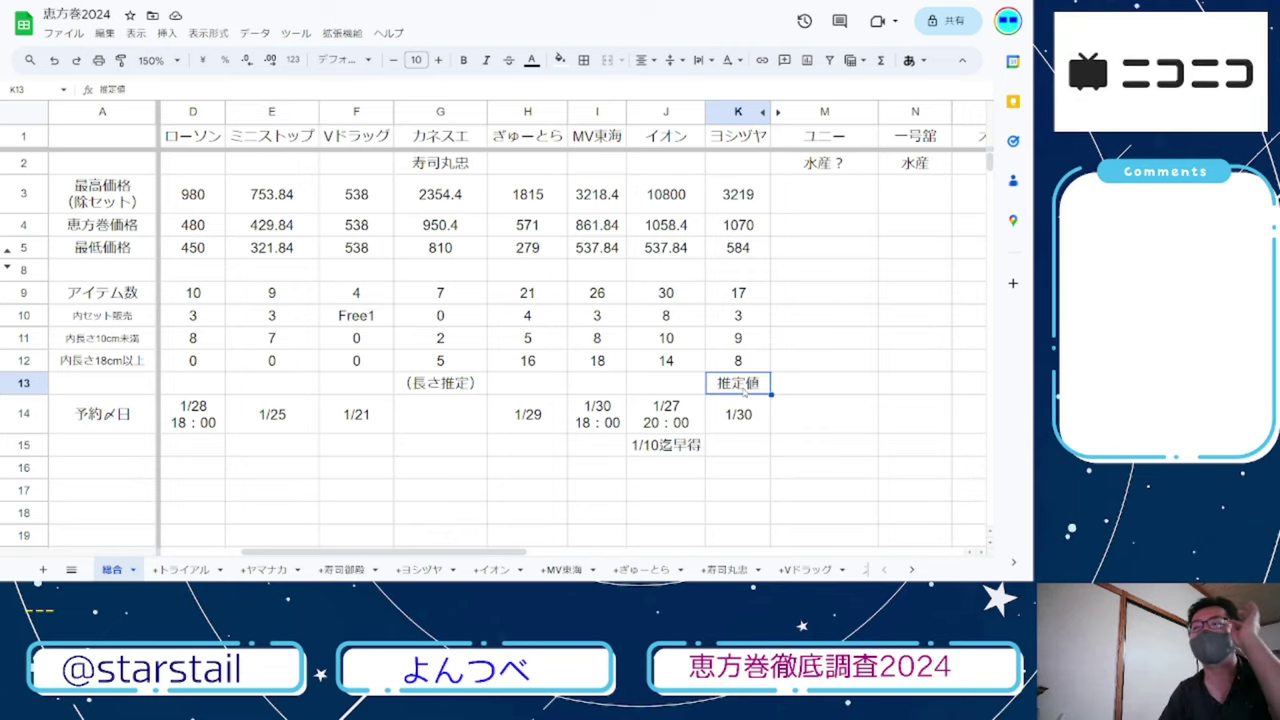
left_click(762, 338)
left_click(756, 358)
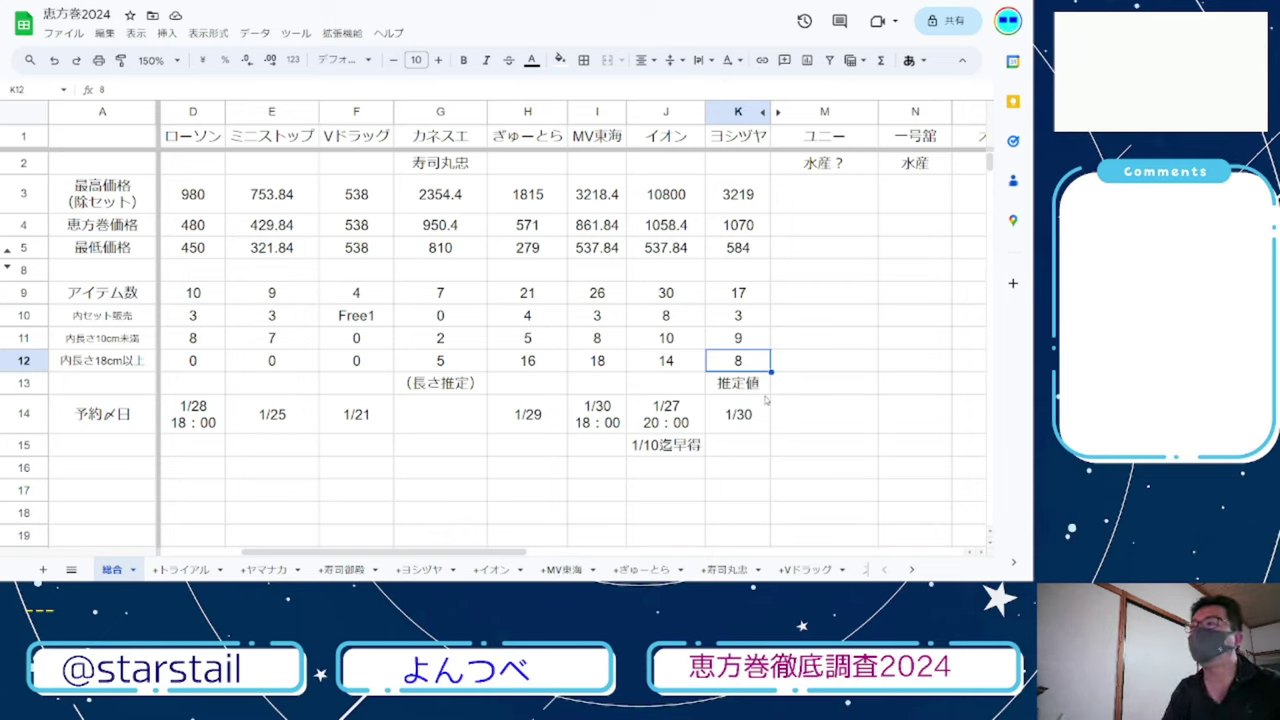
left_click(767, 292)
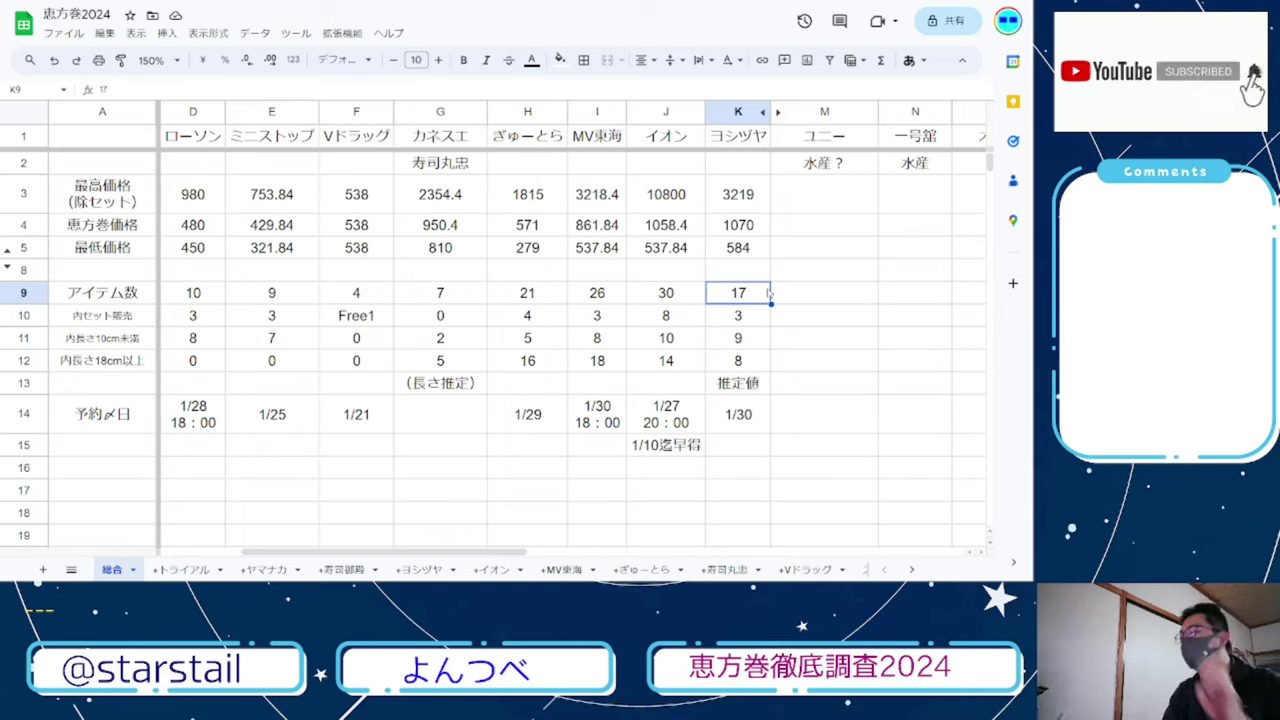
left_click(837, 302)
left_click(740, 424)
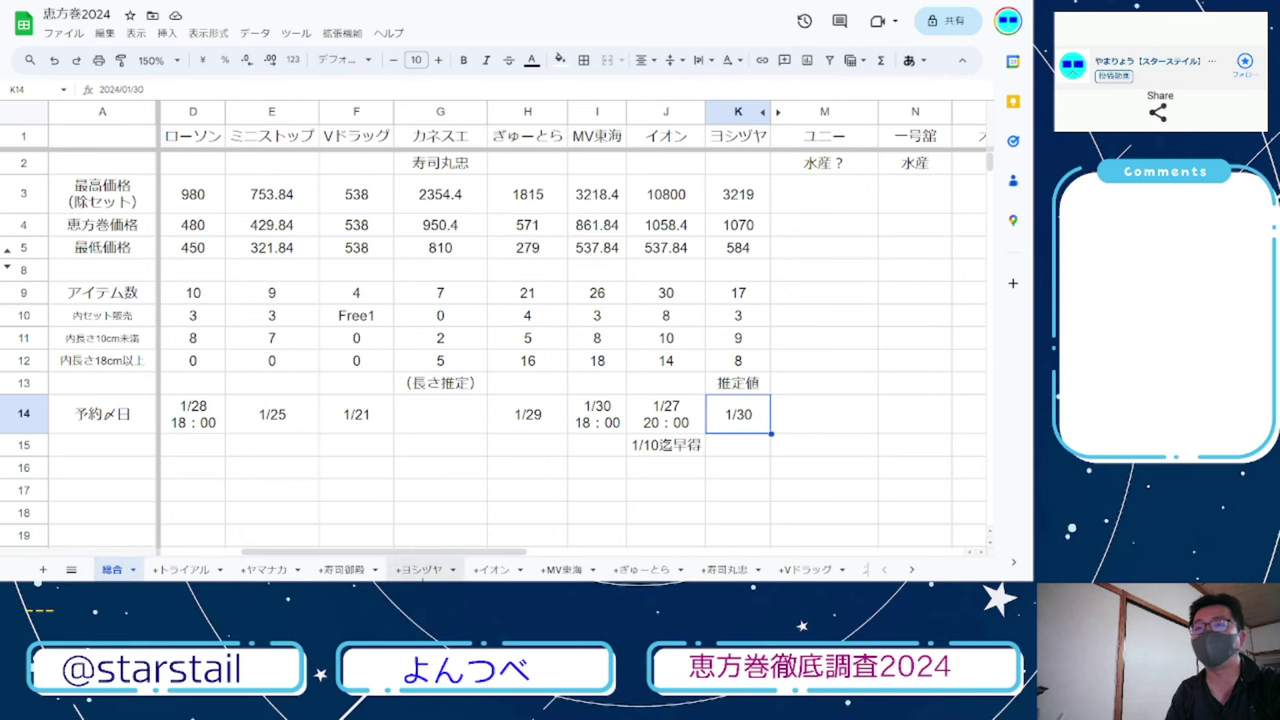
- Switch to the 恵方巻2023 spreadsheet and open its 総合 sheet
key("ctrl+Tab")
scroll(208, 570, "up", 3)
left_click(111, 569)
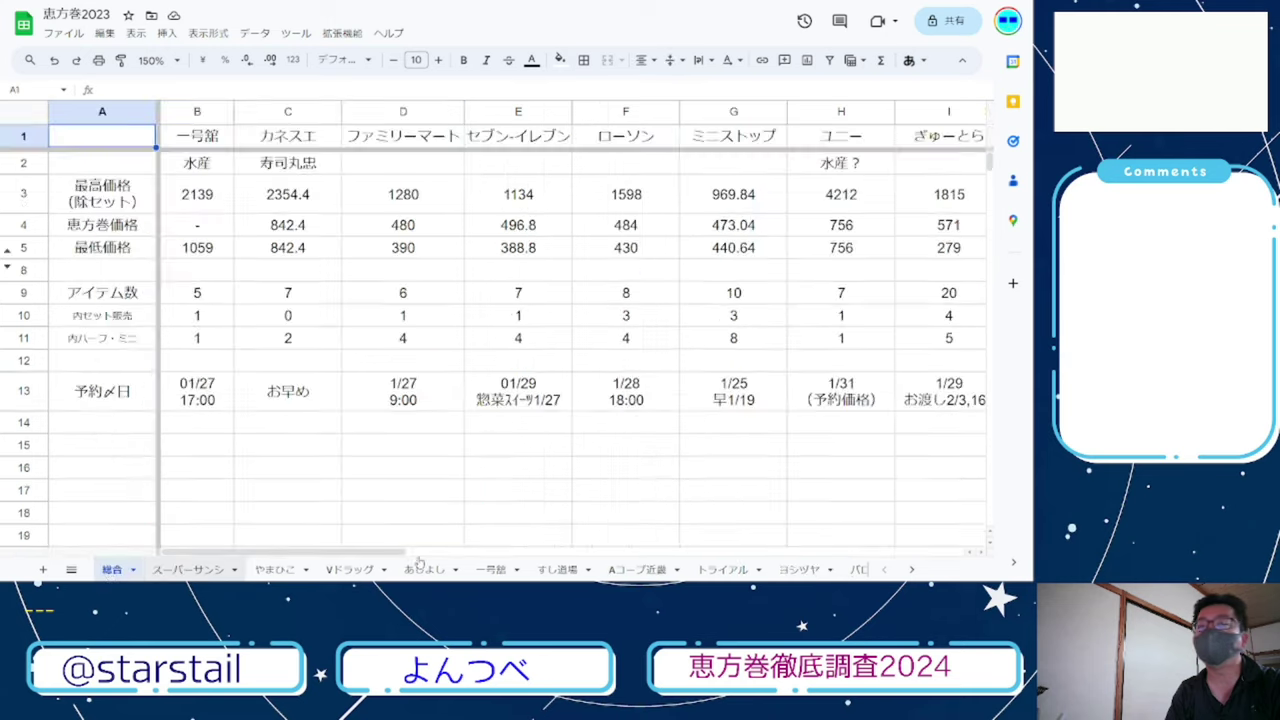
- Highlight the whole ヨシヅヤ column in the 2023 summary to review it, and return to 恵方巻2024
left_click(450, 170)
key("Right")
key("Right")
key("Right")
key("Right")
key("Right")
key("Right")
key("Right")
key("Right")
key("Right")
key("Right")
key("Right")
key("Right")
key("Right")
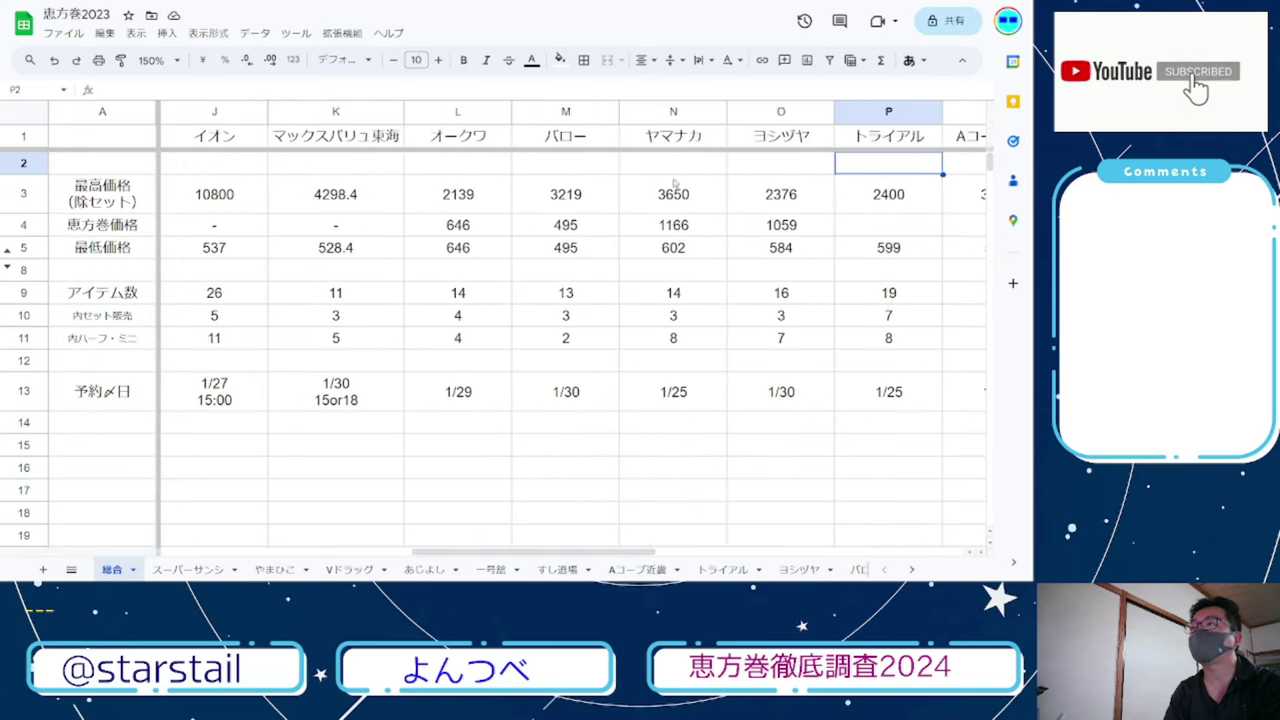
left_click(673, 112)
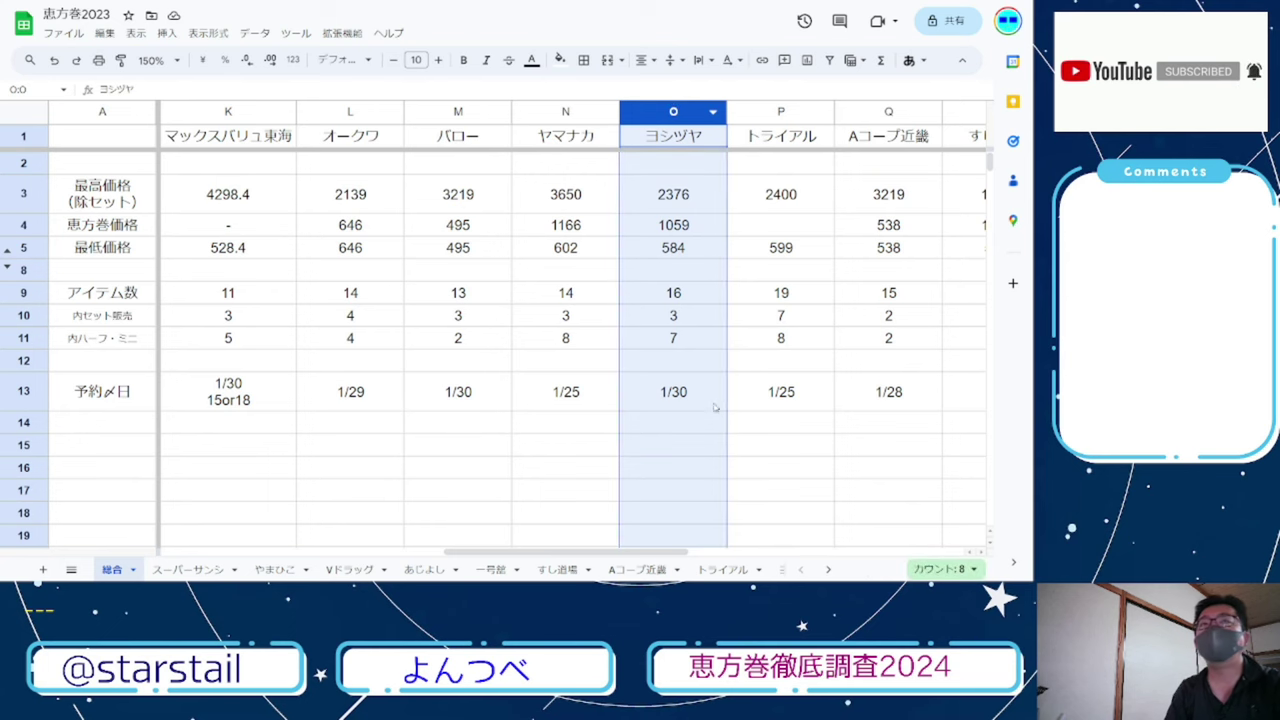
key("alt+Tab")
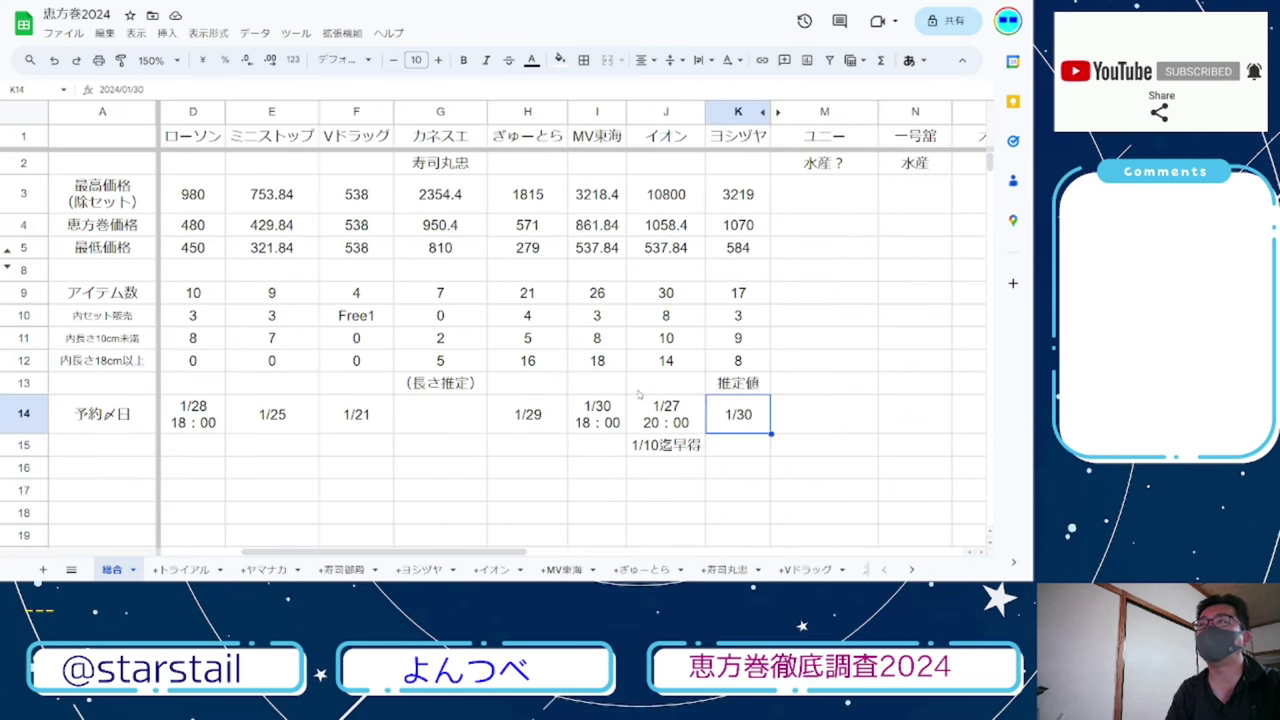
- Highlight the whole ヨシヅヤ column in the 恵方巻2024 summary and compare its price and item-count rows with the ヨシヅヤ column in 恵方巻2023
right_click(725, 111)
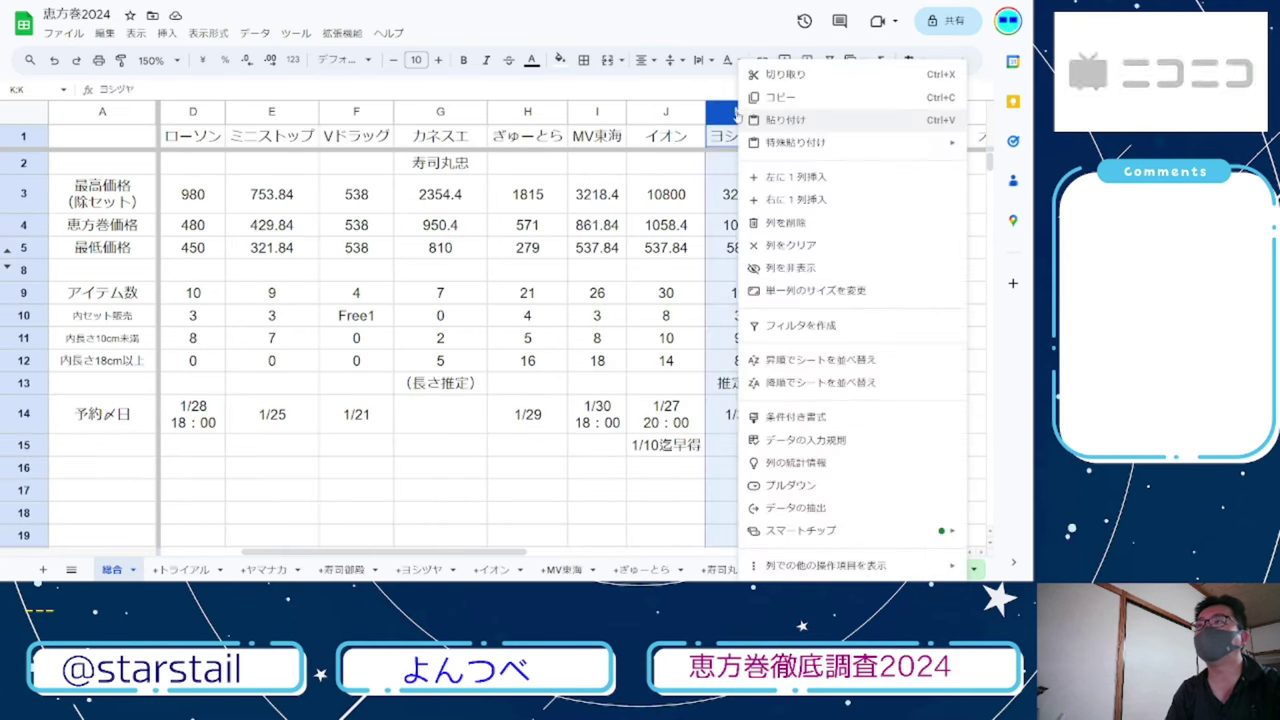
left_click(725, 112)
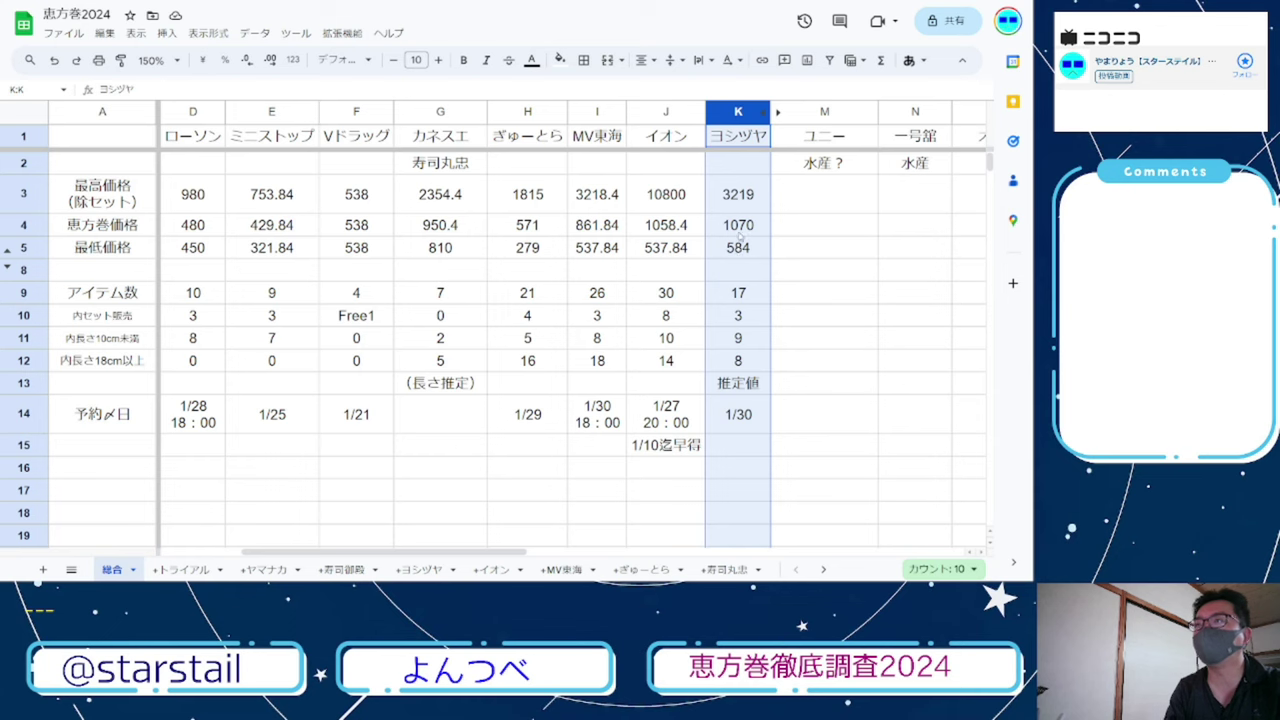
key("alt+Tab")
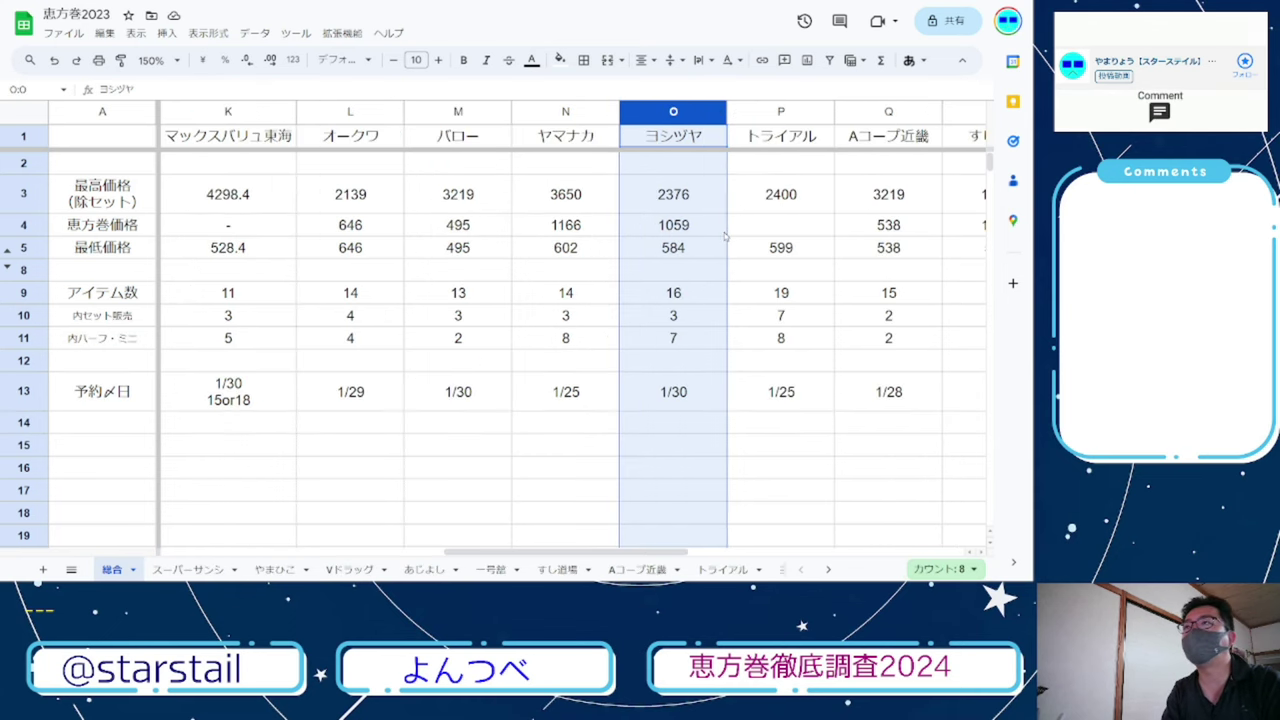
key("alt+Tab")
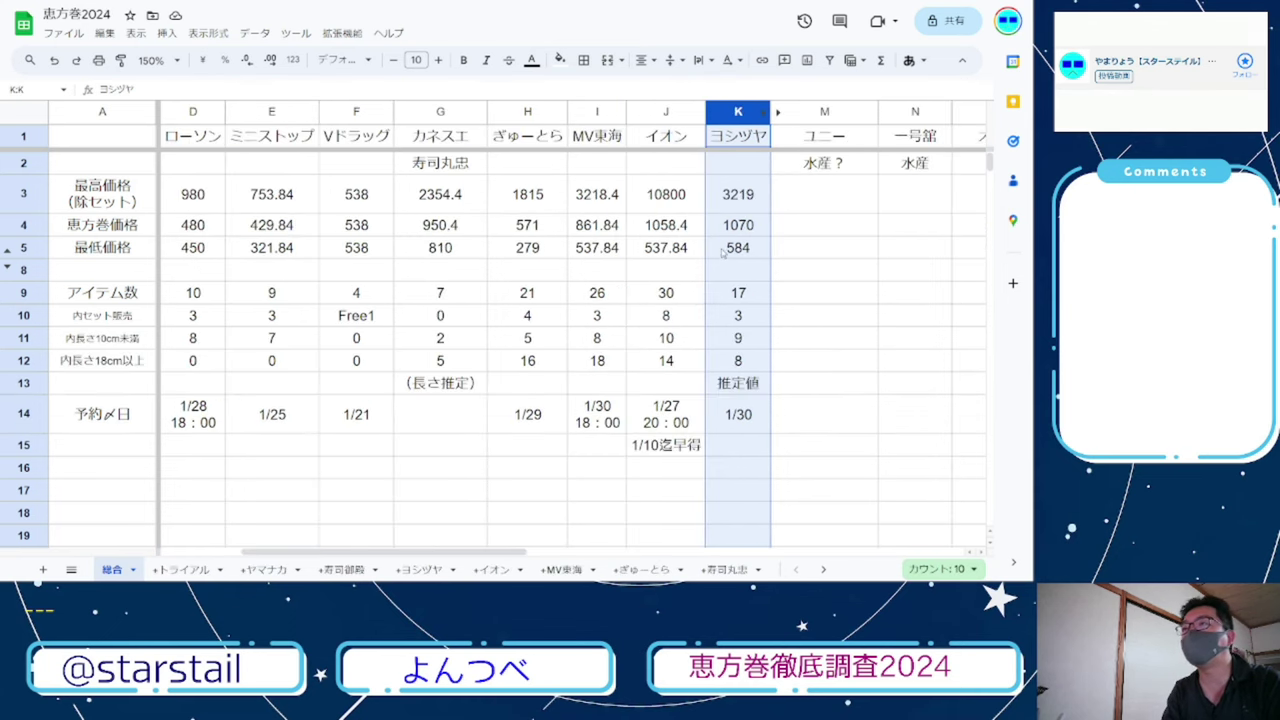
key("alt+Tab")
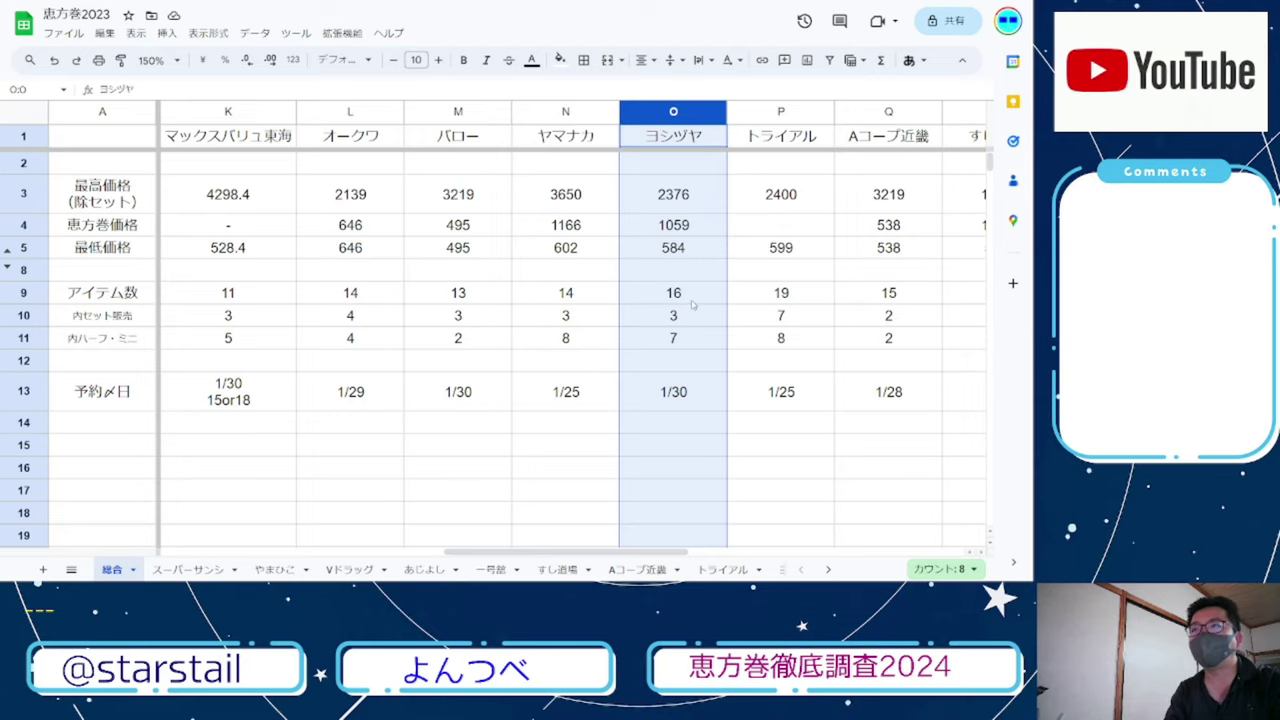
key("alt+Tab")
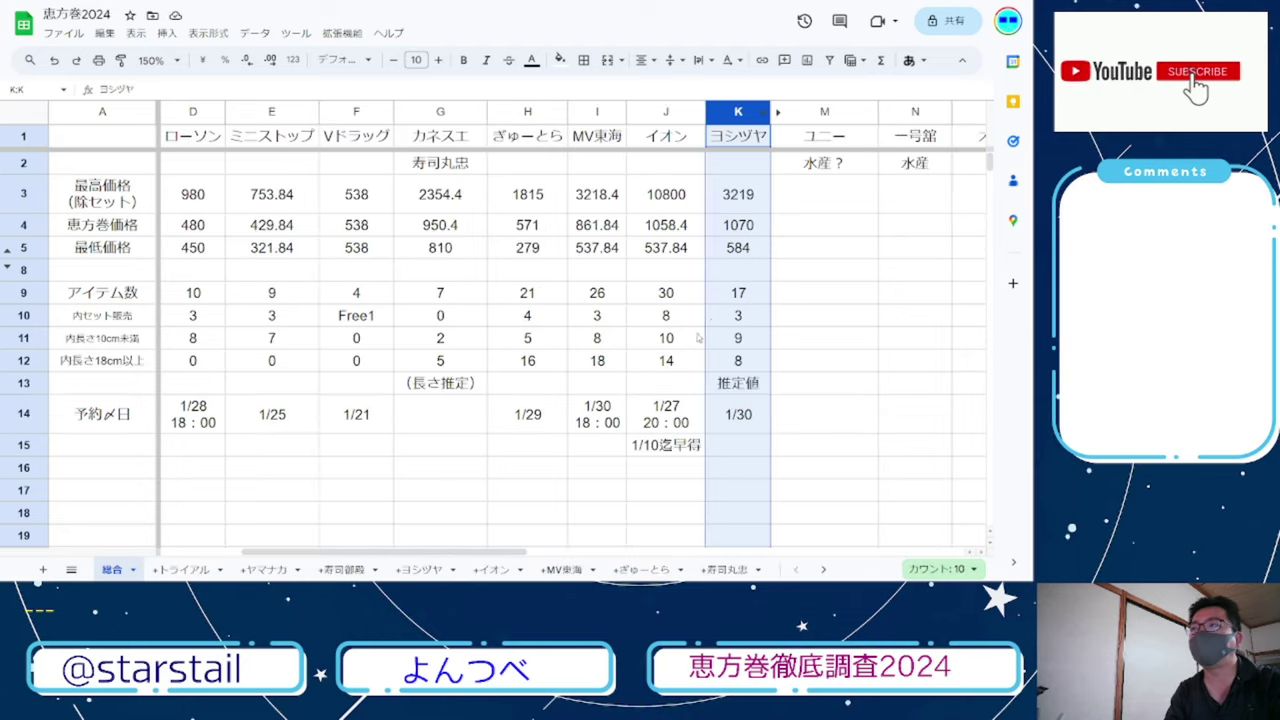